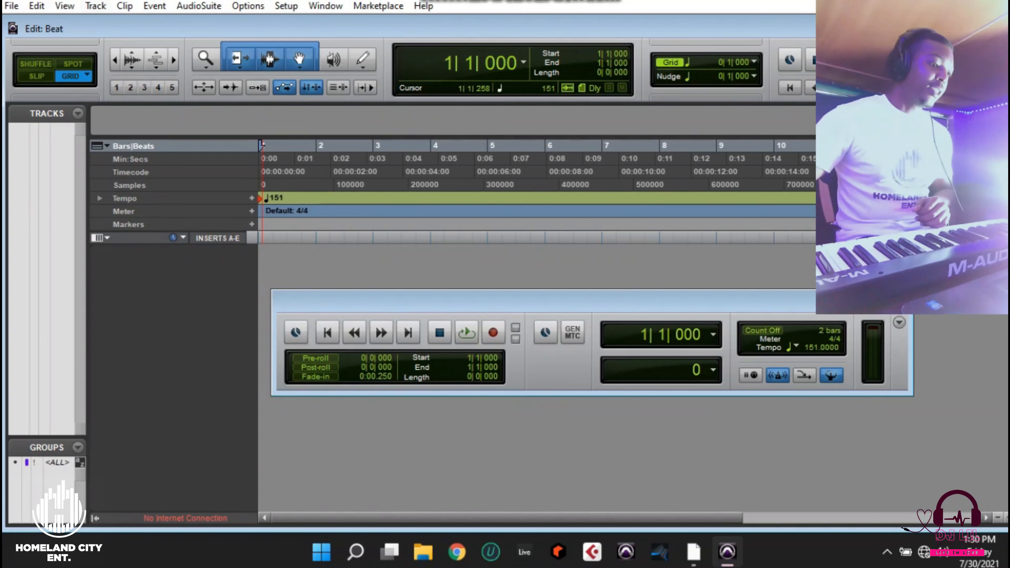
# Step: Create a click track and play the session briefly to hear the metronome
pyautogui.click(95, 6)
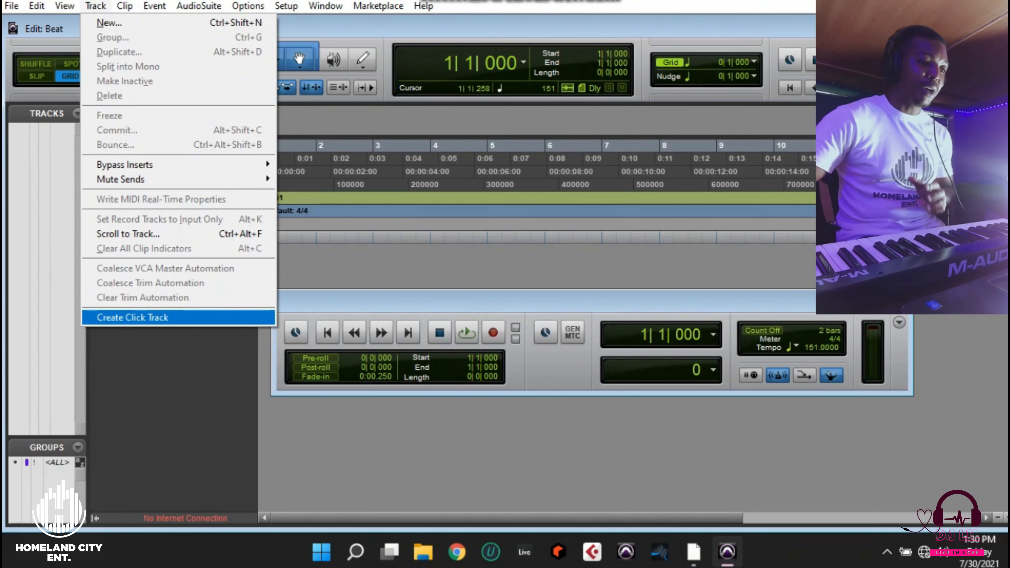
pyautogui.click(196, 313)
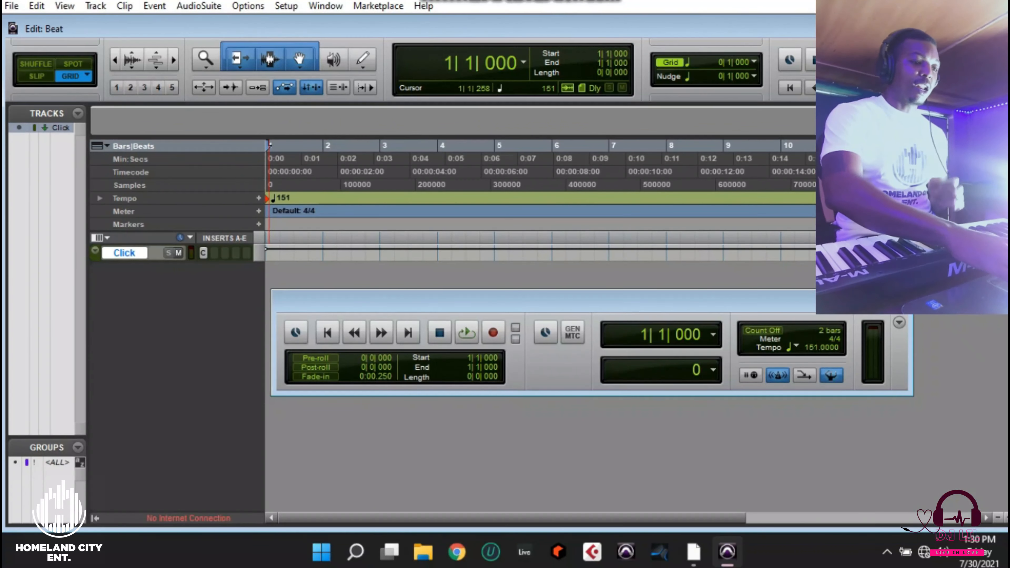
pyautogui.press('space')
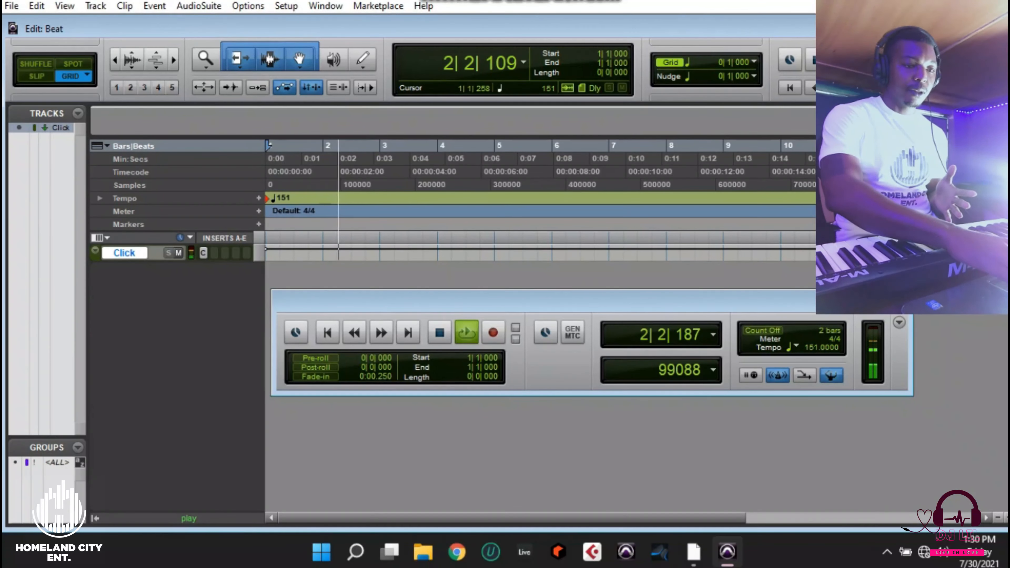
pyautogui.press('space')
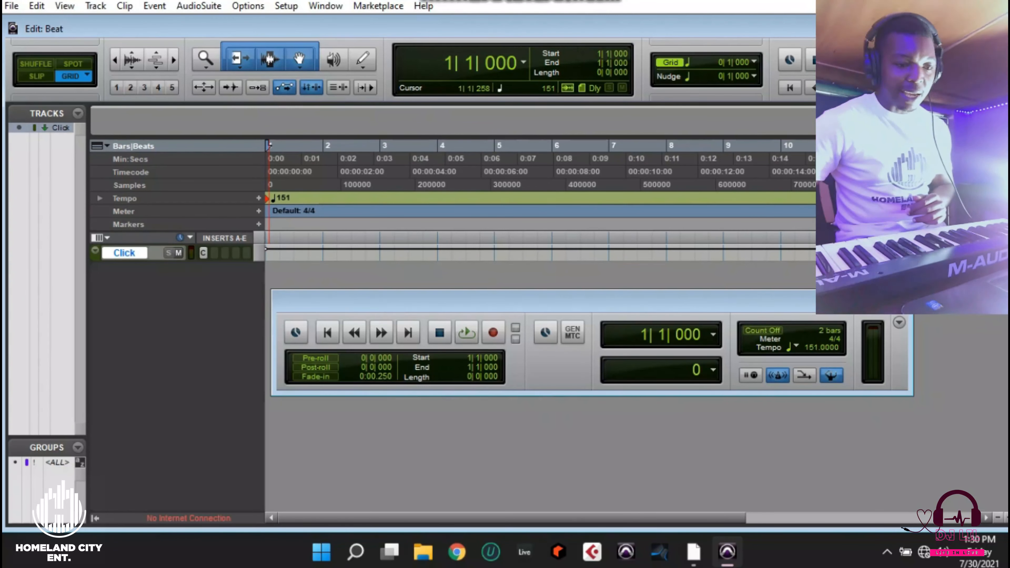
# Step: Set the session tempo to 152 BPM
pyautogui.click(813, 346)
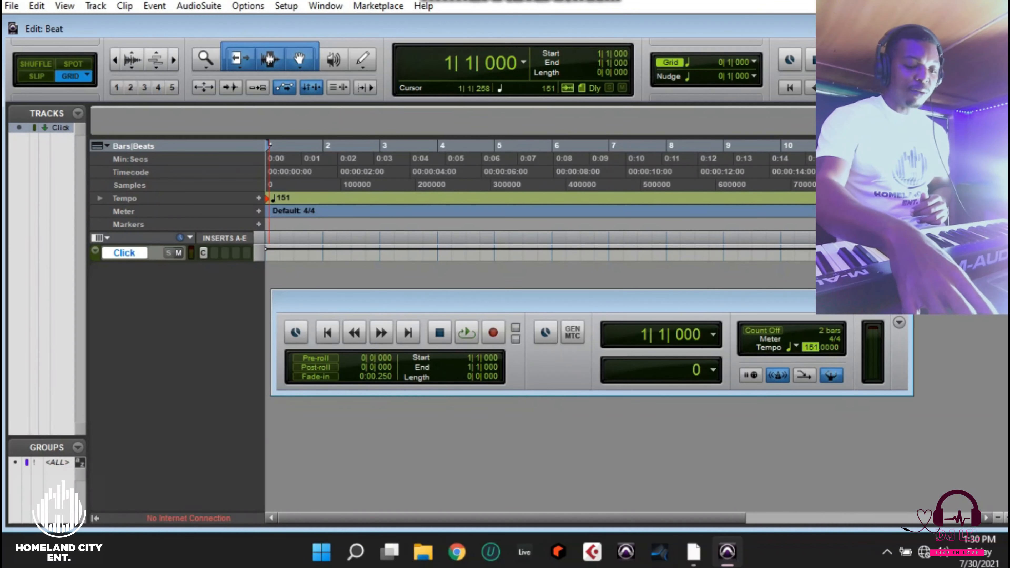
pyautogui.write('15')
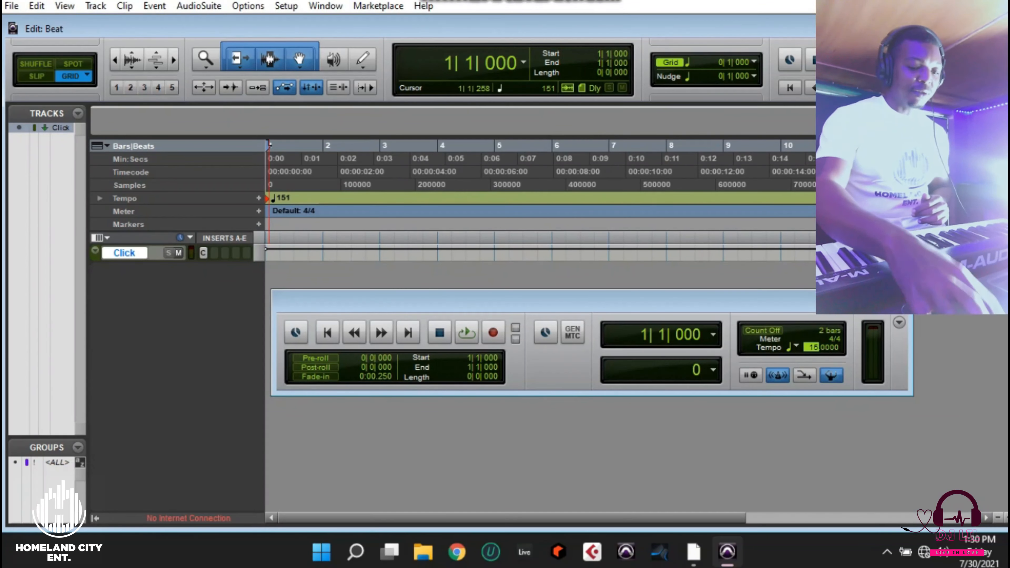
pyautogui.write('2')
pyautogui.press('Return')
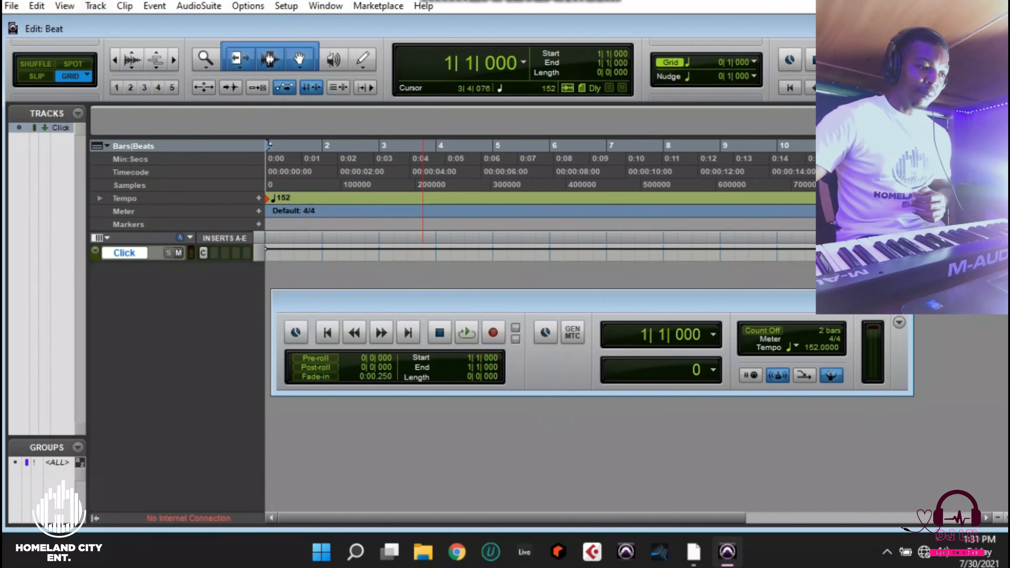
# Step: Start creating new tracks and expand the setup to five track rows
pyautogui.hotkey('alt', 't')
pyautogui.press('Down')
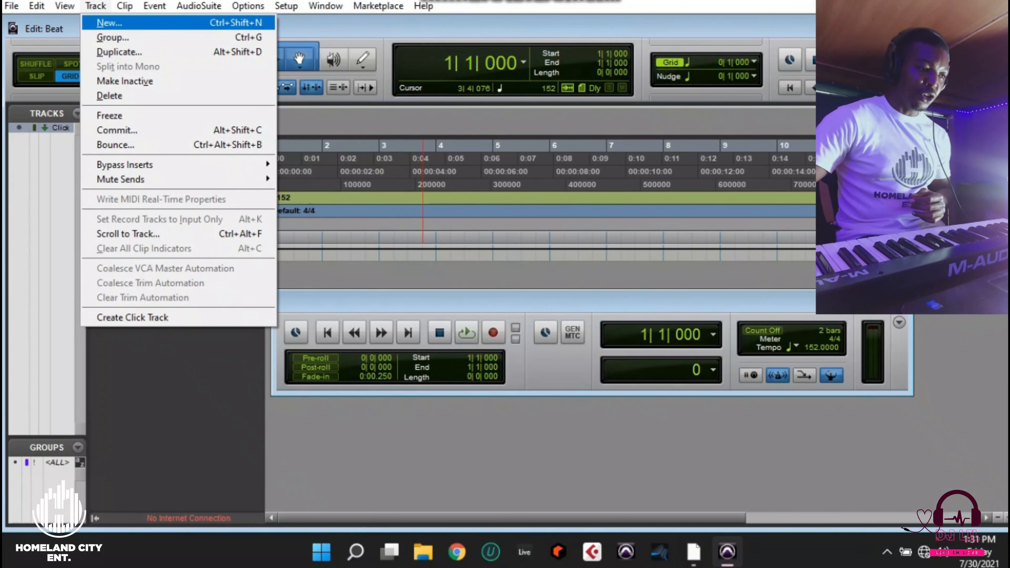
pyautogui.press('Return')
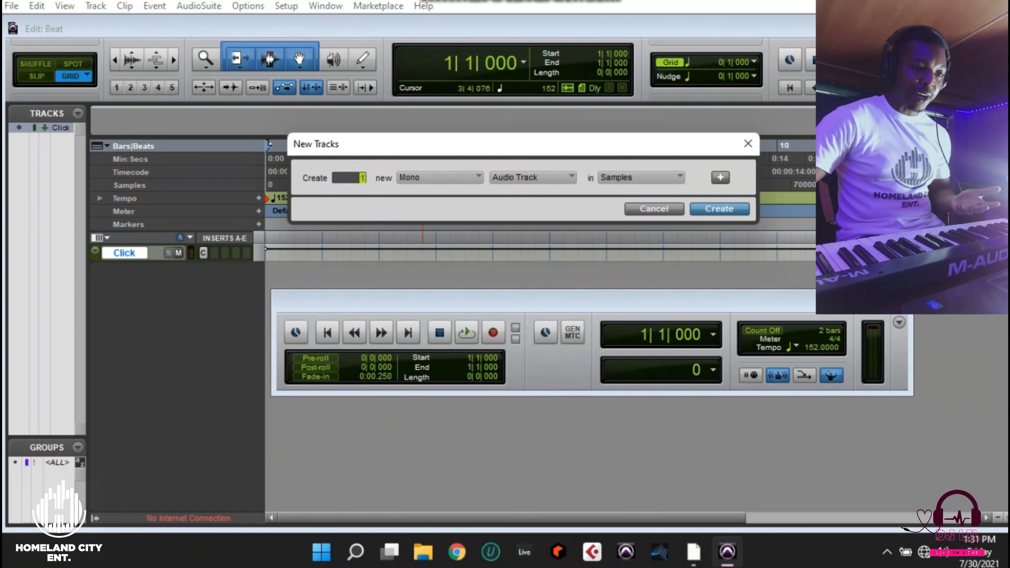
pyautogui.hotkey('ctrl', 'shift', 'n')
pyautogui.hotkey('ctrl', 'shift', 'n')
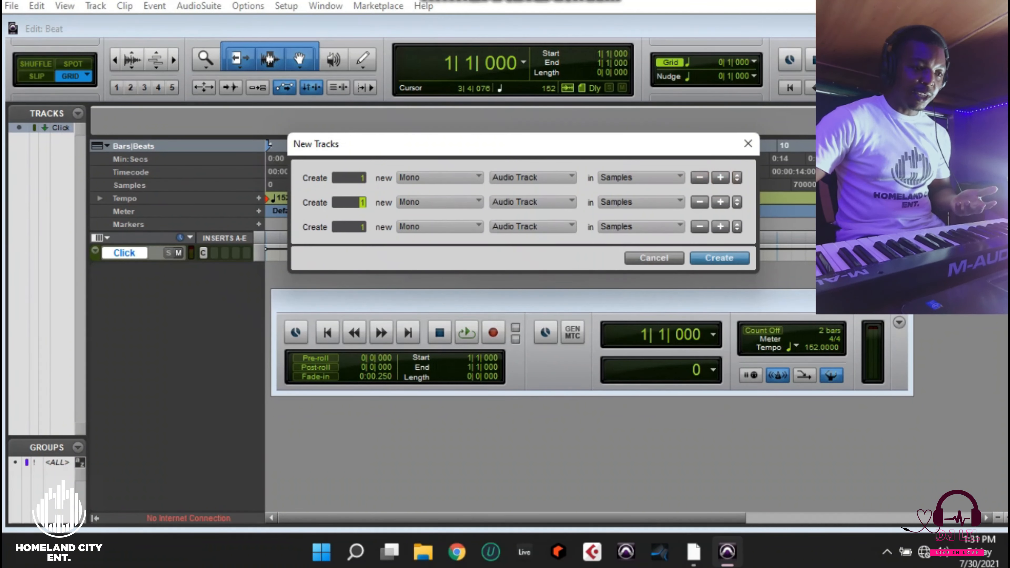
pyautogui.click(720, 177)
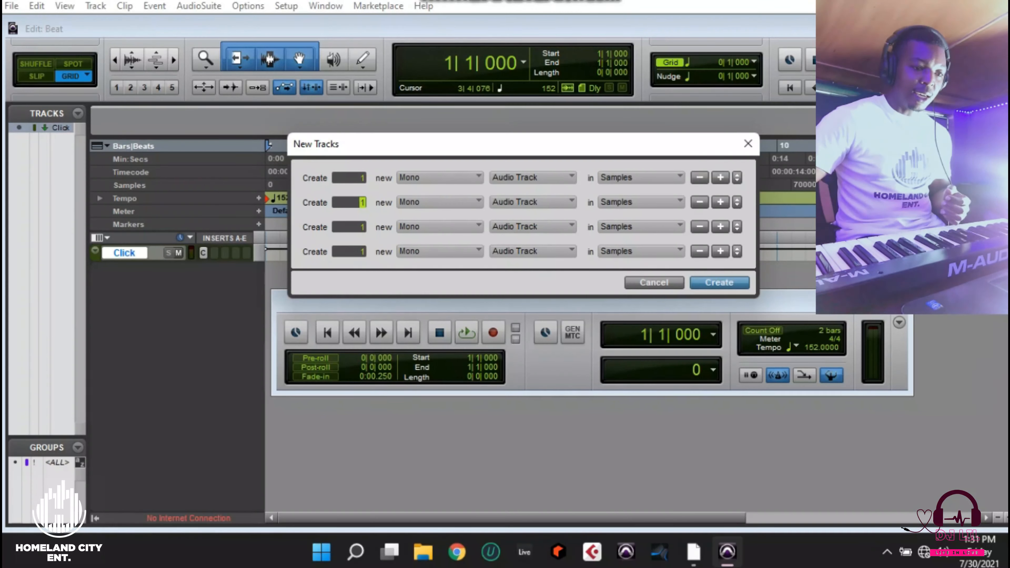
pyautogui.click(721, 252)
# Step: Define the fifth new track as a stereo Master Fader
pyautogui.click(533, 275)
pyautogui.click(563, 312)
pyautogui.click(442, 275)
pyautogui.click(457, 292)
# Step: Change the four new audio tracks from mono to stereo and create all five tracks
pyautogui.click(429, 251)
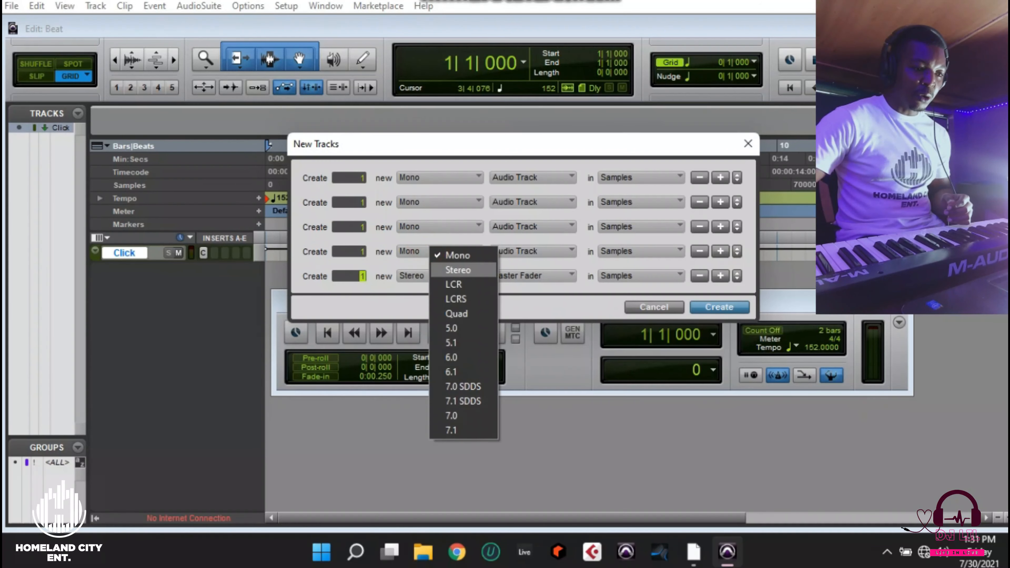
pyautogui.click(437, 271)
pyautogui.click(437, 228)
pyautogui.click(447, 245)
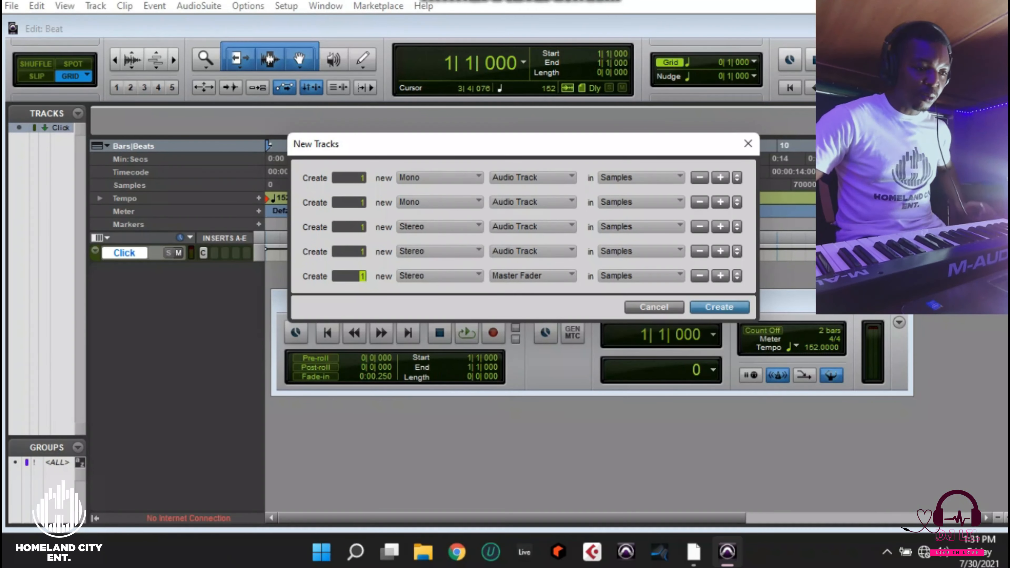
pyautogui.click(441, 201)
pyautogui.click(457, 215)
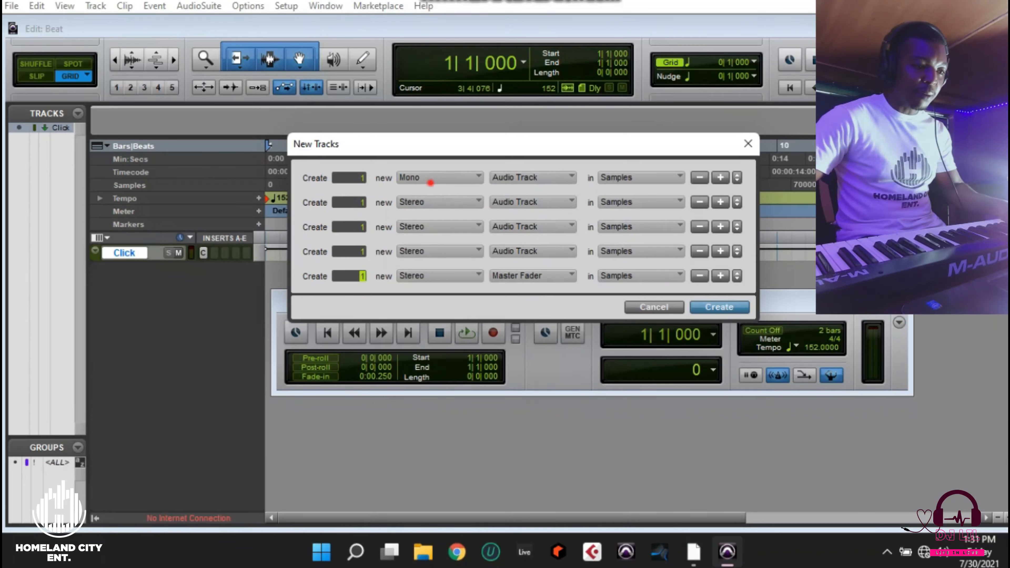
pyautogui.click(430, 183)
pyautogui.click(461, 197)
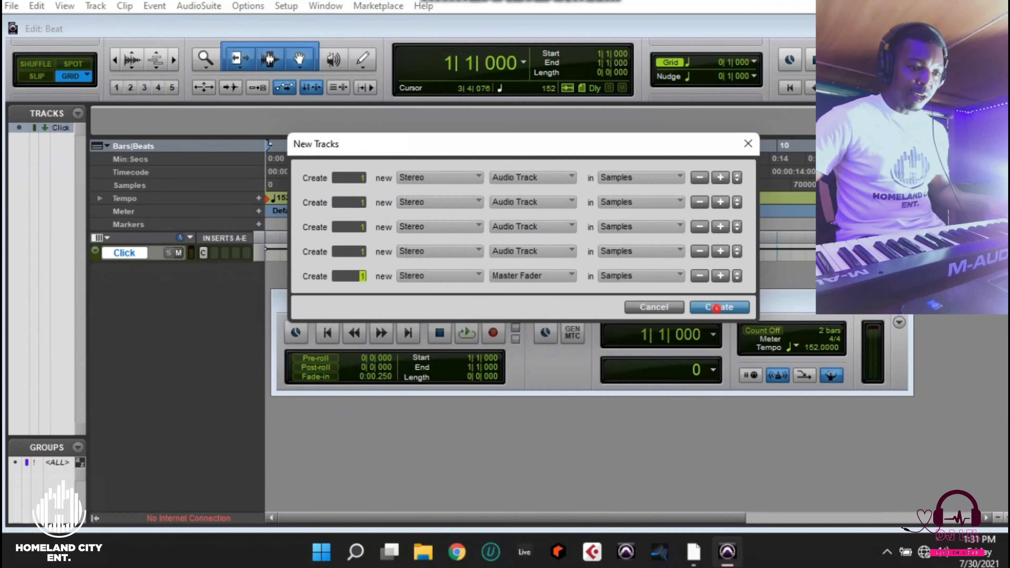
pyautogui.click(716, 308)
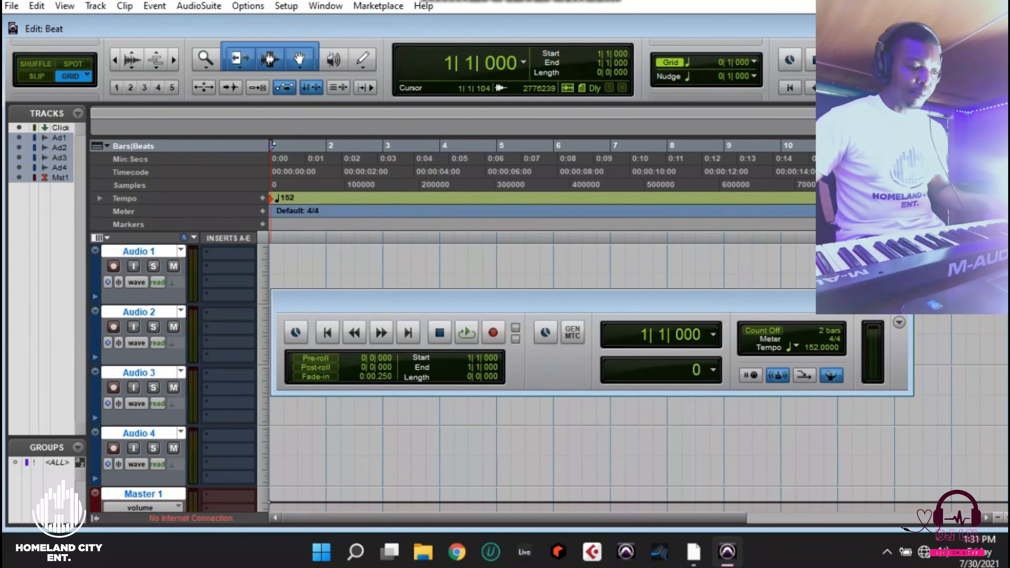
# Step: Select the Click track and look over the new tracks from Audio 1 down to Master 1
pyautogui.scroll(1, 151, 253)
pyautogui.click(151, 253)
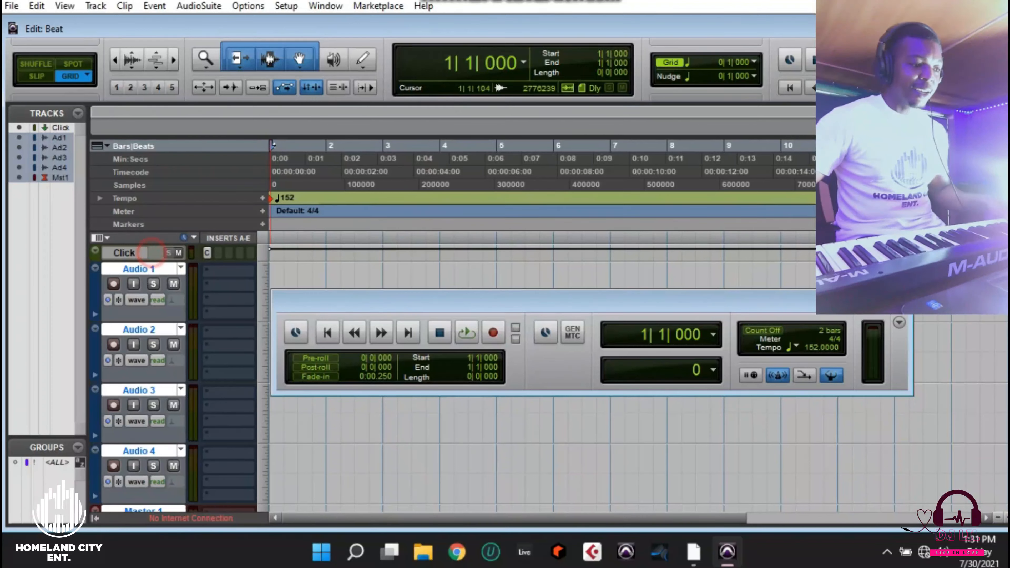
pyautogui.click(127, 253)
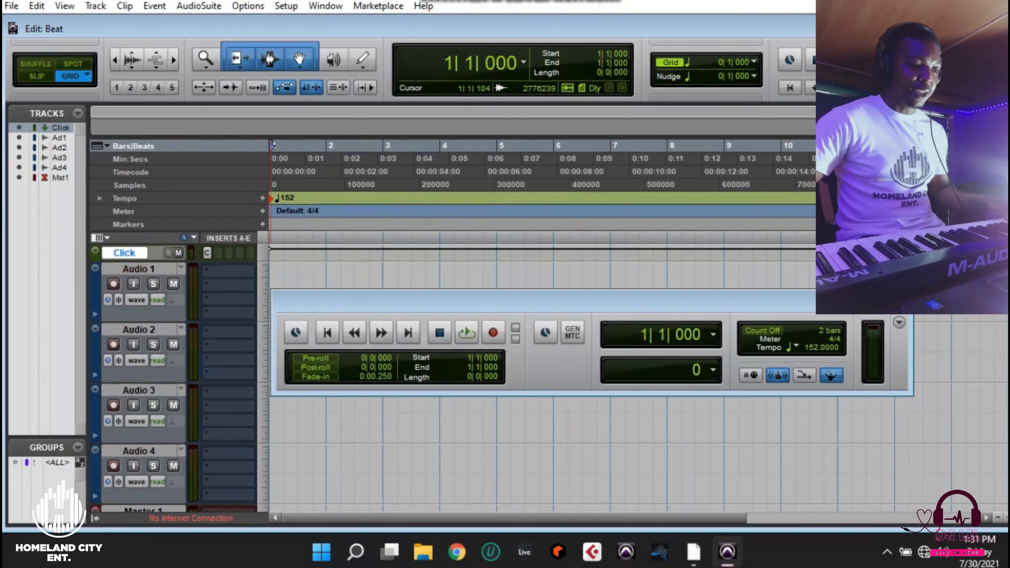
pyautogui.scroll(-2, 127, 253)
pyautogui.scroll(-1, 178, 358)
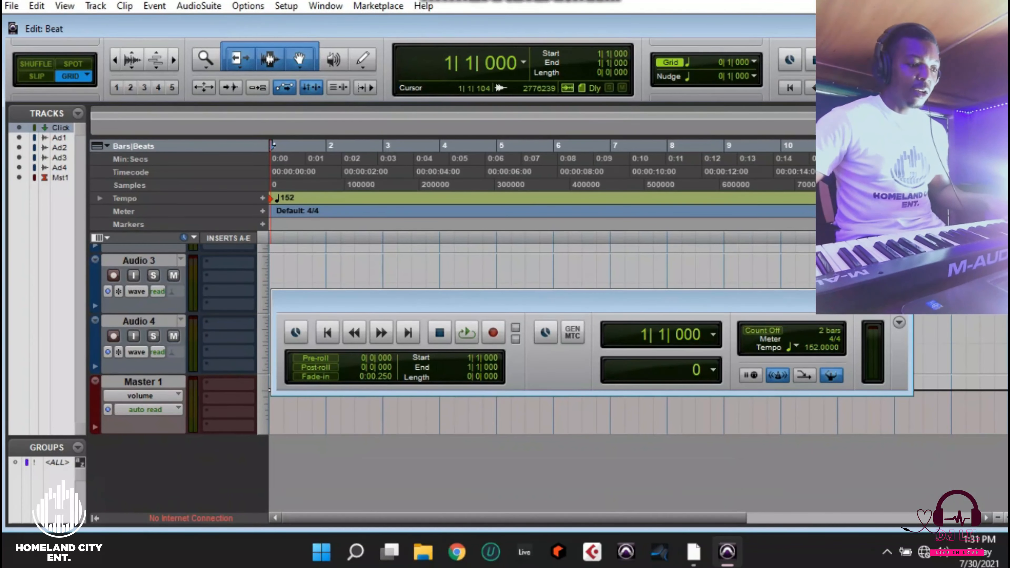
pyautogui.scroll(3, 179, 358)
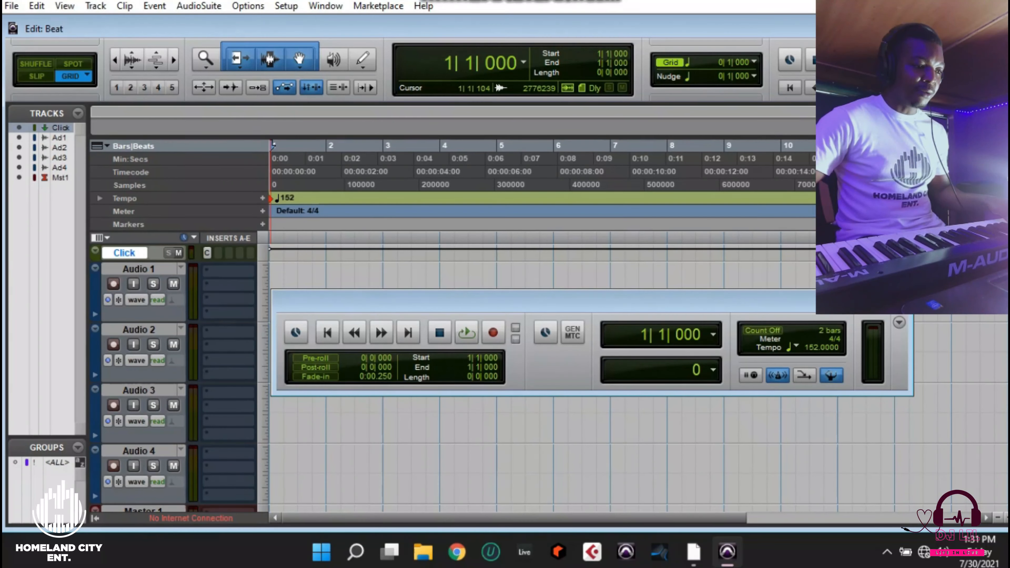
# Step: Show the Inserts F-J column beside the tracks and hide it again
pyautogui.click(97, 238)
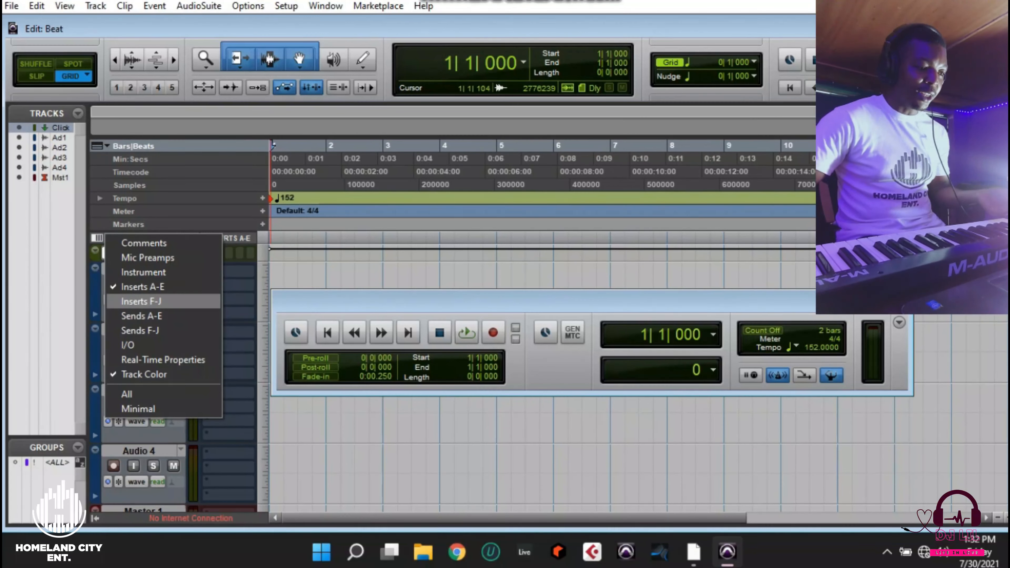
pyautogui.click(167, 301)
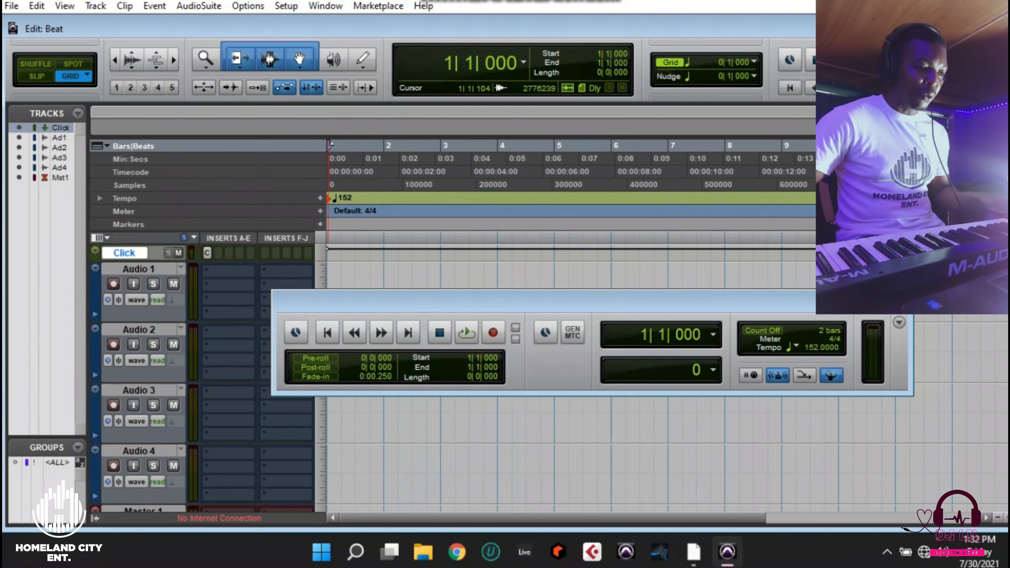
pyautogui.click(99, 237)
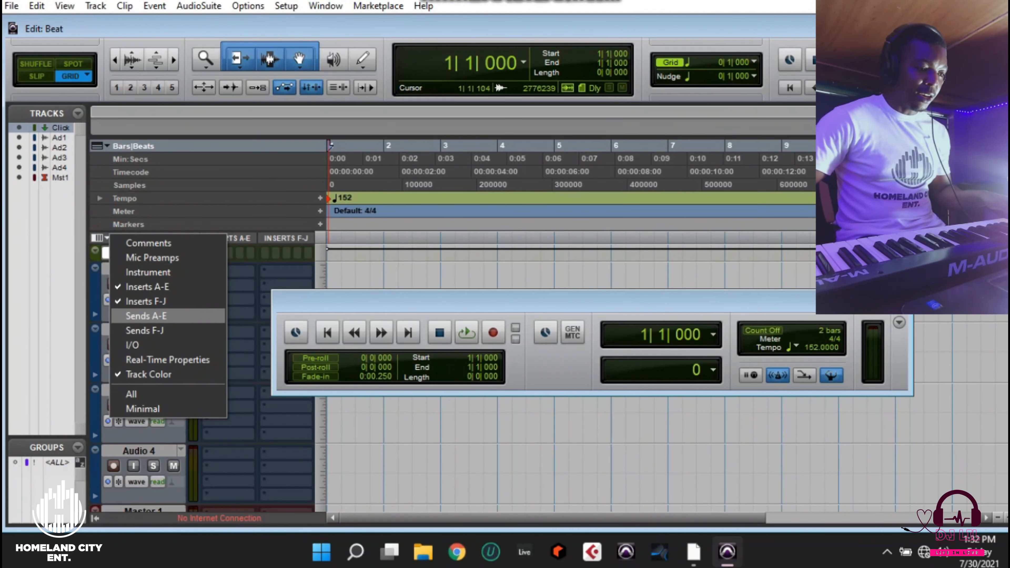
pyautogui.click(145, 301)
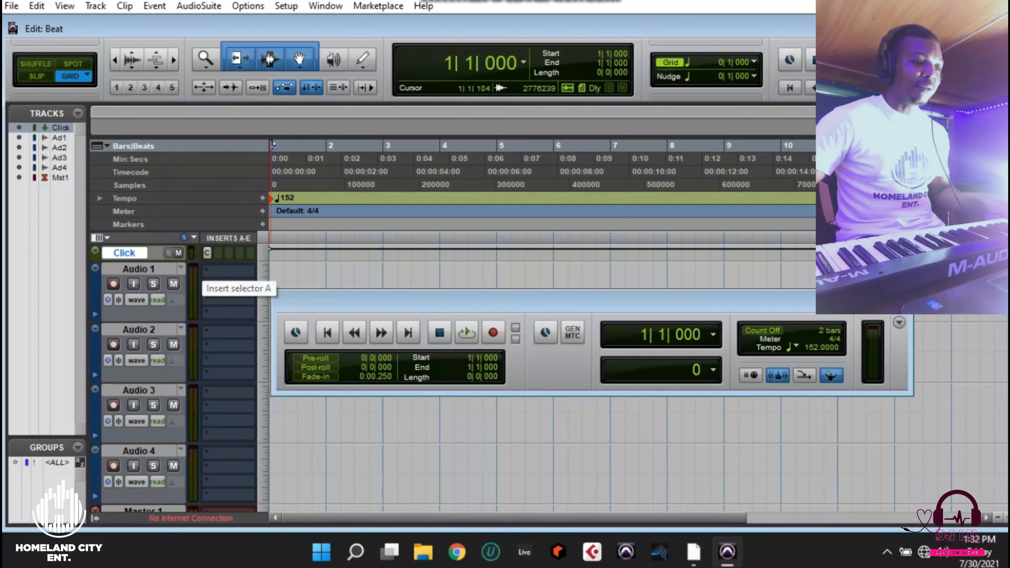
# Step: Insert the stereo multichannel instrument plug-in DX7 V on the Inst 2 track and close its window
pyautogui.click(208, 272)
pyautogui.moveTo(278, 295)
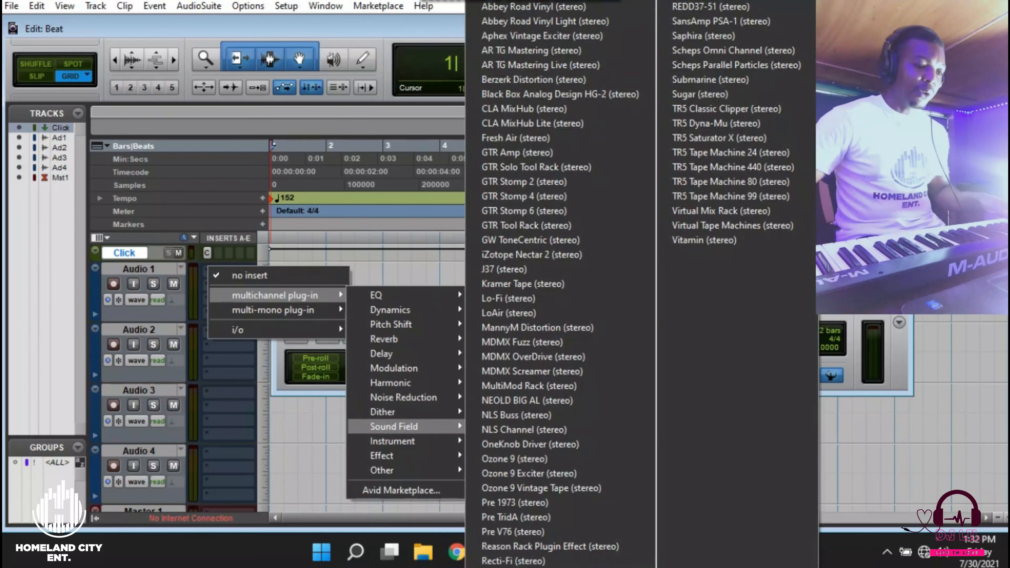
pyautogui.moveTo(397, 440)
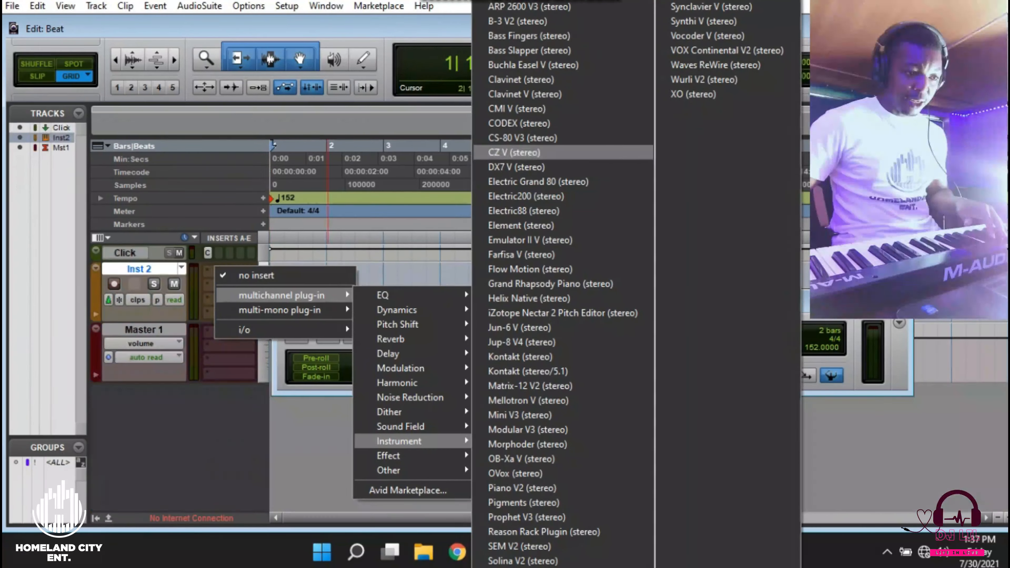
pyautogui.click(564, 166)
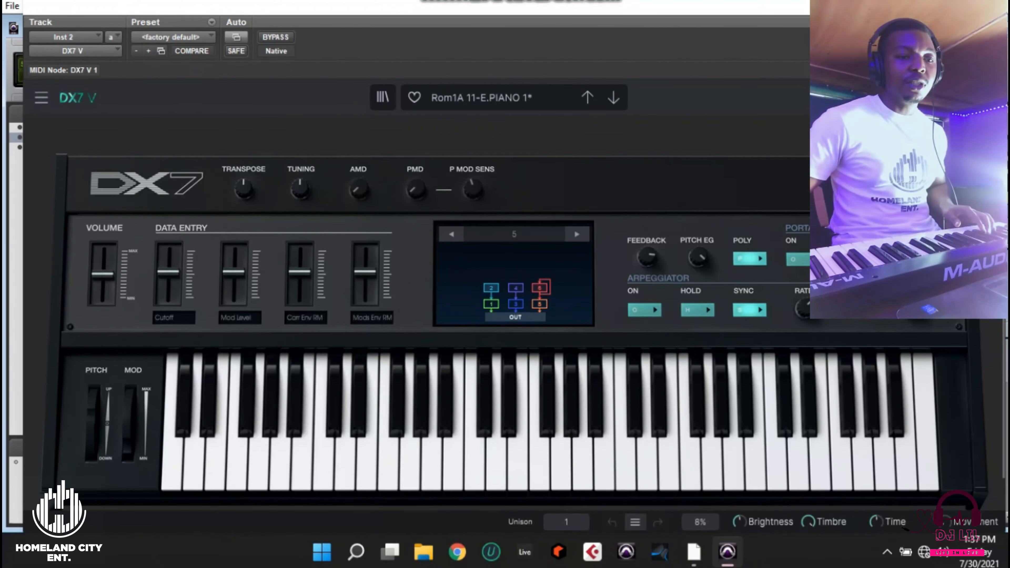
pyautogui.hotkey('ctrl', 'w')
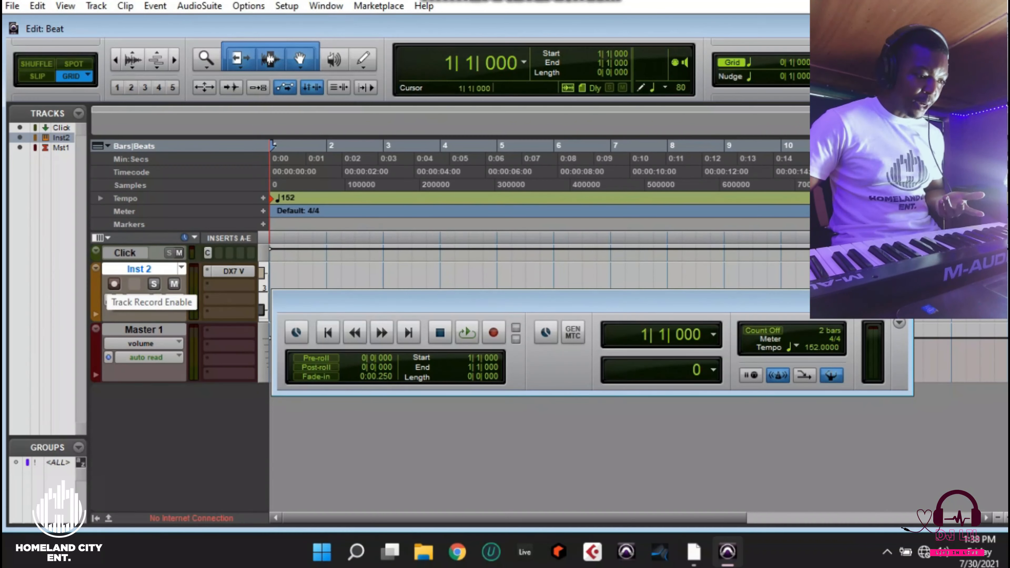
# Step: Record-enable the Inst 2 track and load the Electric Piano preset Nardis in its DX7 V plug-in
pyautogui.click(114, 283)
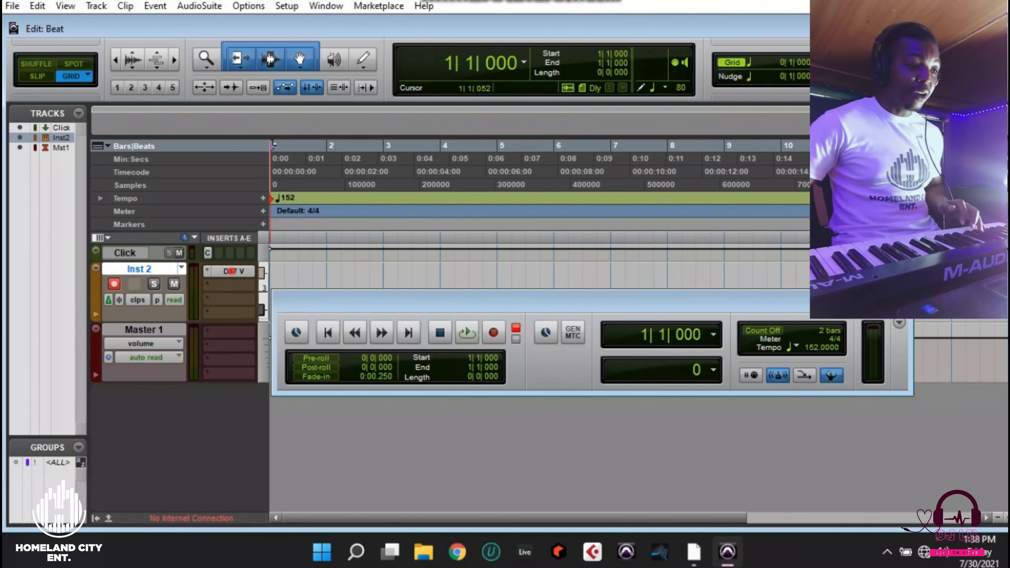
pyautogui.click(231, 272)
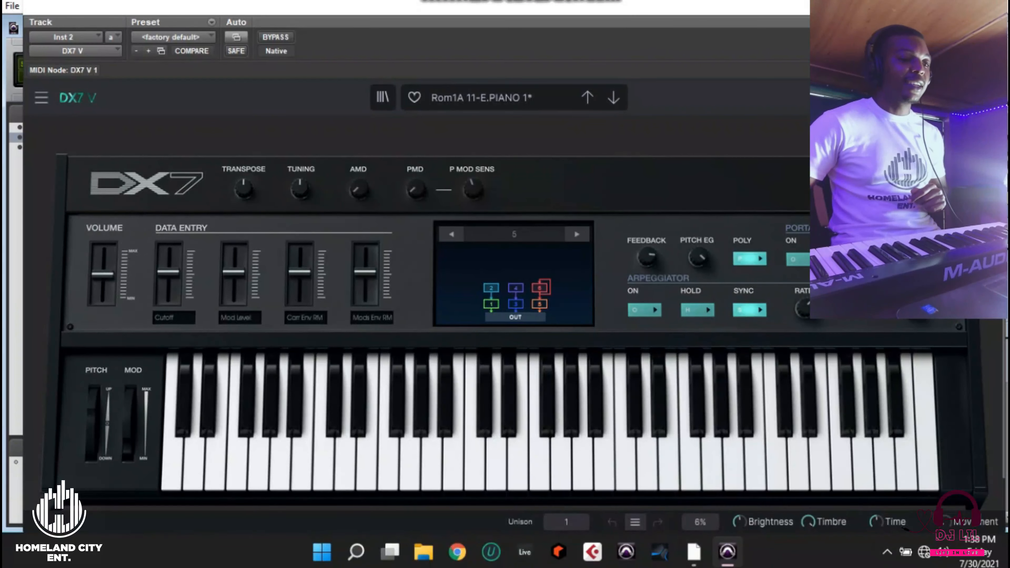
pyautogui.click(493, 92)
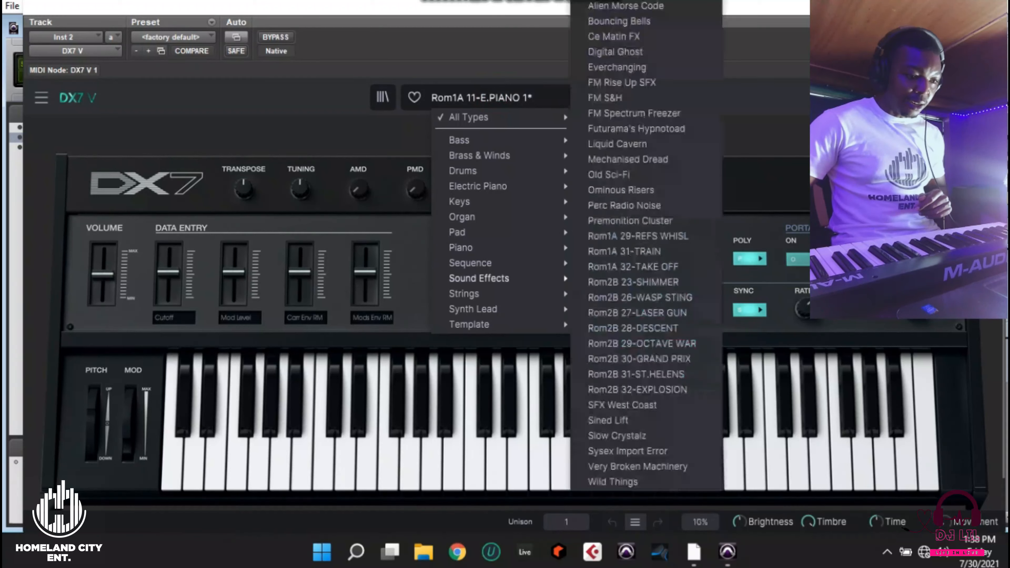
pyautogui.moveTo(476, 247)
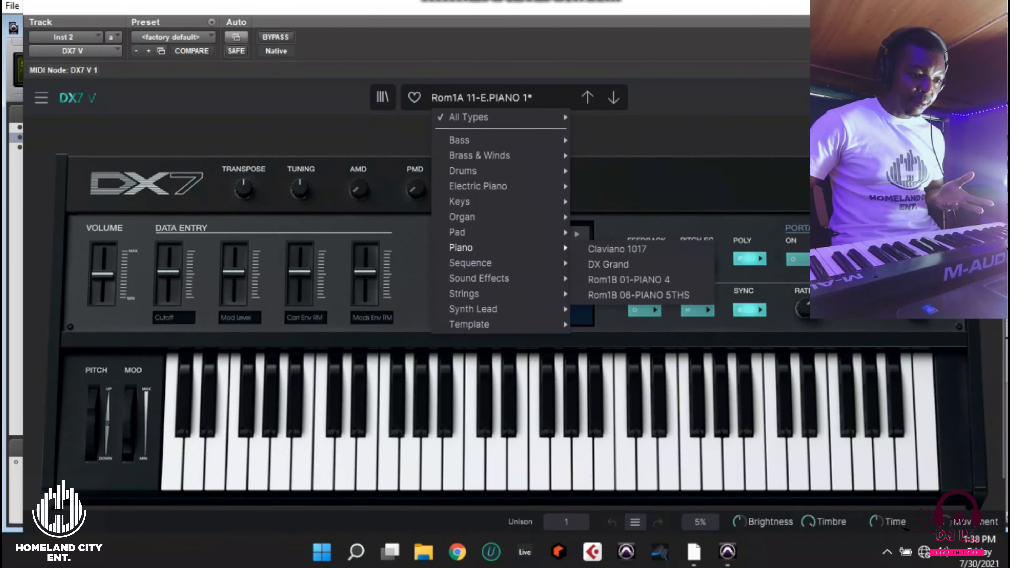
pyautogui.moveTo(477, 186)
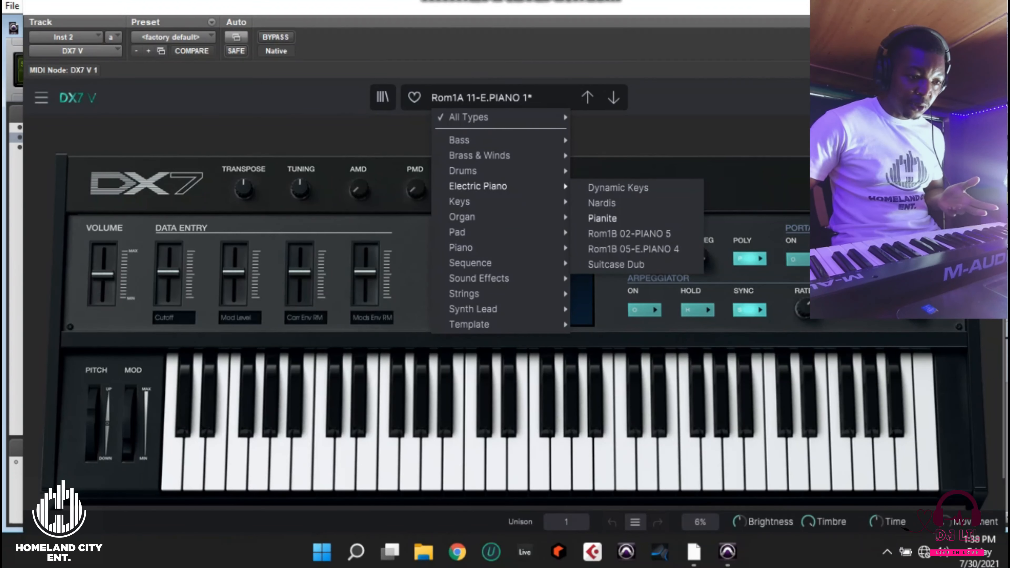
pyautogui.click(602, 202)
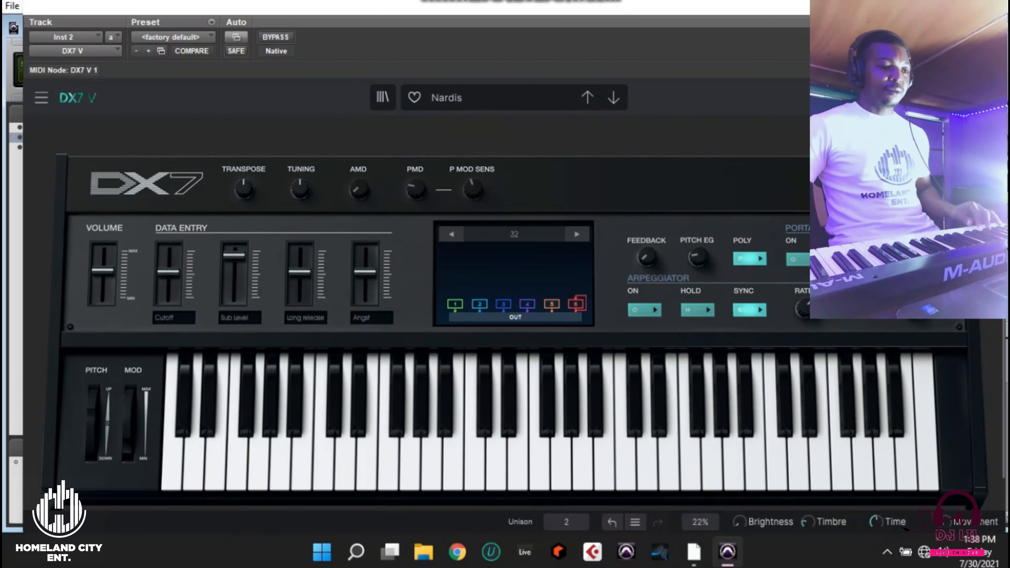
pyautogui.hotkey('ctrl', 'w')
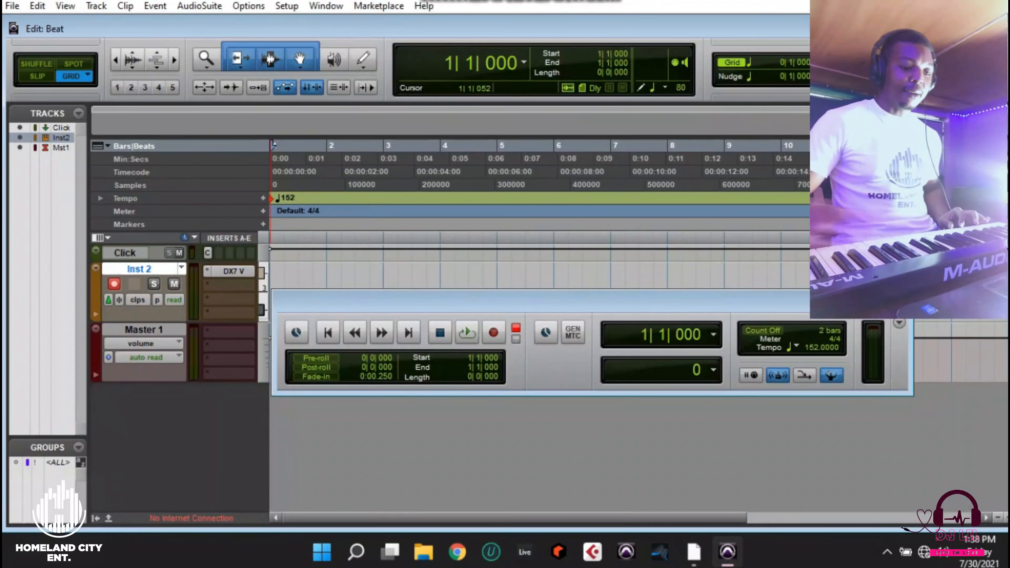
# Step: Play the click track briefly from the session start and try the Keys preset Rom1B 07-CELESTE in Inst 2's DX7 V plug-in
pyautogui.press('space')
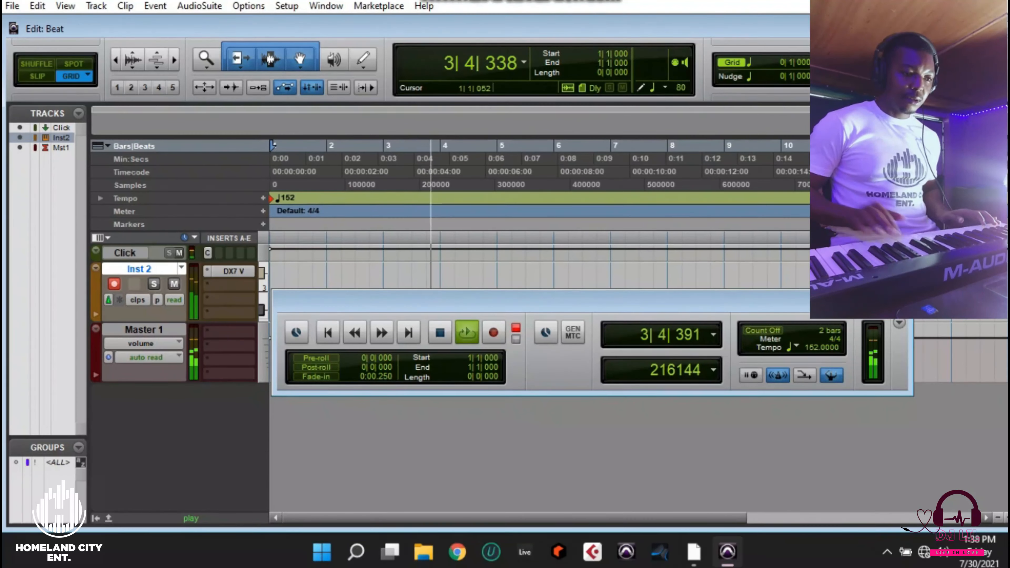
pyautogui.press('space')
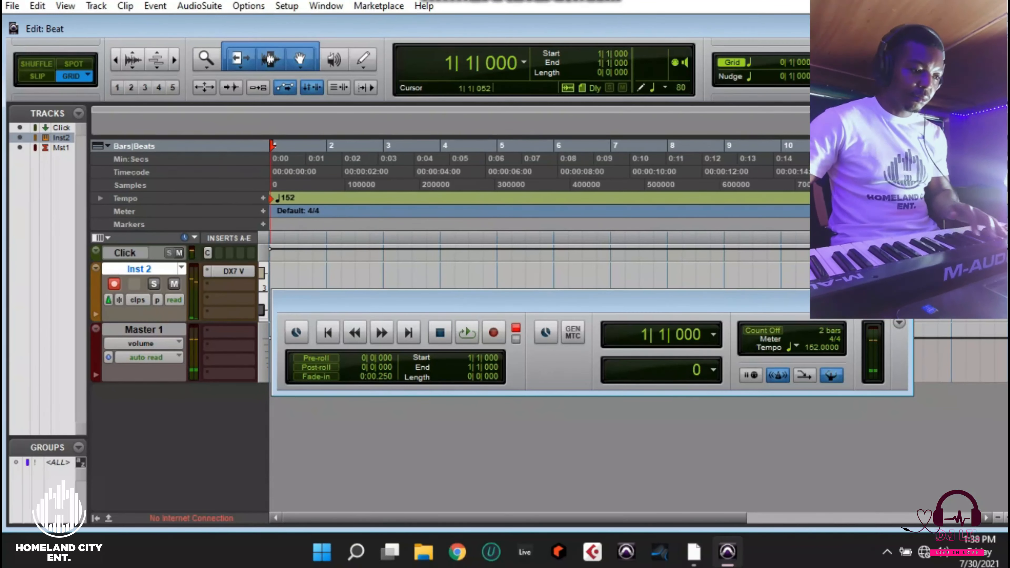
pyautogui.click(238, 272)
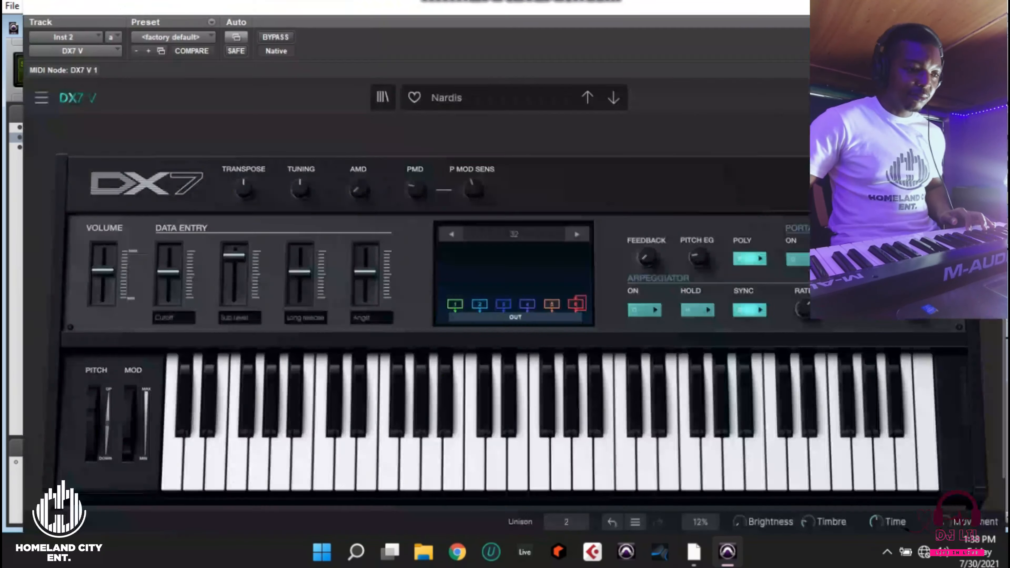
pyautogui.click(458, 98)
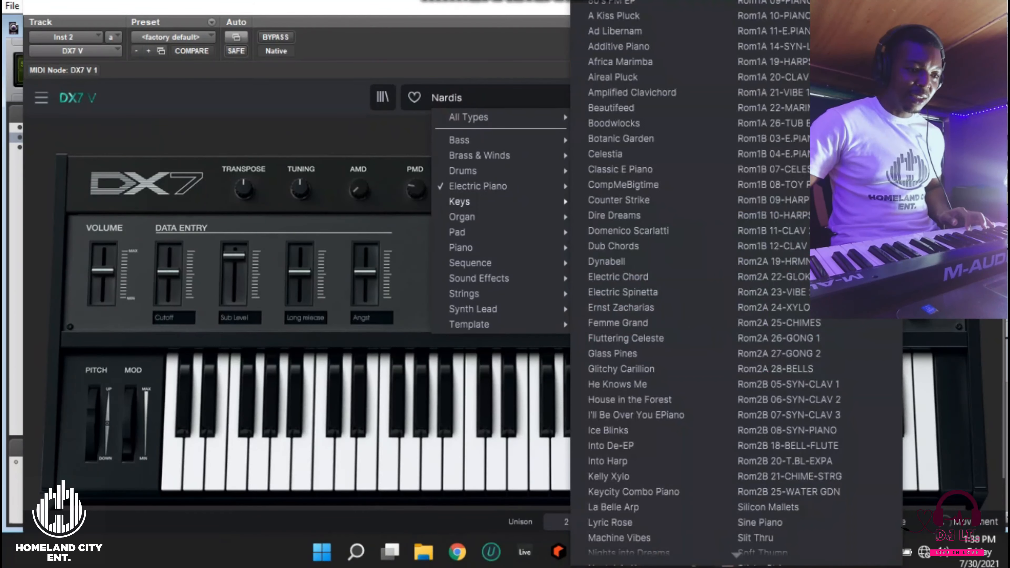
pyautogui.moveTo(461, 201)
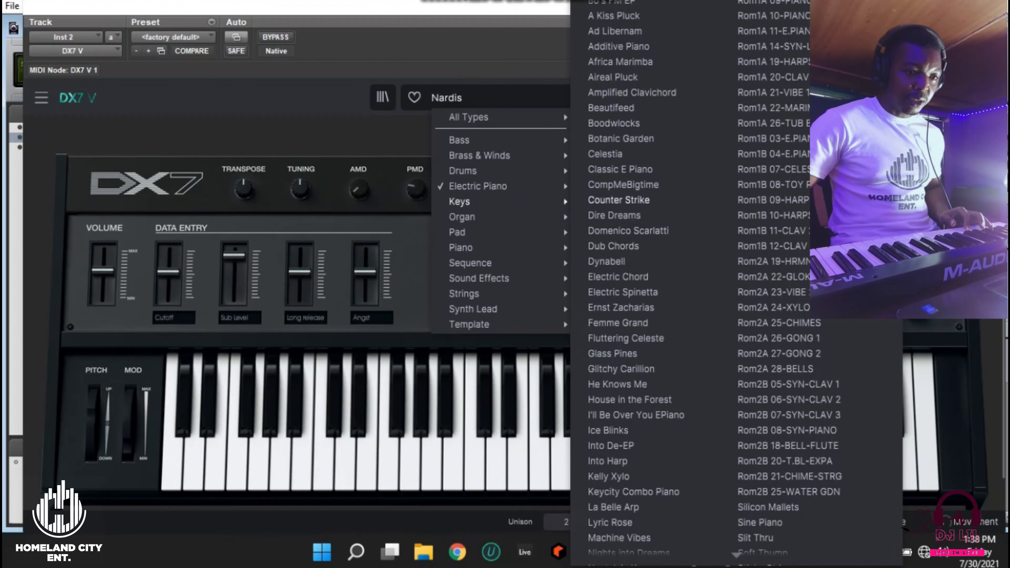
pyautogui.click(768, 170)
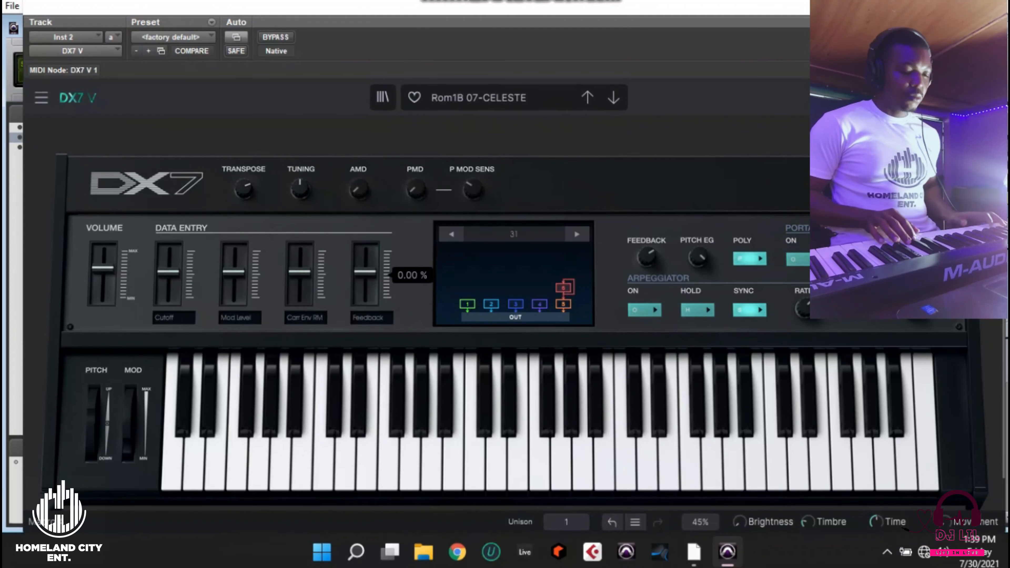
# Step: Load the Electric Piano preset Dynamic Keys in the DX7 V plug-in and close its window
pyautogui.click(454, 97)
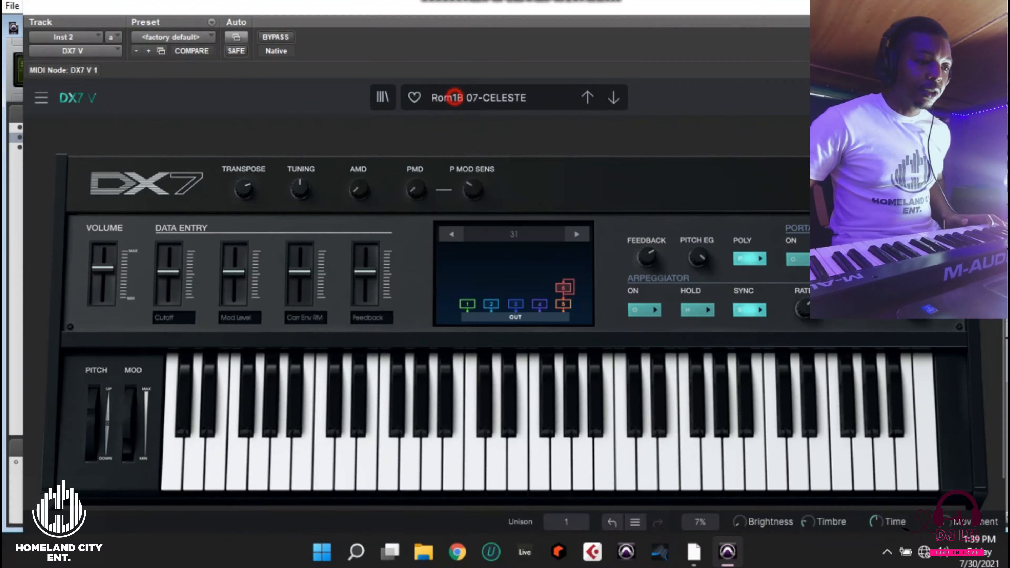
pyautogui.moveTo(462, 233)
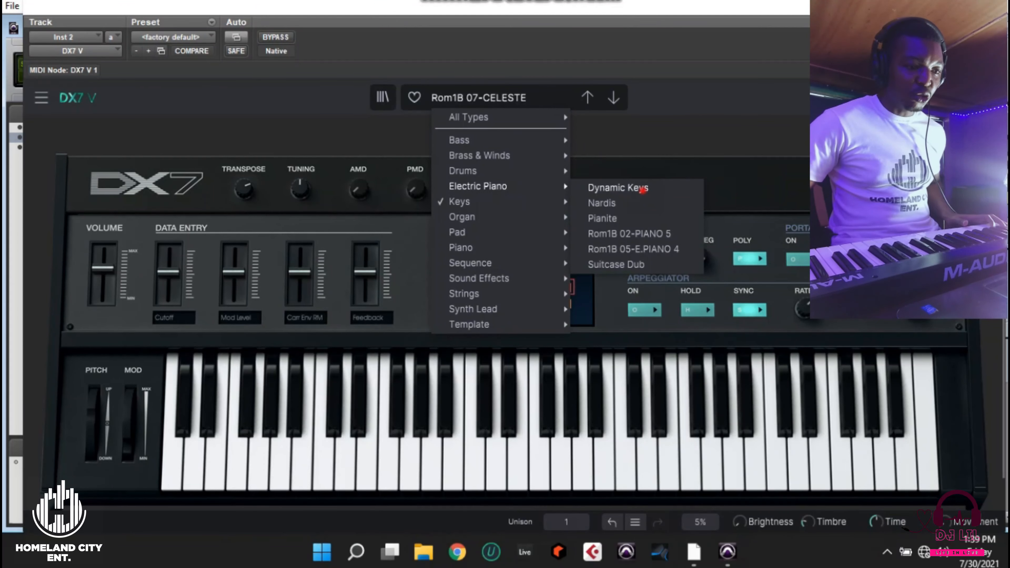
pyautogui.click(642, 190)
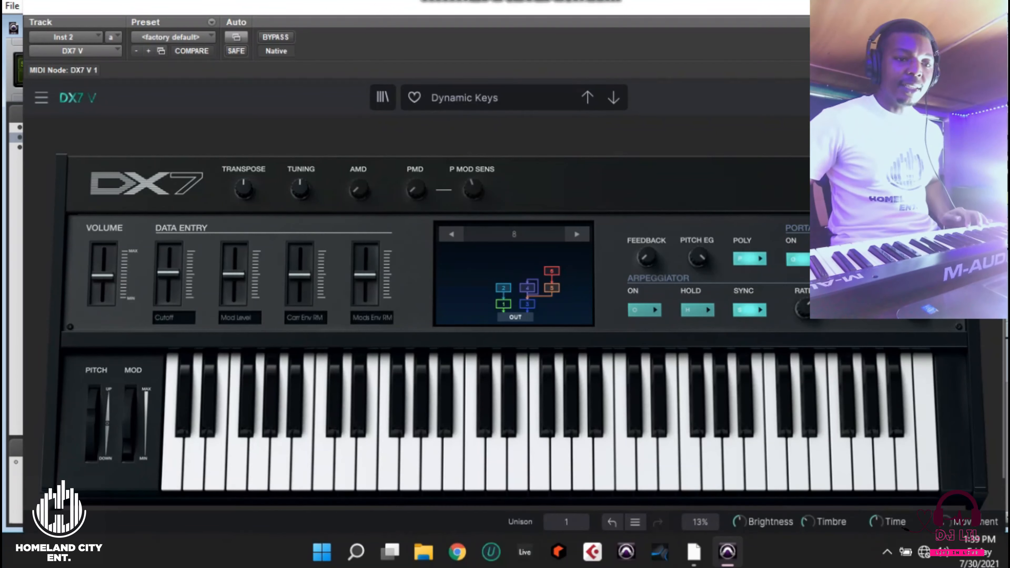
pyautogui.hotkey('ctrl', 'w')
# Step: Record a chord part on the Inst 2 track from the session start to about bar 18
pyautogui.click(329, 332)
pyautogui.click(491, 330)
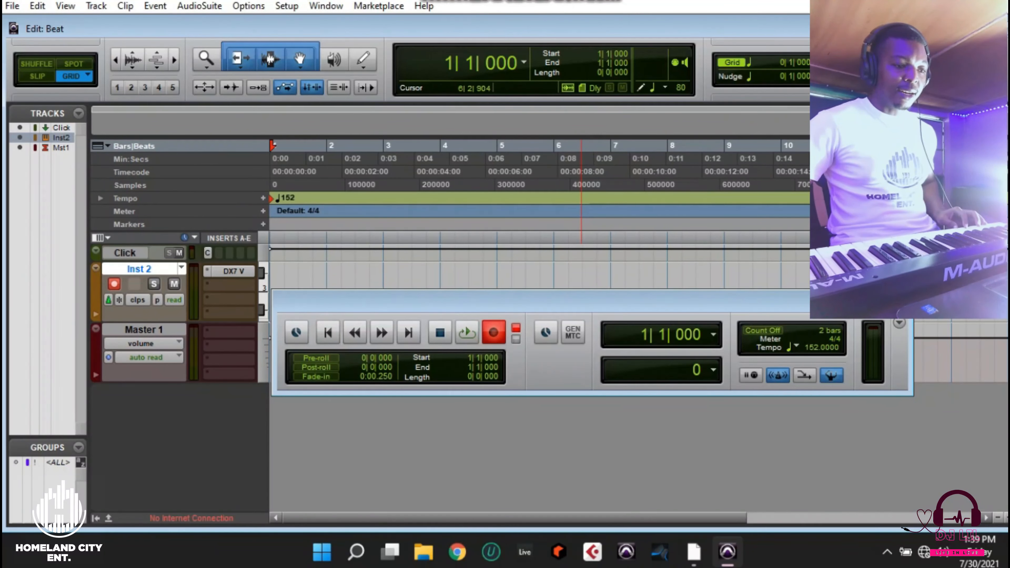
pyautogui.click(466, 332)
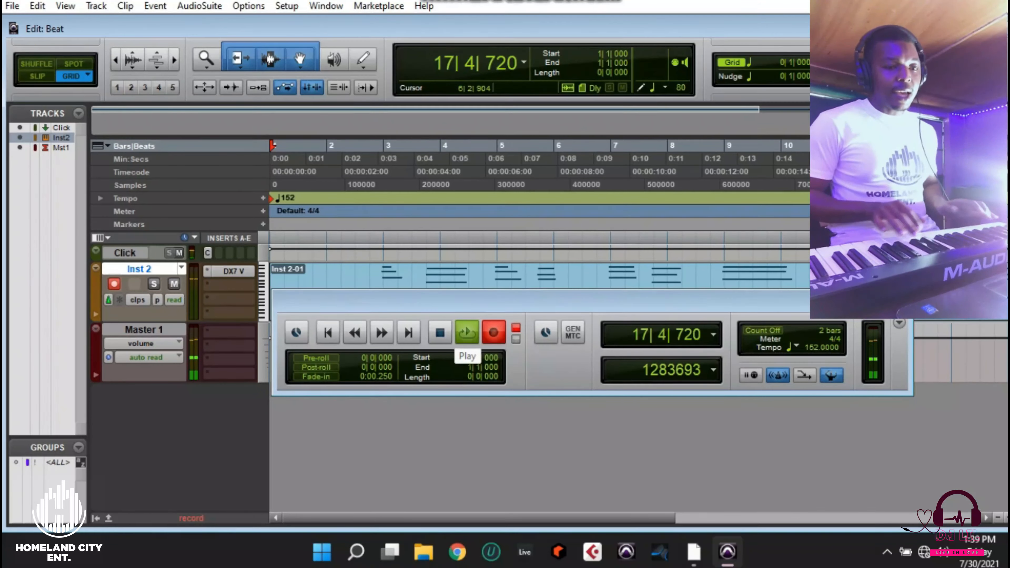
pyautogui.press('space')
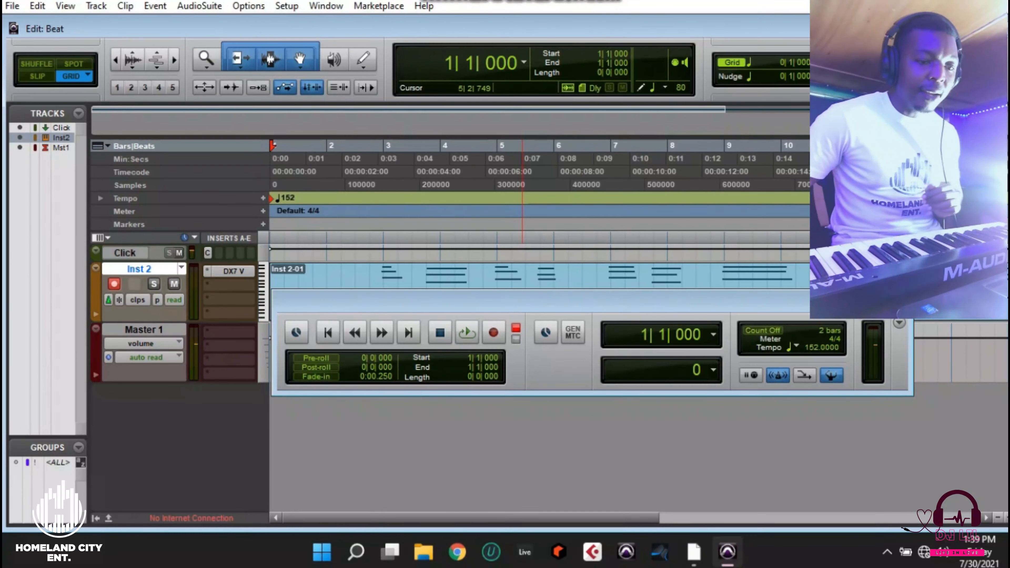
# Step: Open the Inst 2-01 clip in the MIDI Editor and quantize its note starts to a 1/16 note grid, preserving note duration
pyautogui.moveTo(726, 300); pyautogui.dragTo(722, 347)
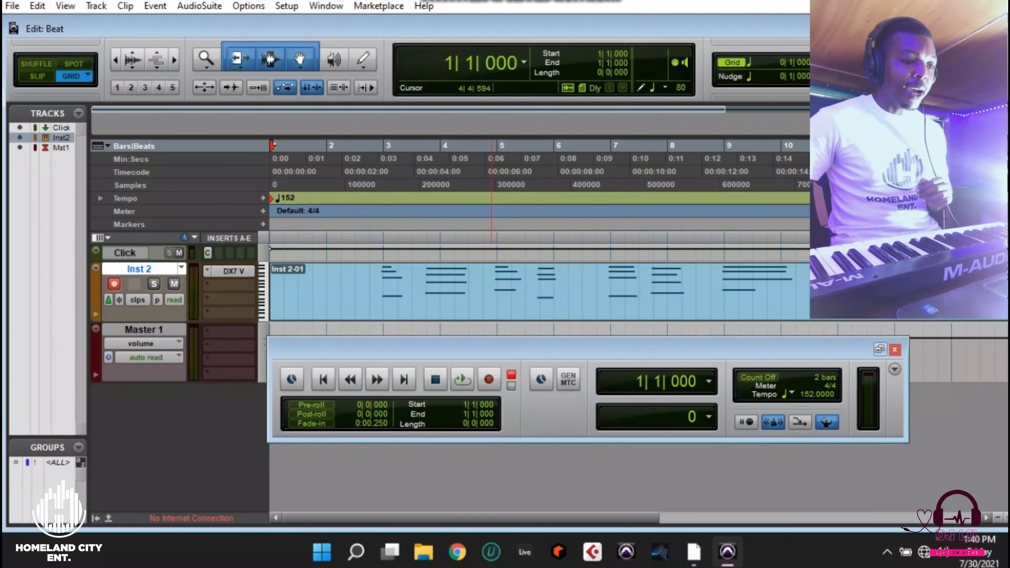
pyautogui.doubleClick(449, 308)
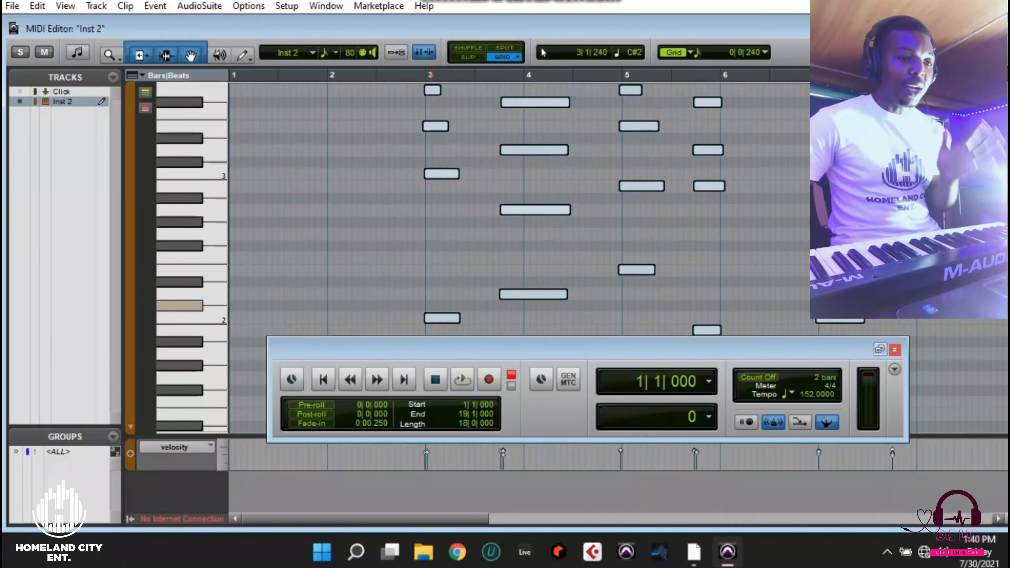
pyautogui.scroll(3, 517, 207)
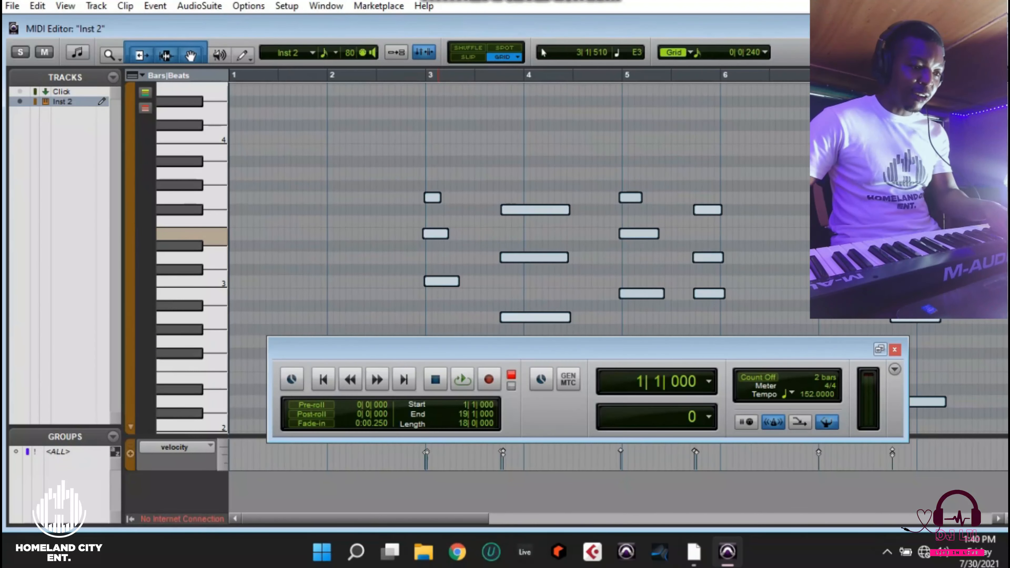
pyautogui.rightClick(436, 235)
pyautogui.moveTo(516, 416)
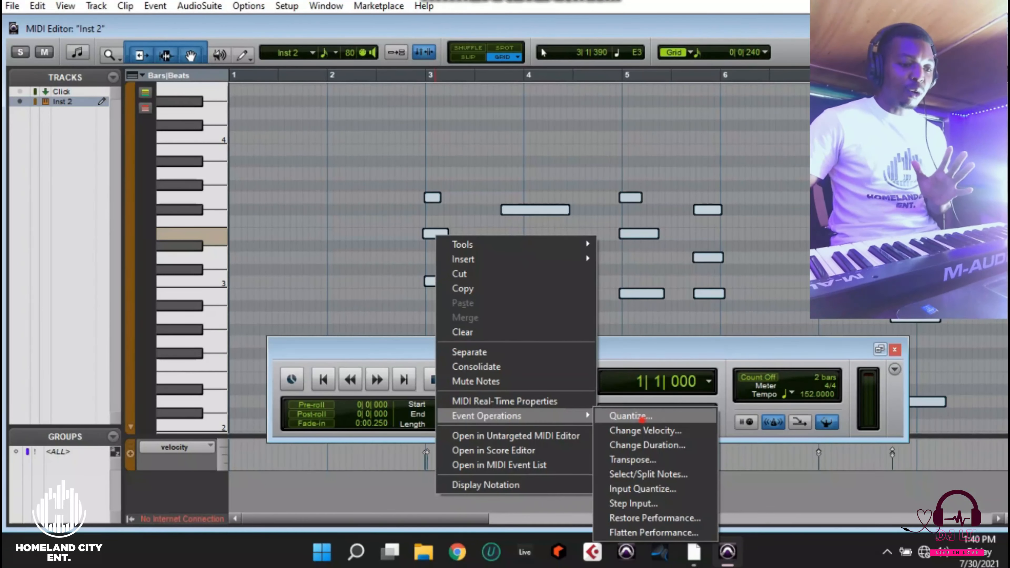
pyautogui.click(641, 419)
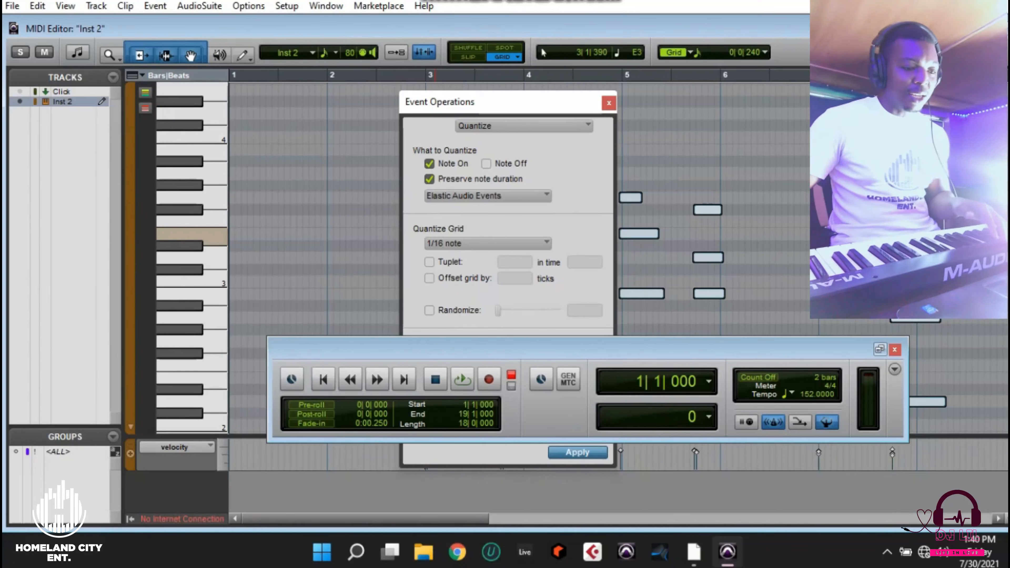
pyautogui.click(590, 453)
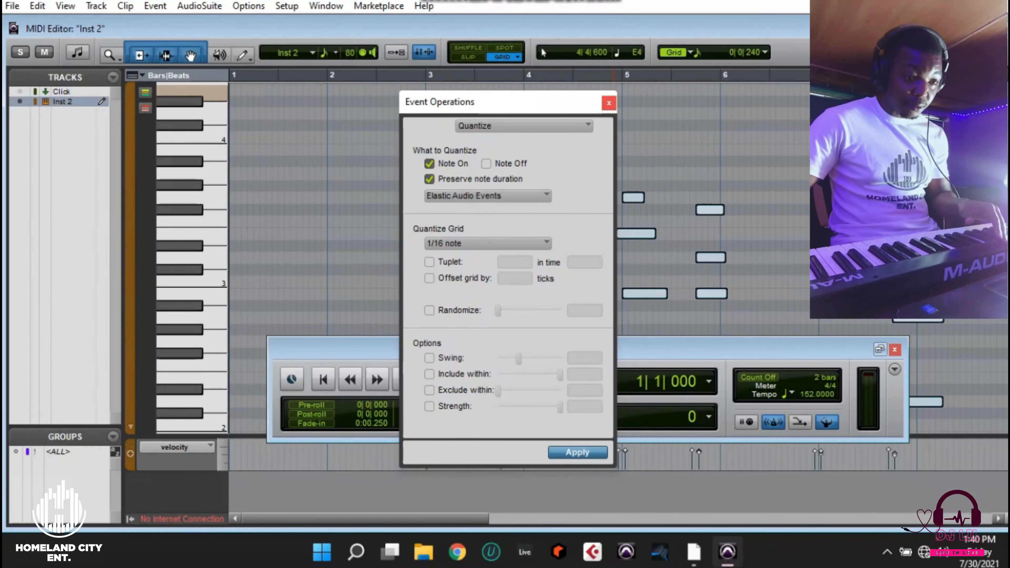
pyautogui.click(608, 103)
# Step: Move the two early chord notes before bar 5 to 5|1|000 and the early low note near bar 6 to 5|4|000
pyautogui.scroll(-1, 560, 199)
pyautogui.scroll(-1, 593, 234)
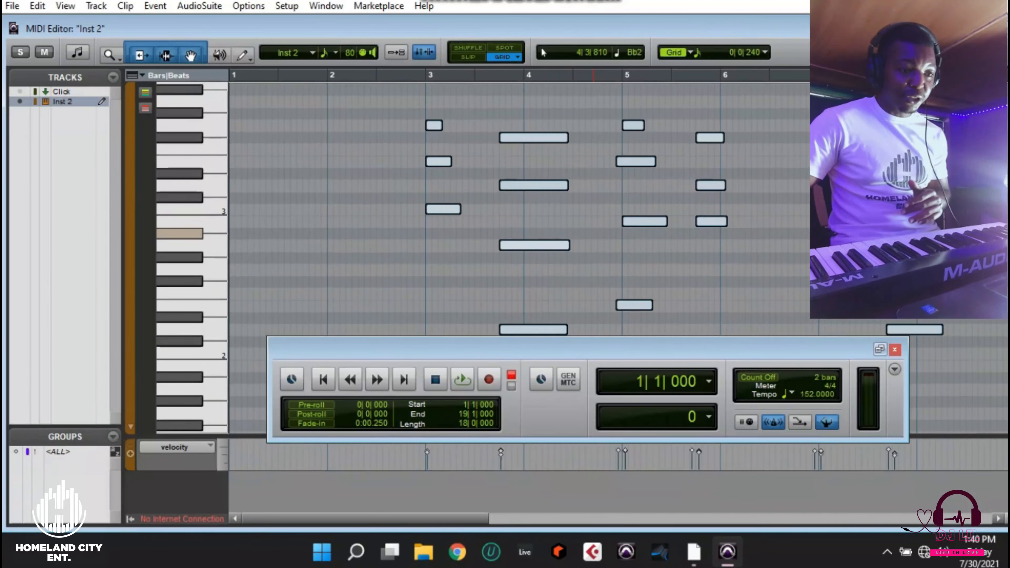
pyautogui.click(624, 190)
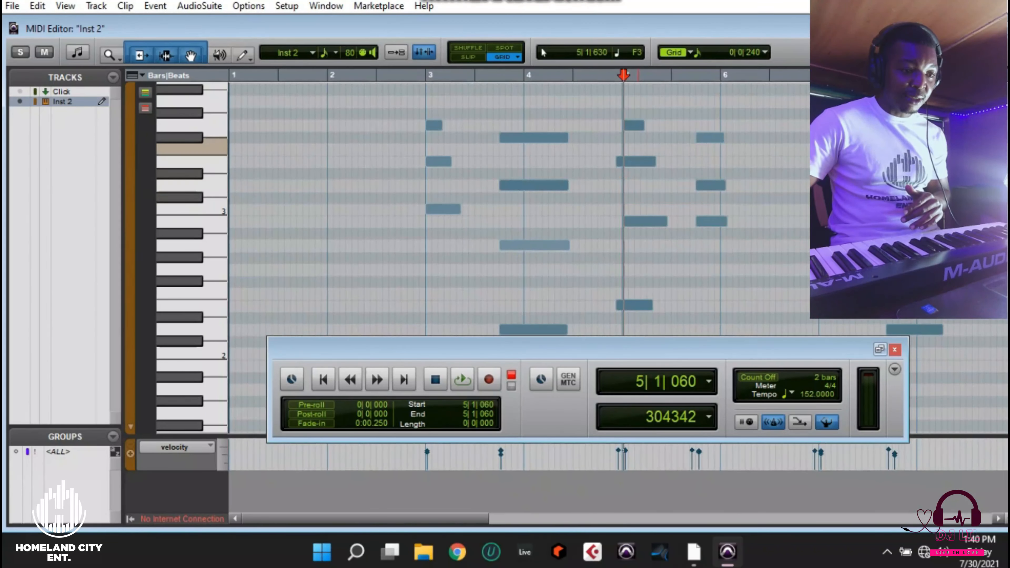
pyautogui.moveTo(630, 162); pyautogui.dragTo(637, 162)
pyautogui.scroll(-1, 630, 209)
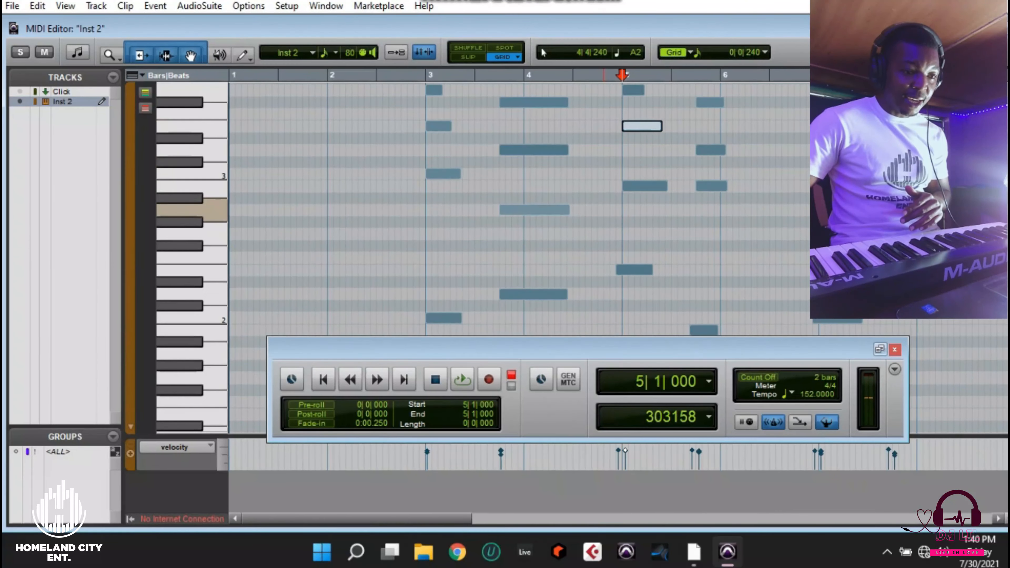
pyautogui.moveTo(641, 270); pyautogui.dragTo(648, 271)
pyautogui.scroll(-1, 648, 270)
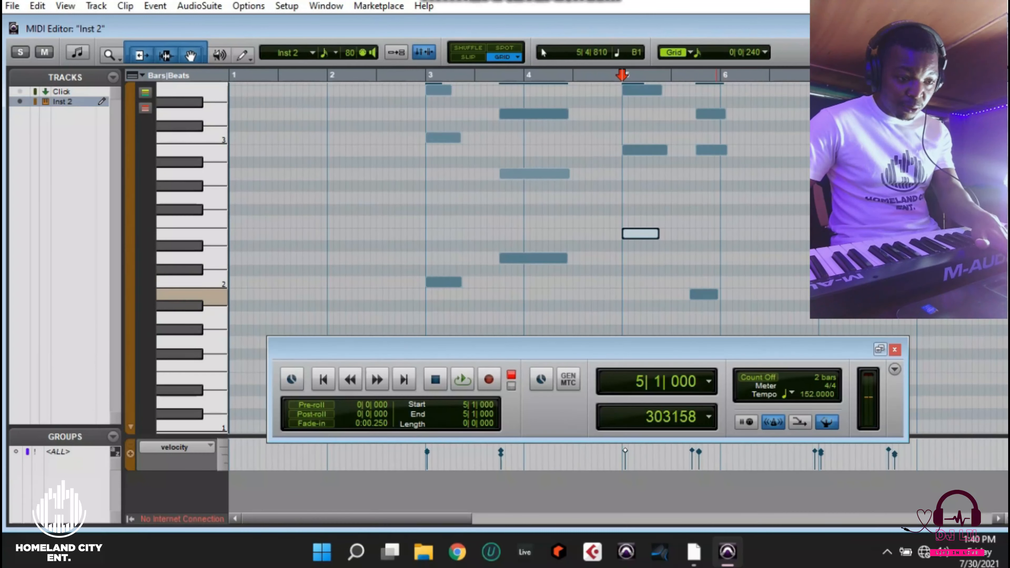
pyautogui.moveTo(701, 295)
pyautogui.mouseDown()
pyautogui.moveTo(720, 294)
pyautogui.moveTo(706, 295)
pyautogui.mouseUp()
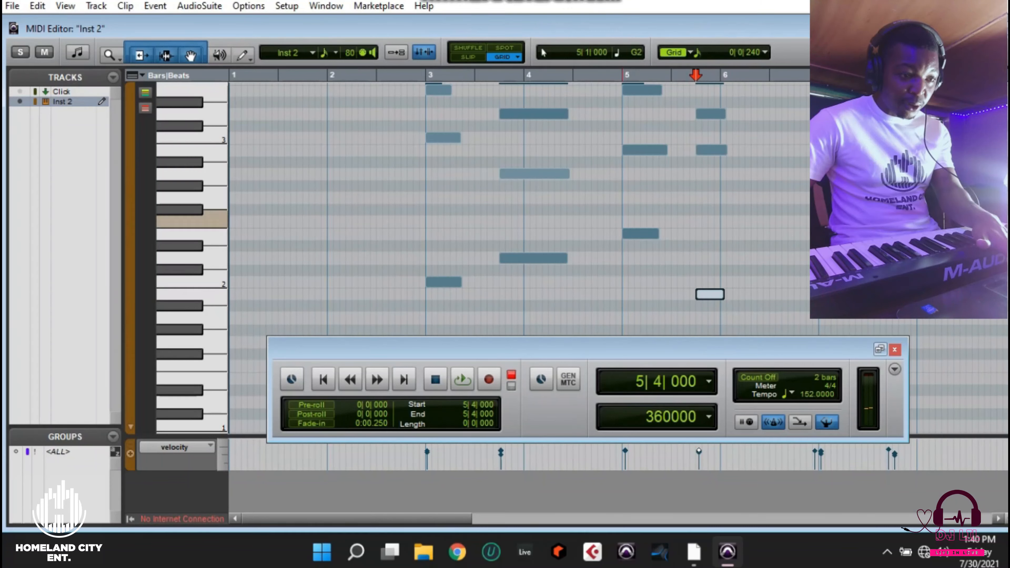
# Step: Play the part from 2|4|240 while aligning the early notes in bar 7 to the grid, and close the MIDI Editor
pyautogui.click(407, 76)
pyautogui.press('space')
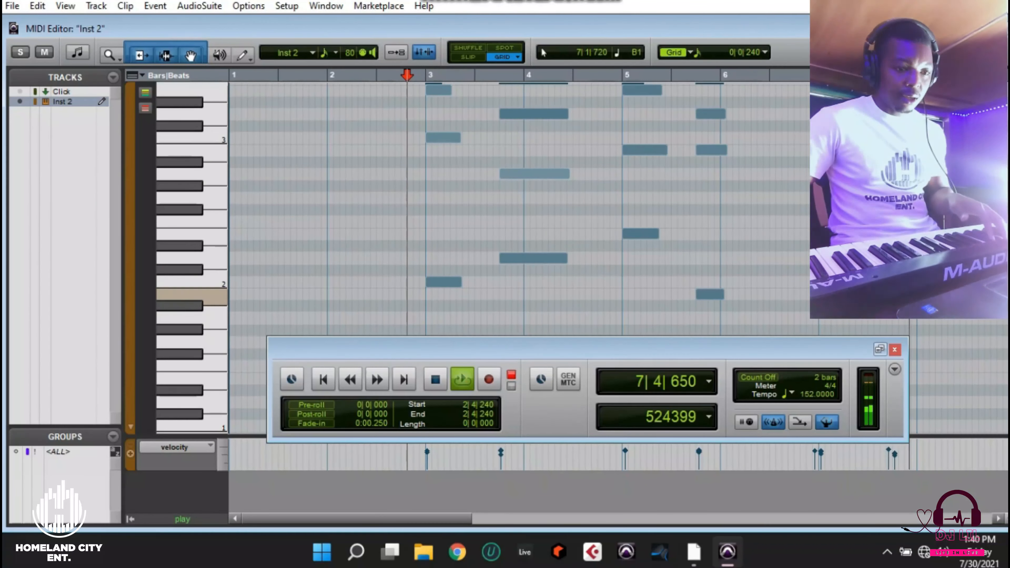
pyautogui.moveTo(810, 282); pyautogui.dragTo(901, 263)
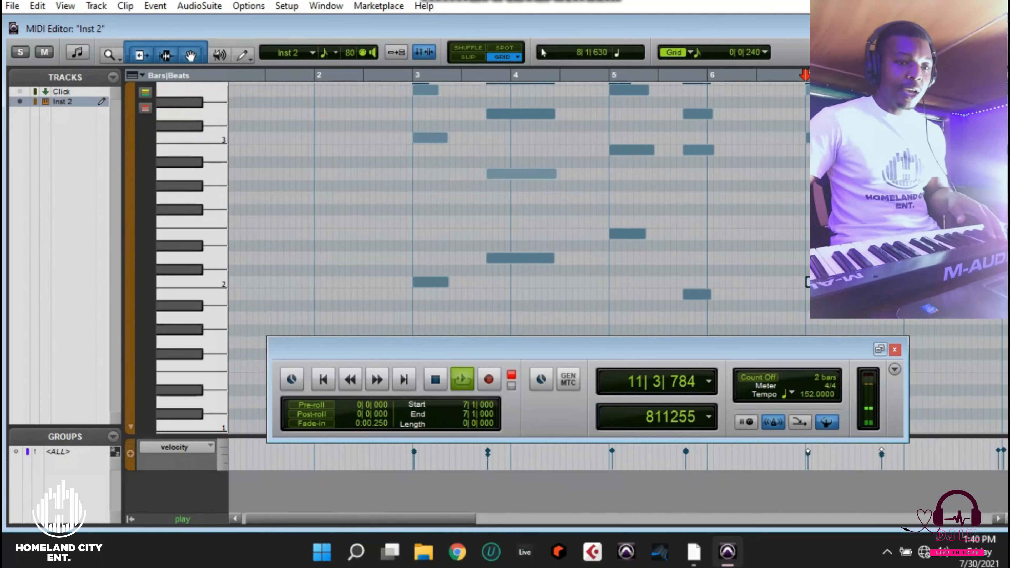
pyautogui.click(997, 29)
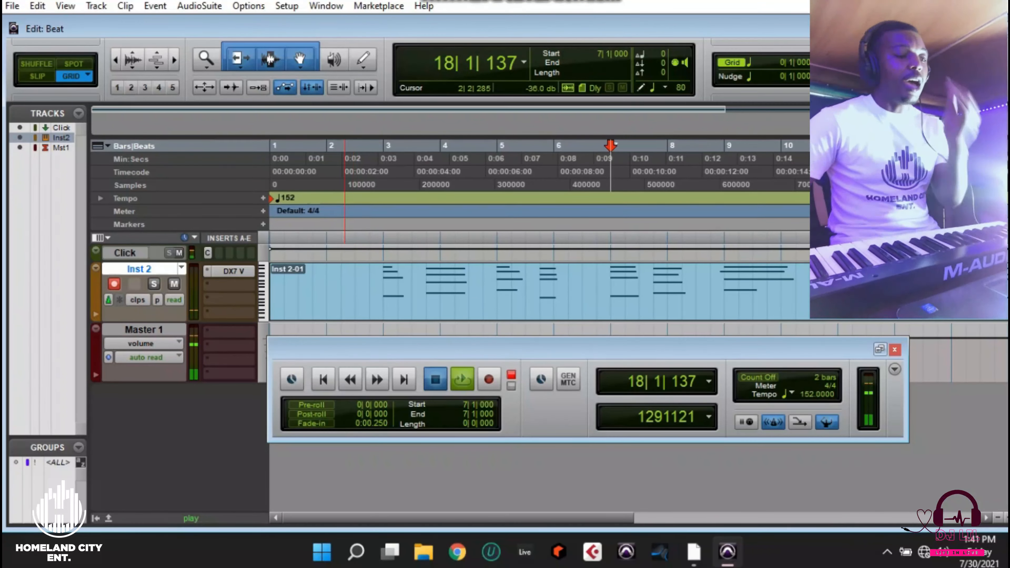
pyautogui.press('space')
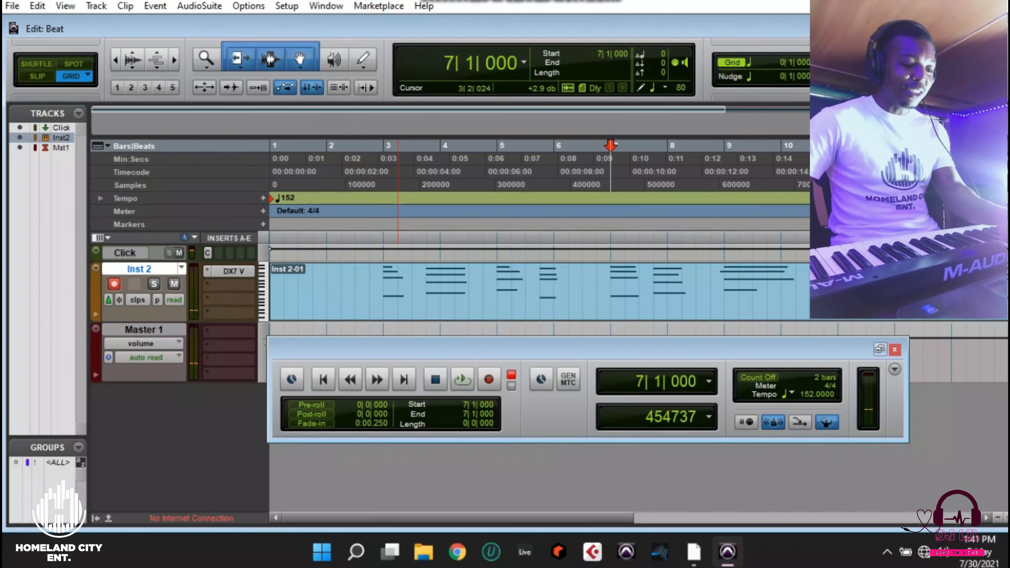
# Step: Trim the start of the Inst 2-01 clip to 3|1|000 and play it back
pyautogui.hotkey('ctrl', '[')
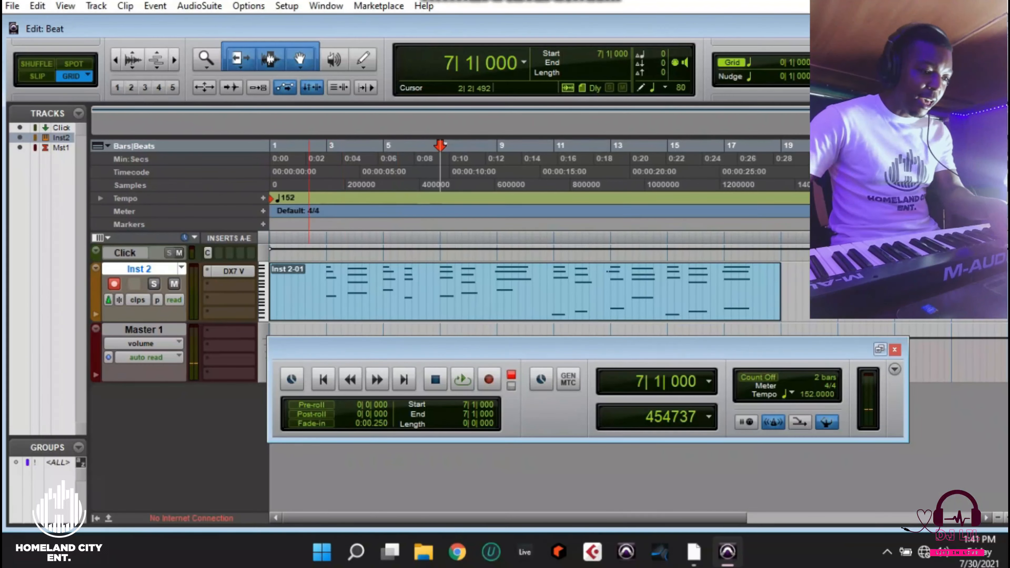
pyautogui.moveTo(293, 284); pyautogui.dragTo(326, 294)
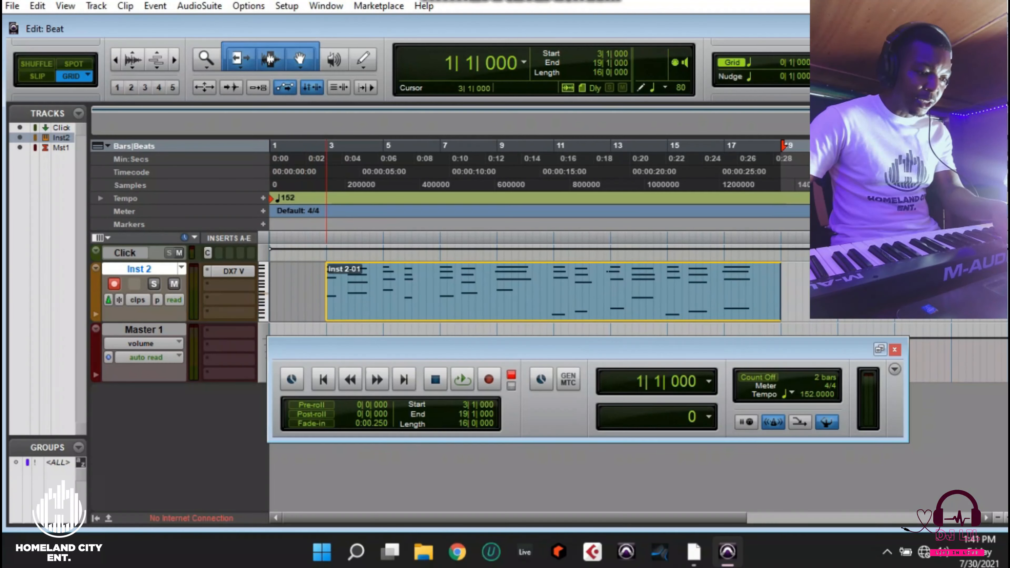
pyautogui.press('space')
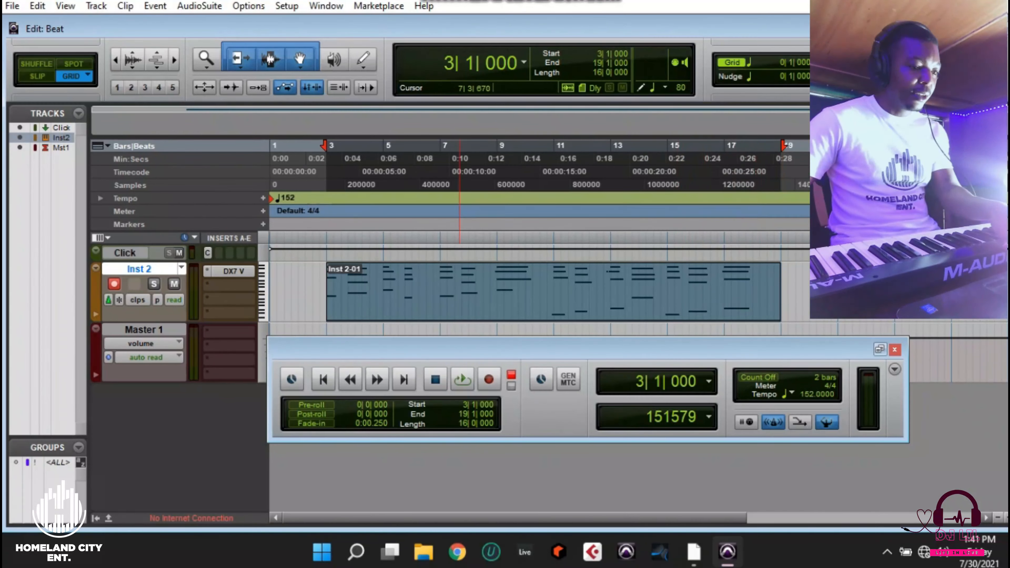
pyautogui.click(310, 291)
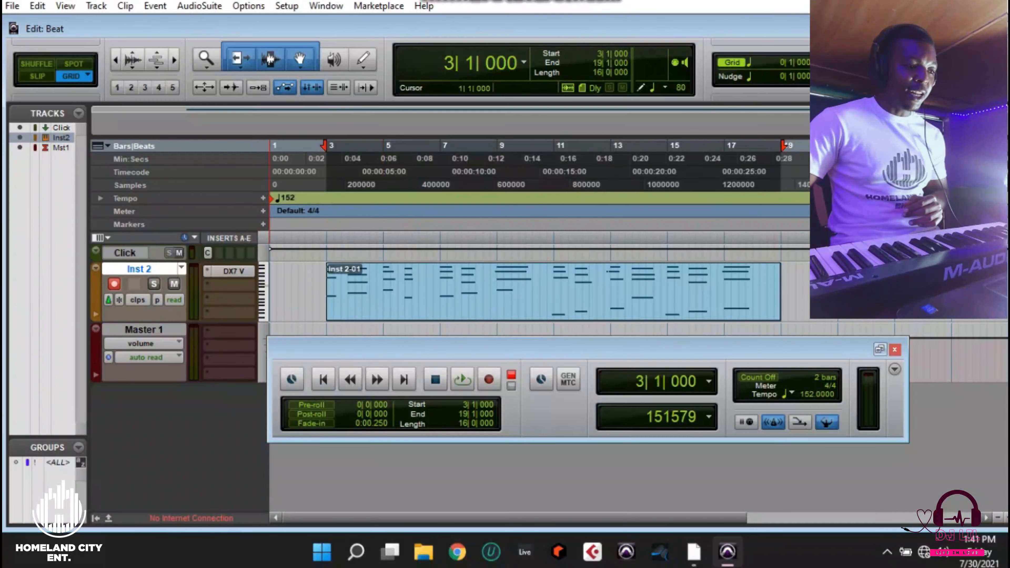
# Step: Duplicate the Inst 2 track once with all its data and close the duplicate's DX7 V window
pyautogui.rightClick(146, 270)
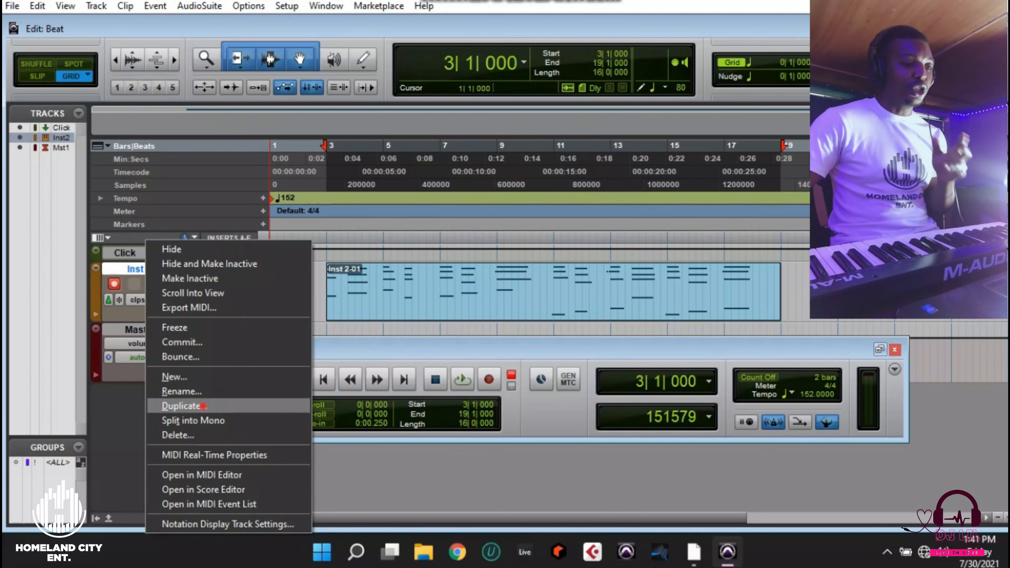
pyautogui.click(203, 406)
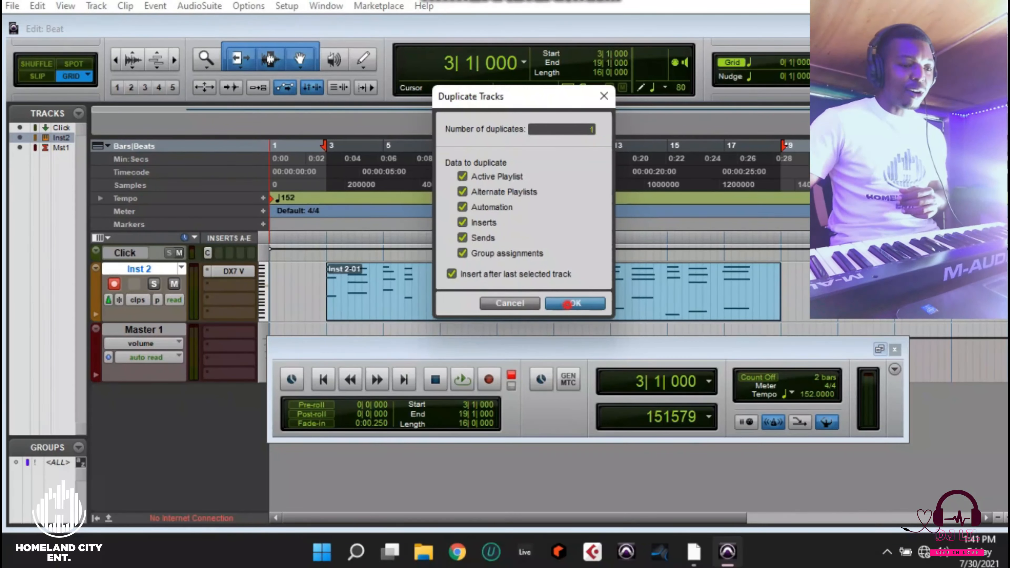
pyautogui.click(567, 304)
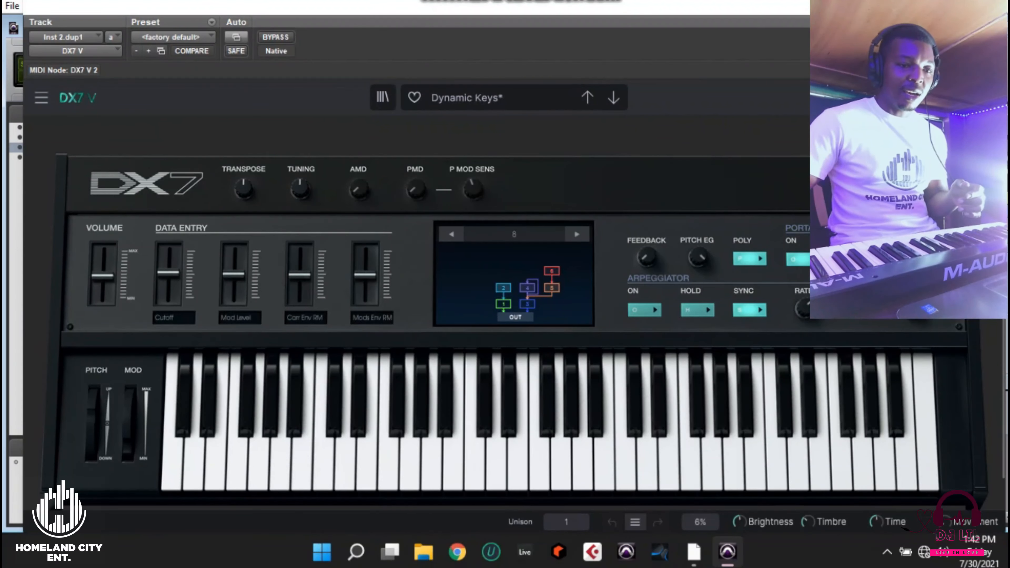
pyautogui.click(989, 6)
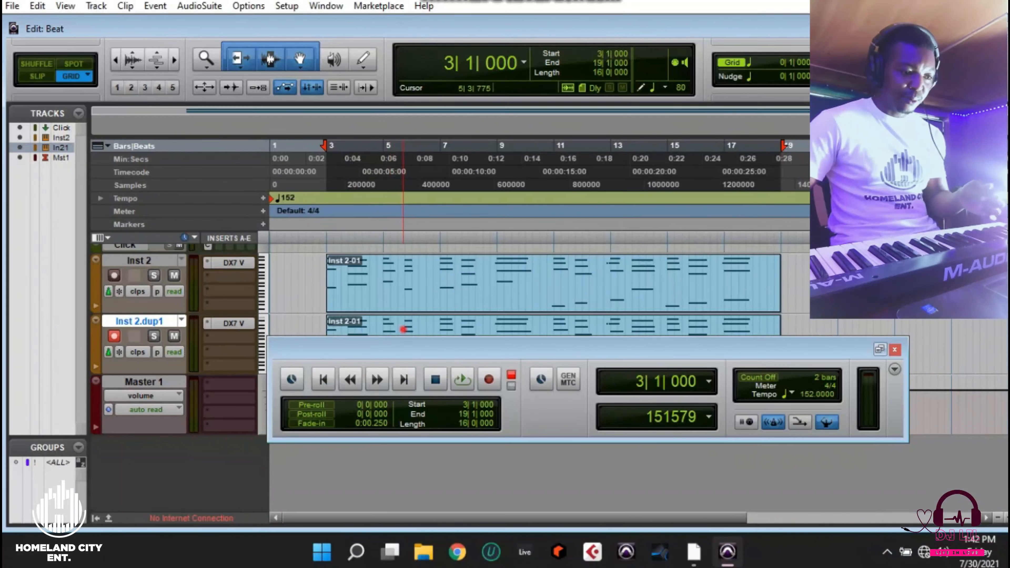
# Step: Uncover the Inst 2.dup1 track by moving the Transport window, and delete the track's Inst 2-01 clip
pyautogui.click(403, 329)
pyautogui.moveTo(507, 343); pyautogui.dragTo(484, 396)
pyautogui.click(449, 349)
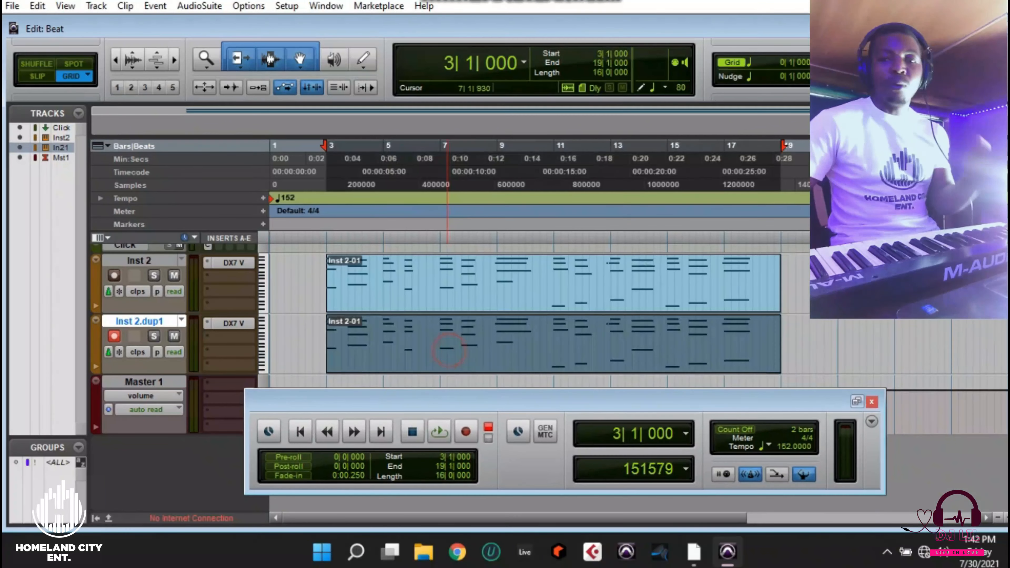
pyautogui.press('Delete')
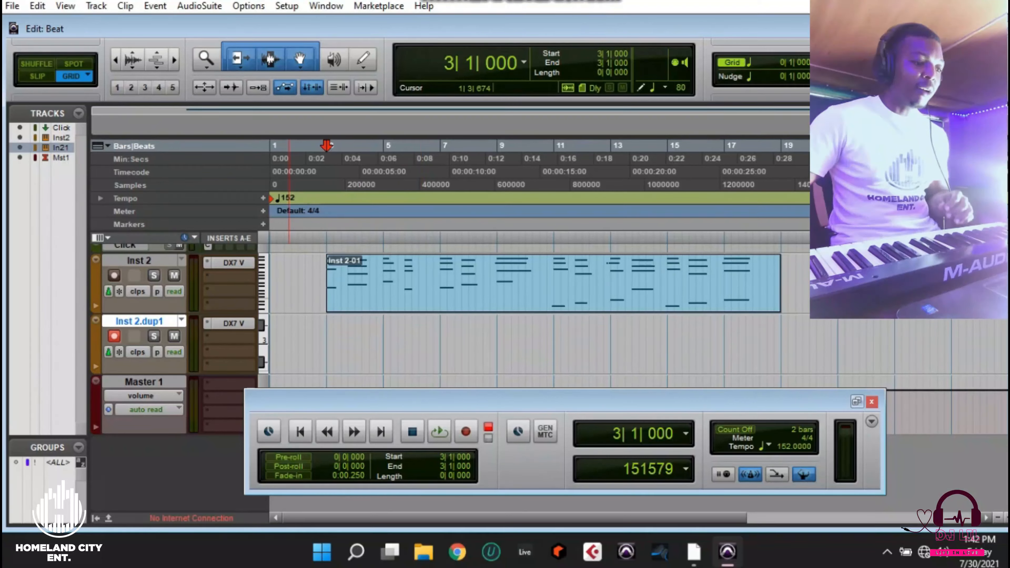
# Step: Load the Rom1A 16-BASS 2 preset in the duplicate track's DX7 V and close the plug-in window
pyautogui.click(233, 323)
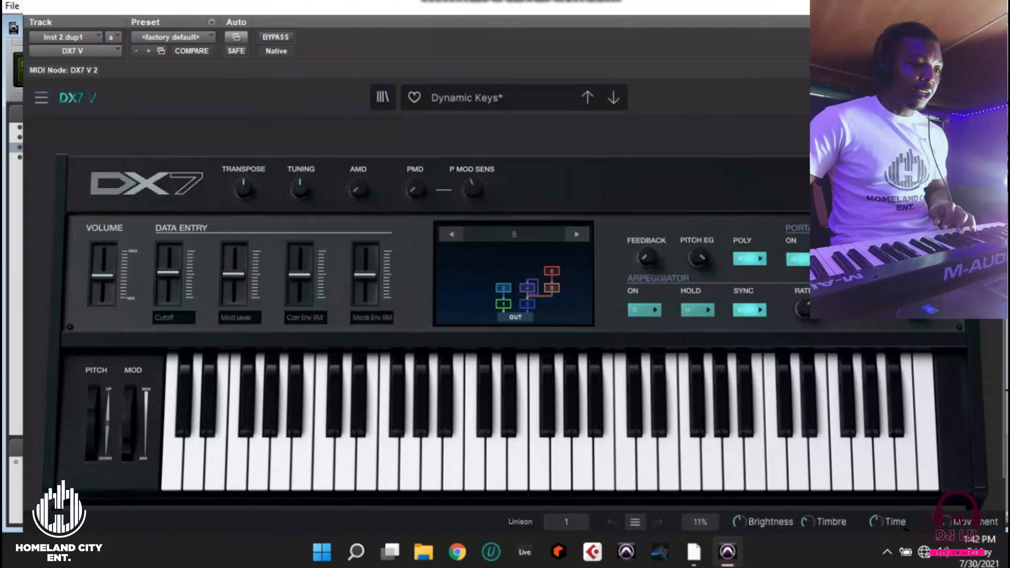
pyautogui.click(457, 98)
pyautogui.moveTo(459, 140)
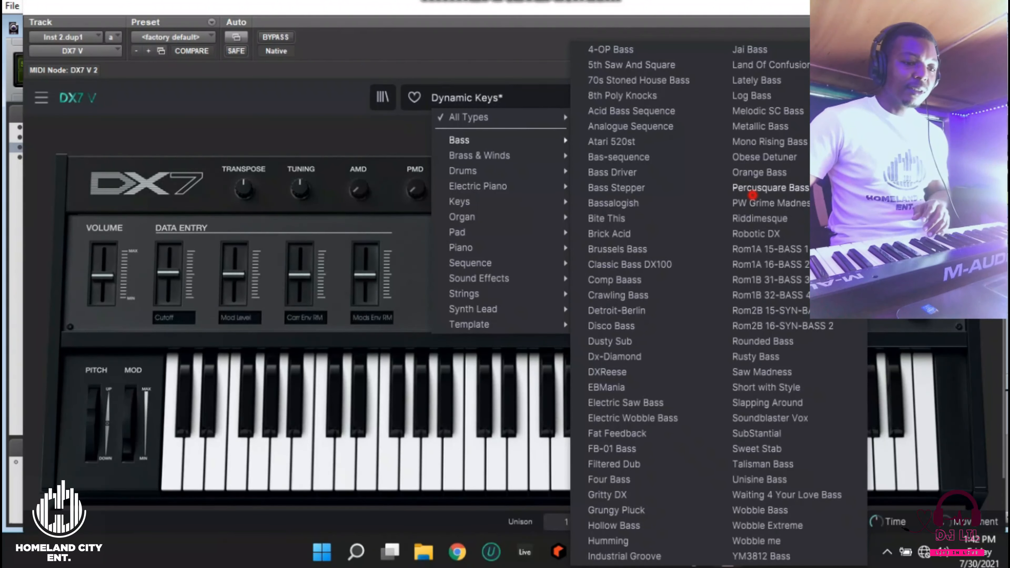
pyautogui.click(770, 188)
pyautogui.click(613, 97)
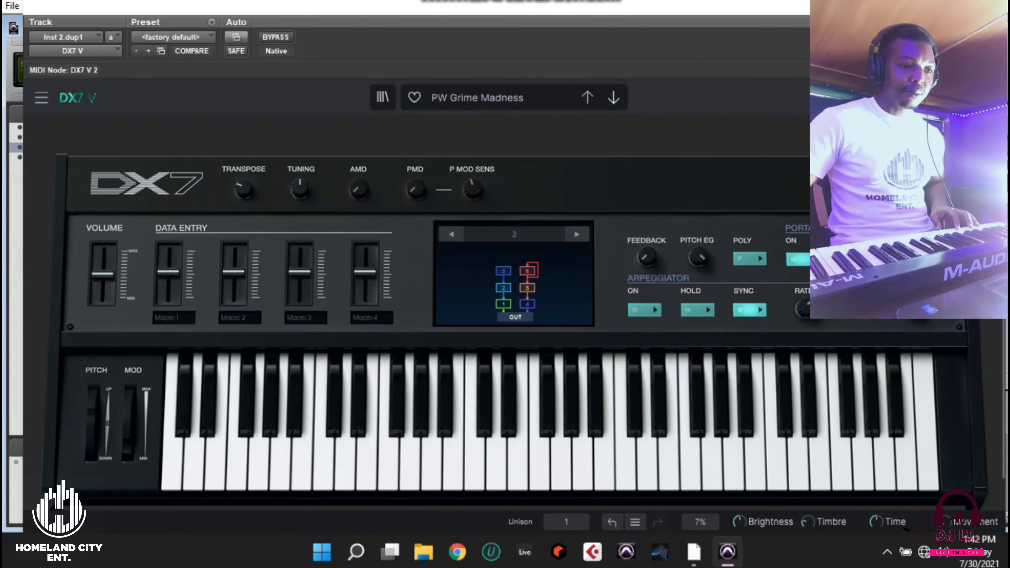
pyautogui.click(614, 98)
pyautogui.click(613, 97)
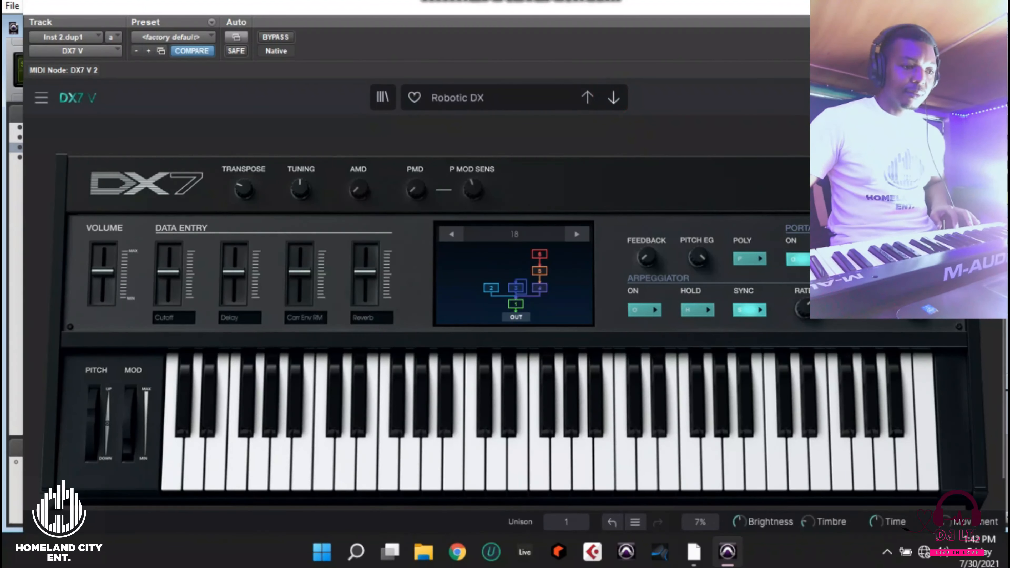
pyautogui.click(612, 99)
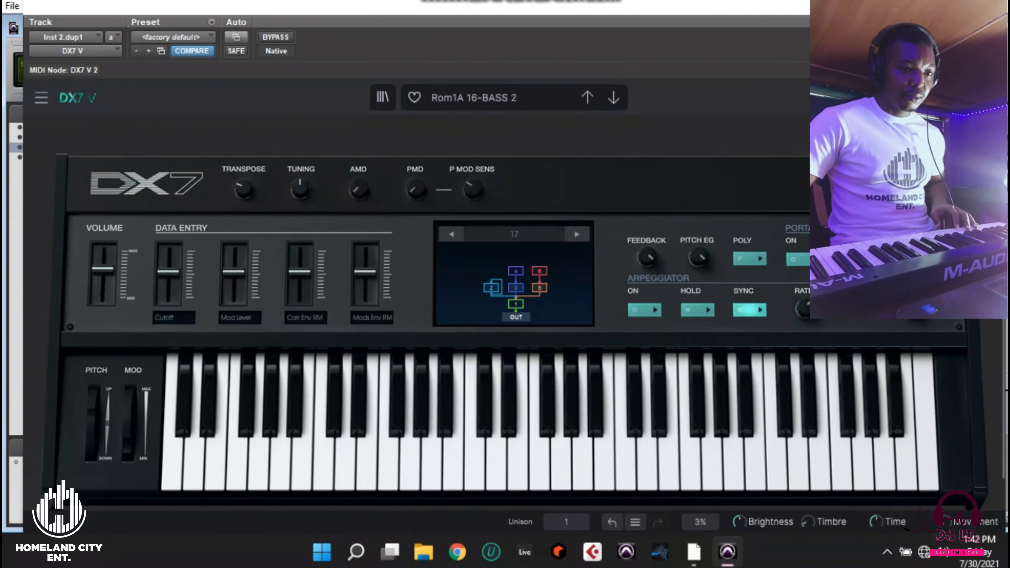
pyautogui.hotkey('ctrl', 'w')
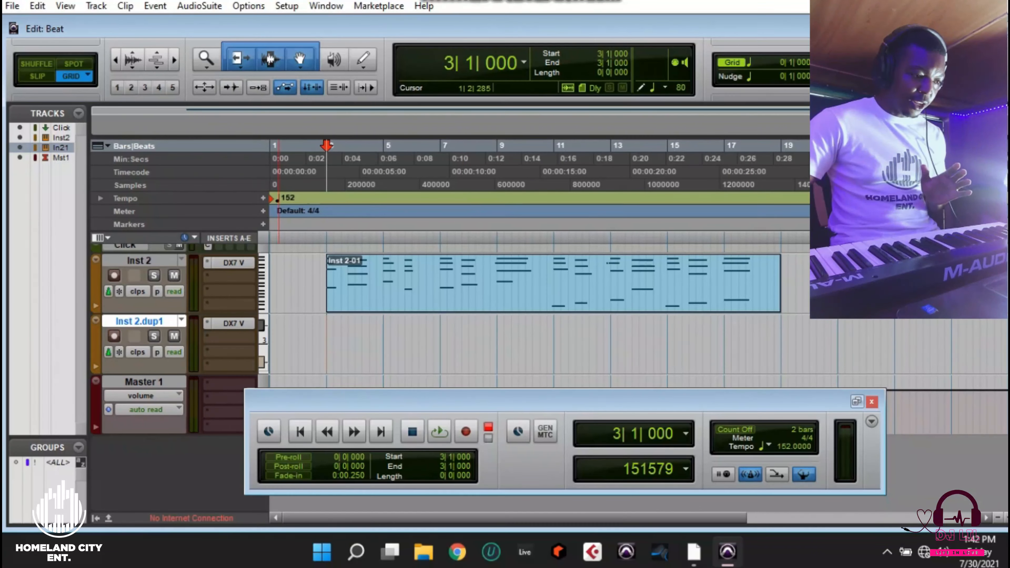
# Step: Rename the Inst 2 track as Keys and the Inst 2.dup1 track as Bass
pyautogui.doubleClick(145, 261)
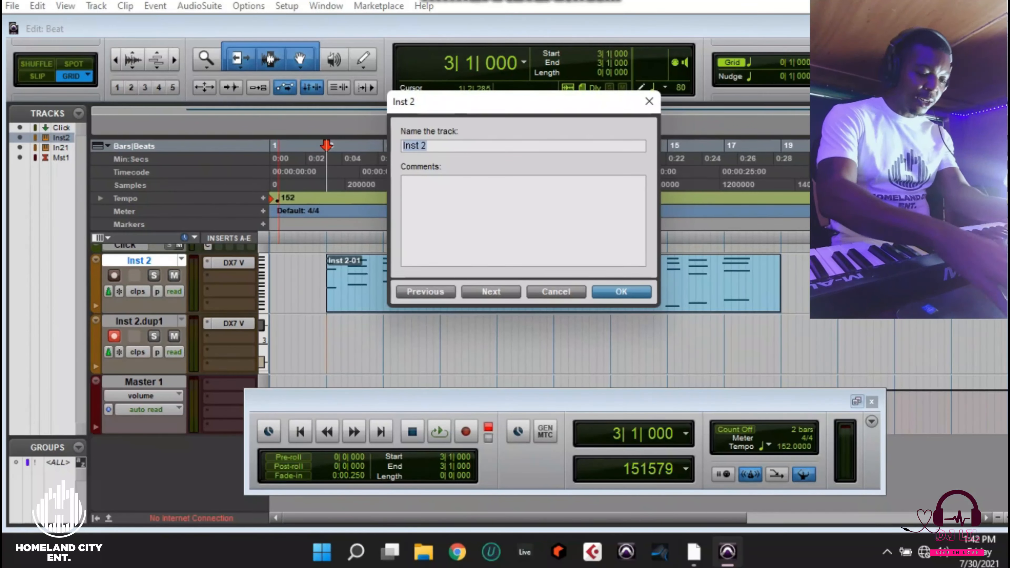
pyautogui.write('Keys')
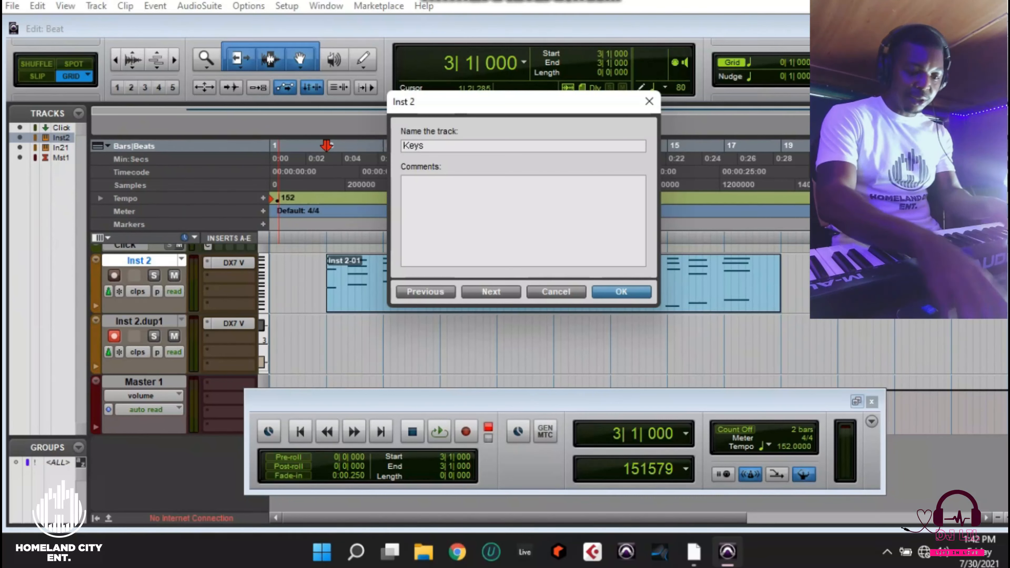
pyautogui.press('Return')
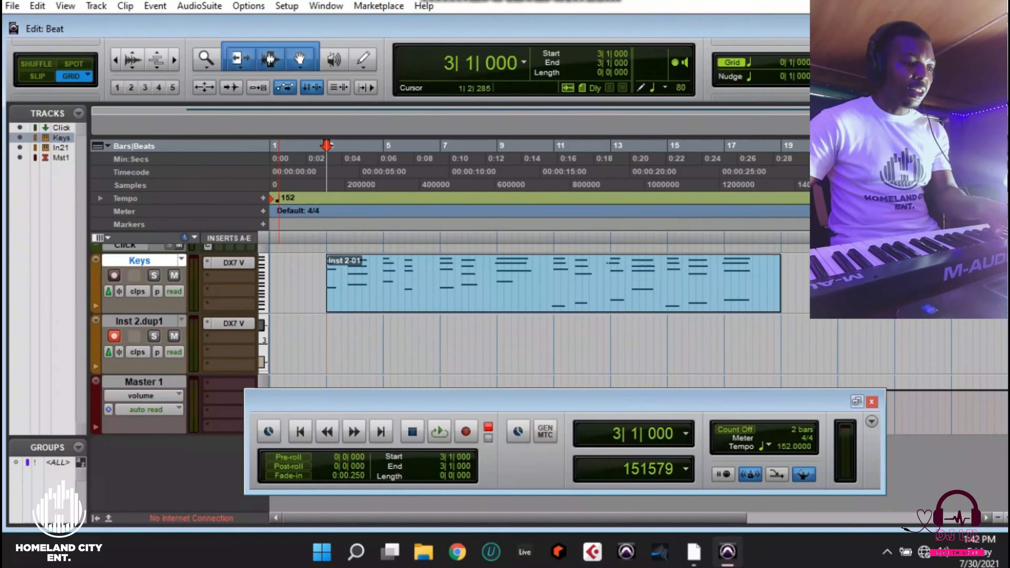
pyautogui.doubleClick(137, 321)
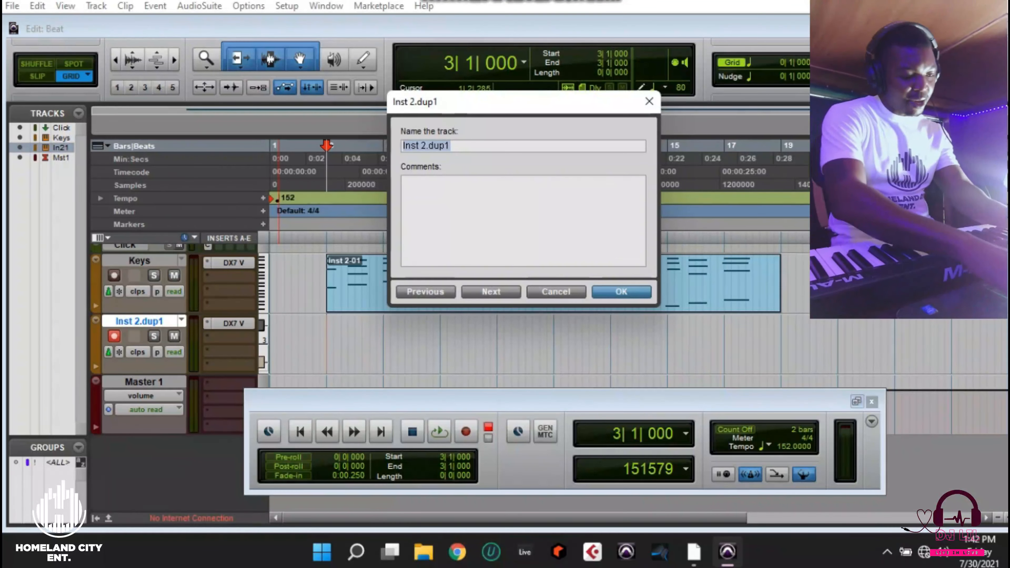
pyautogui.write('Bass')
pyautogui.press('Return')
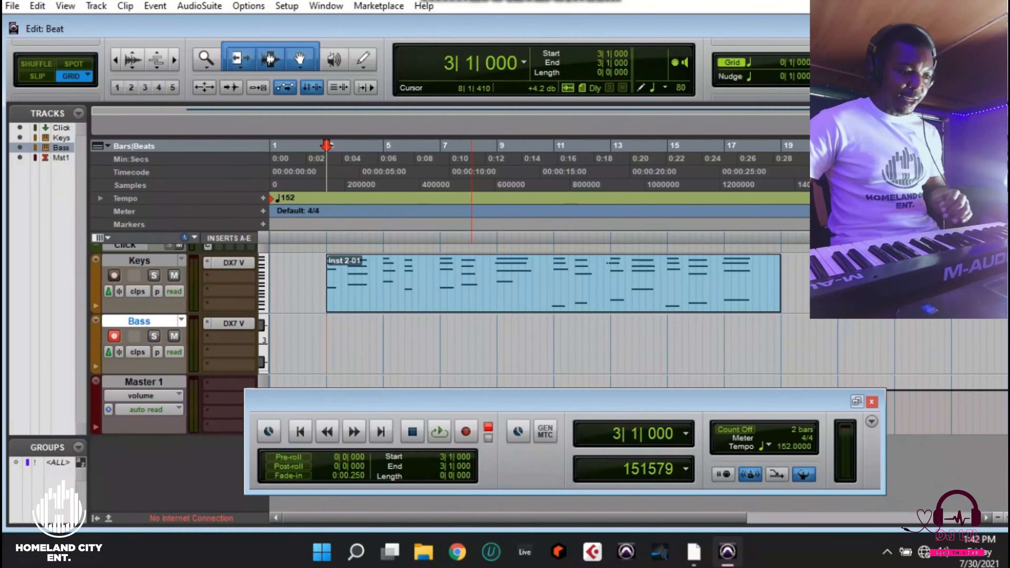
# Step: Record a MIDI bass line on the Bass track from 1|1|000 to about bar 13
pyautogui.click(300, 431)
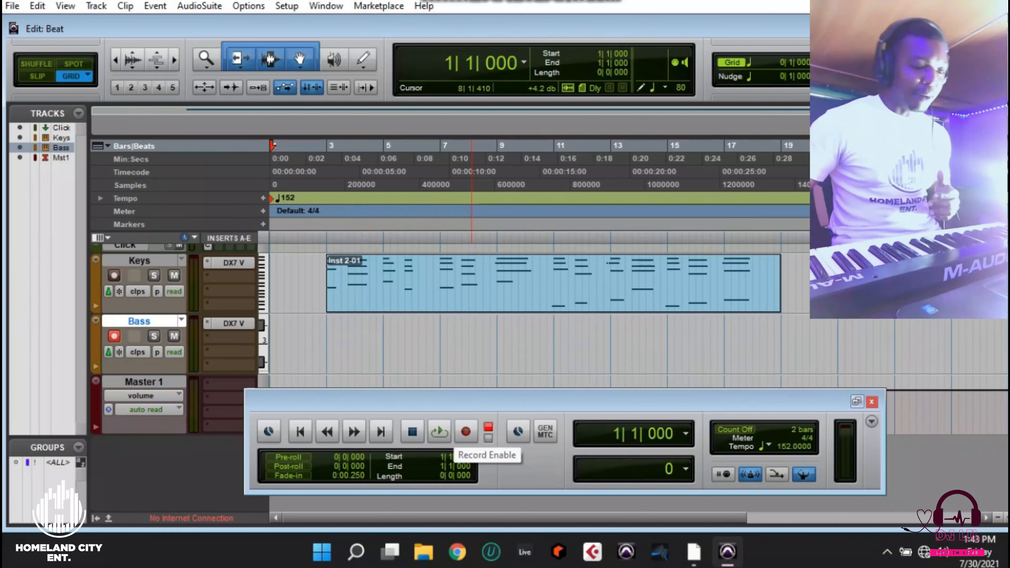
pyautogui.click(466, 431)
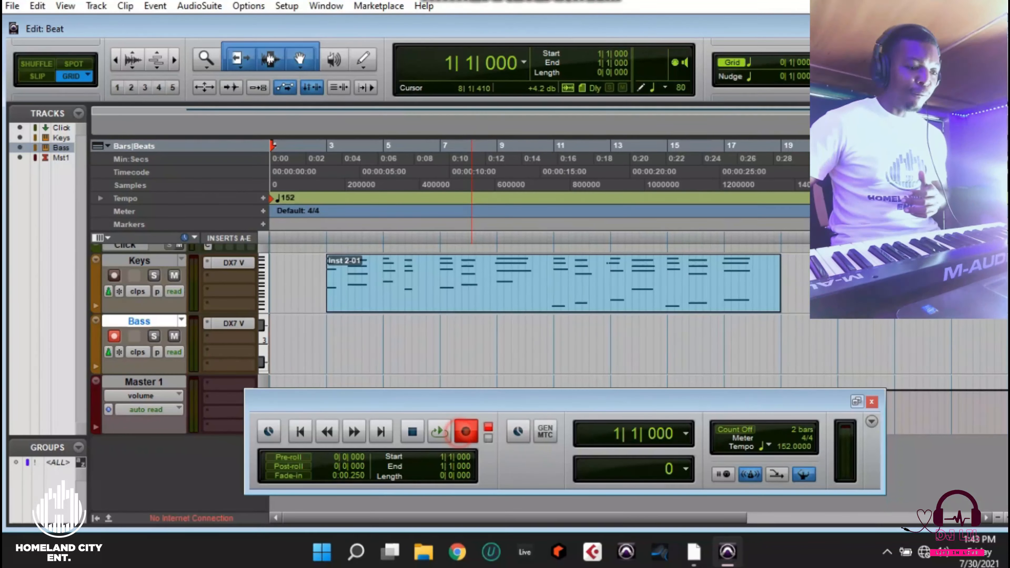
pyautogui.press('space')
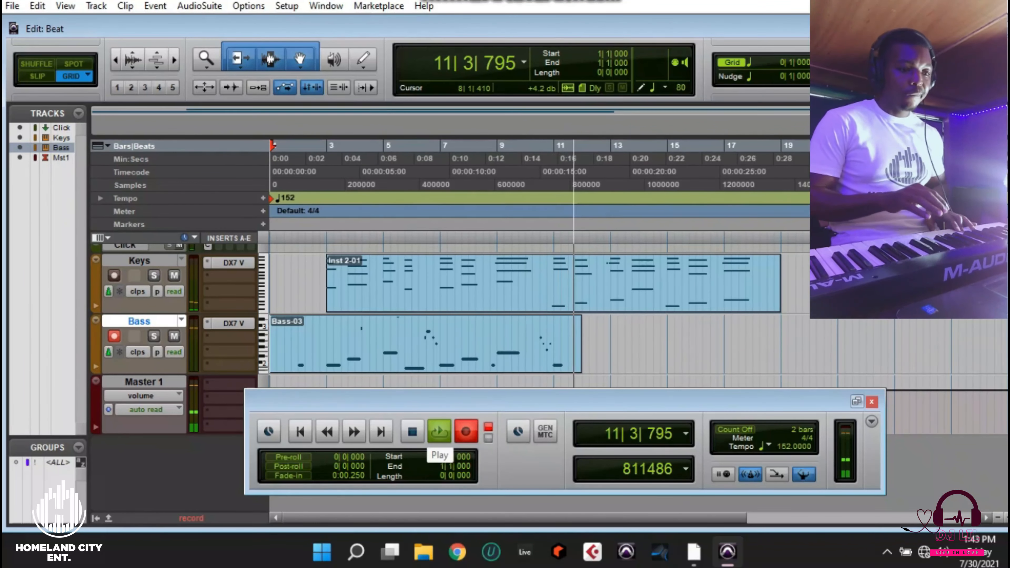
pyautogui.press('space')
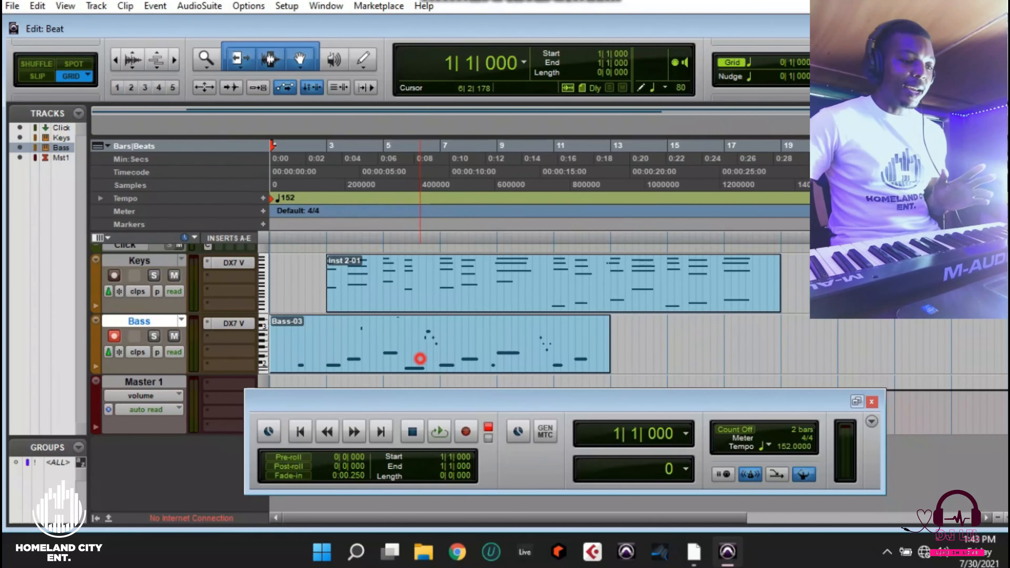
# Step: Open the Bass clip in the MIDI Editor and quantize its notes to a 1/16 note grid, preserving note duration
pyautogui.doubleClick(420, 358)
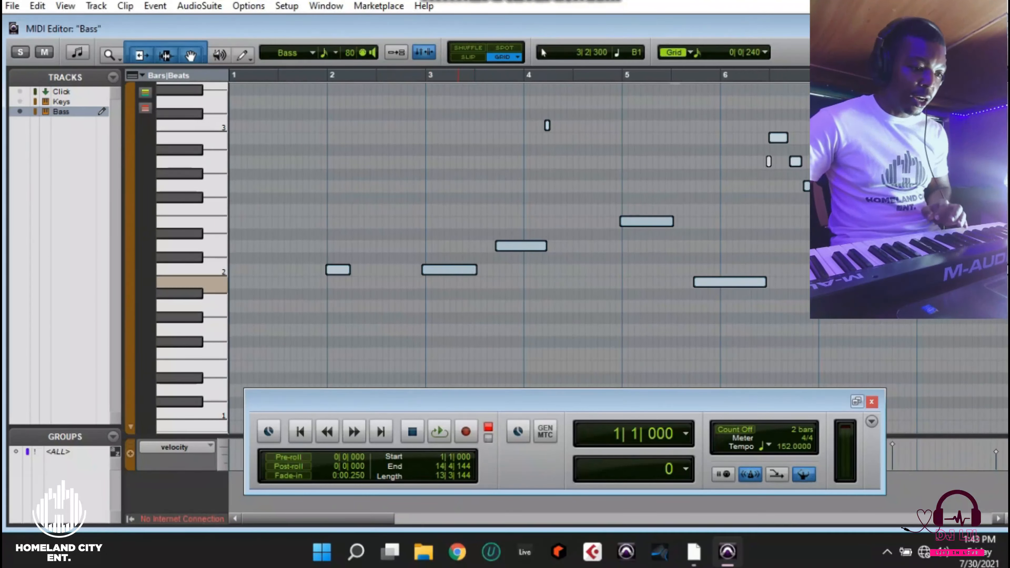
pyautogui.rightClick(454, 274)
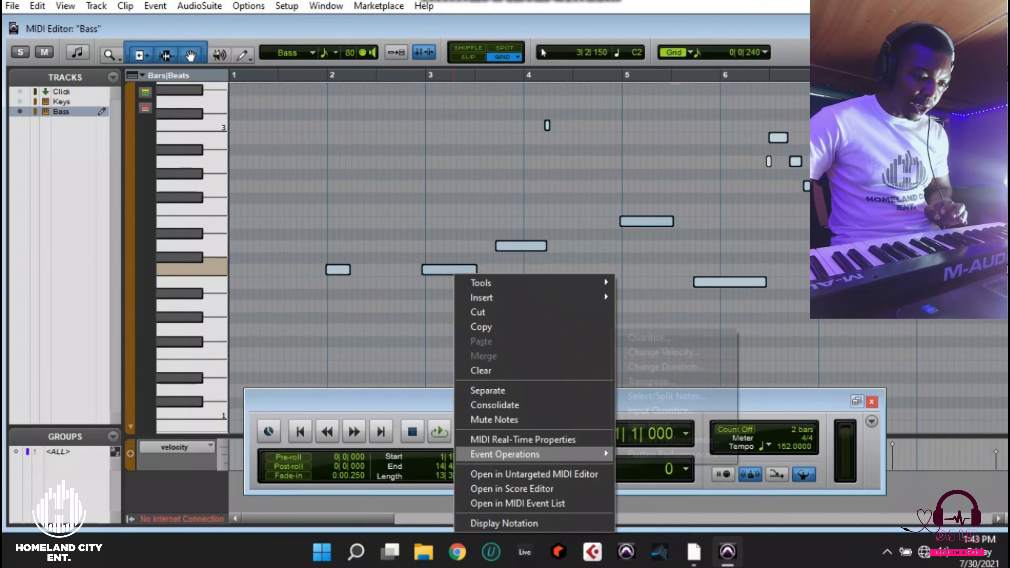
pyautogui.moveTo(577, 454)
pyautogui.click(650, 338)
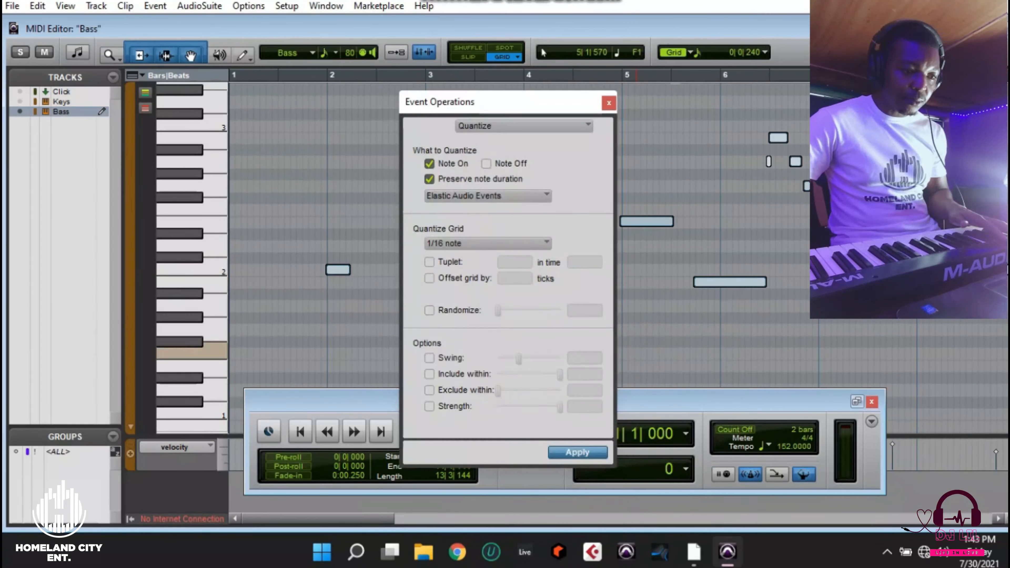
pyautogui.click(598, 453)
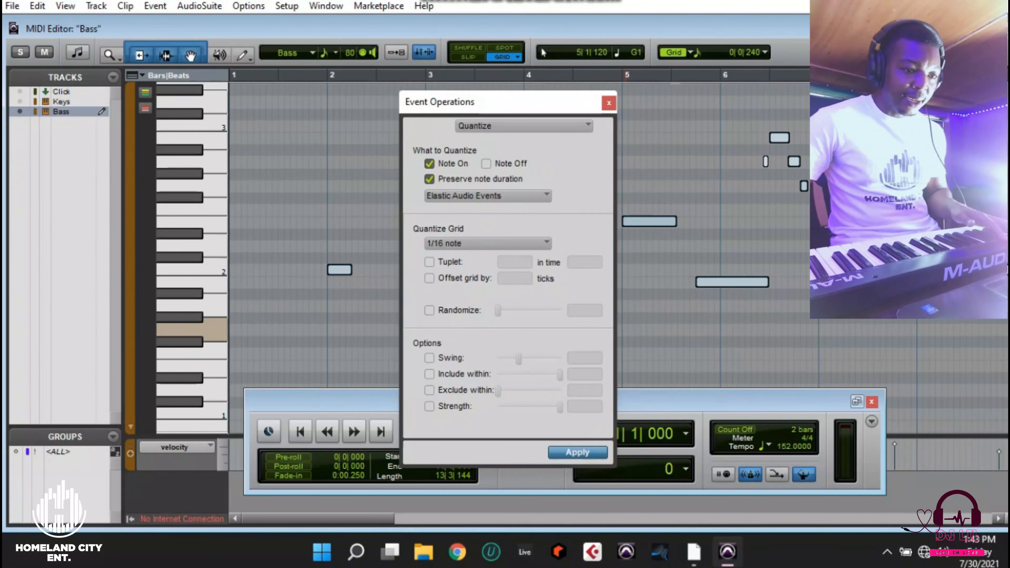
pyautogui.click(608, 103)
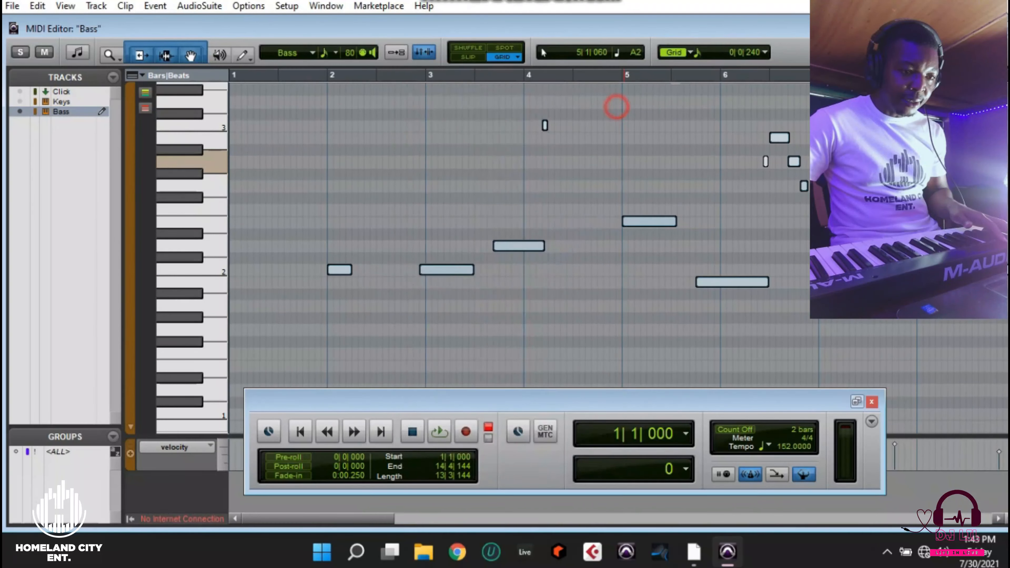
# Step: Play the quantized bass part with the keys from 3|1|210 and stop around bar 8
pyautogui.click(732, 205)
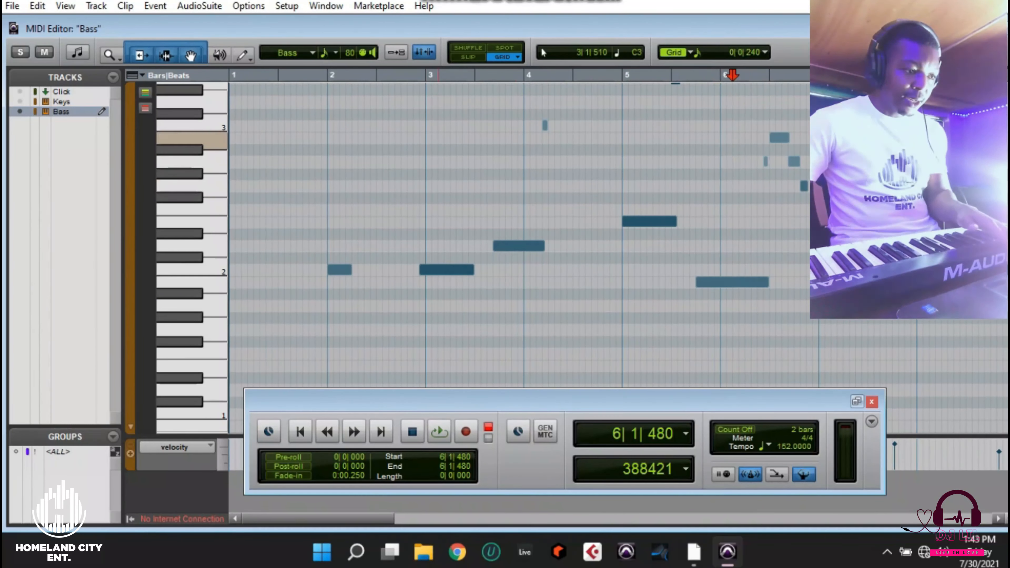
pyautogui.click(317, 96)
pyautogui.click(433, 144)
pyautogui.press('space')
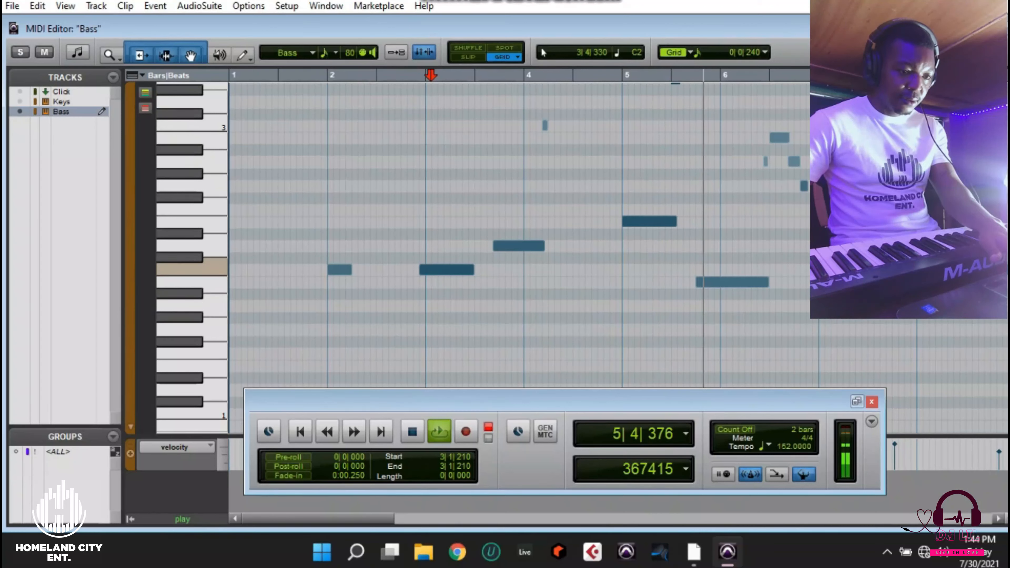
pyautogui.scroll(1, 511, 270)
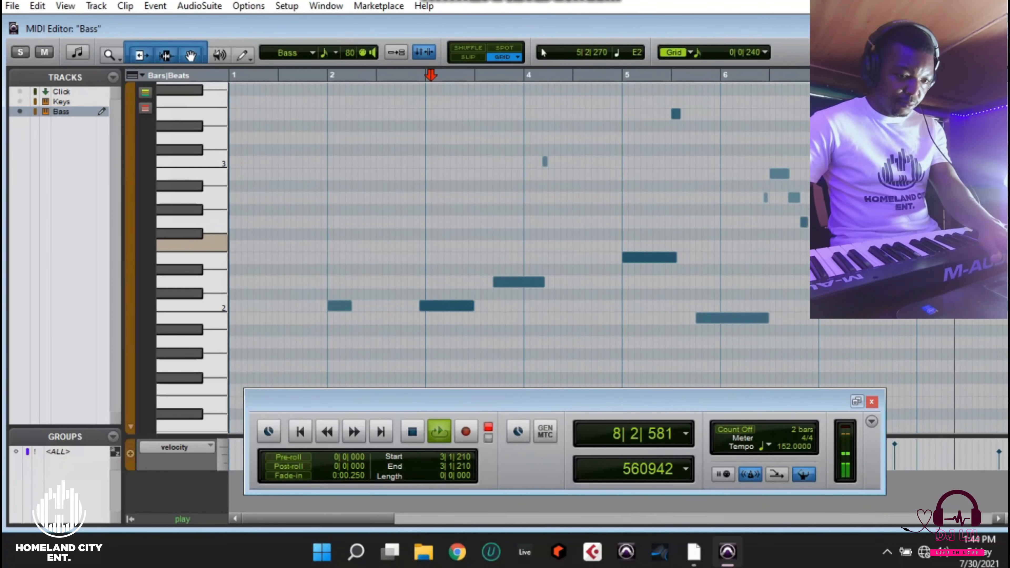
pyautogui.press('space')
# Step: Move the group of short high notes near the end of bar 6 so that it starts at 6|3|000
pyautogui.moveTo(841, 330); pyautogui.dragTo(766, 174)
pyautogui.click(733, 322)
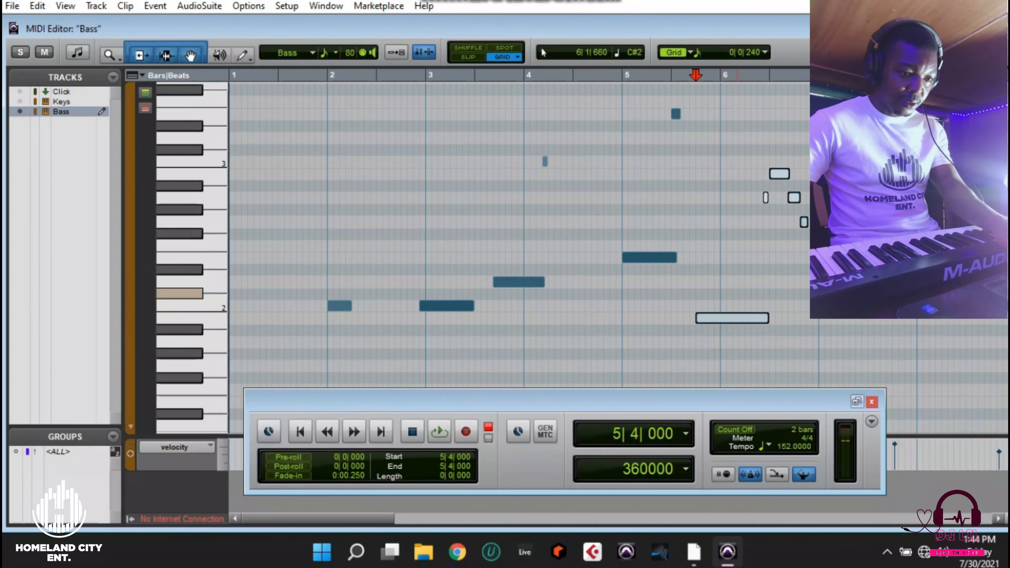
pyautogui.moveTo(742, 154); pyautogui.dragTo(836, 233)
pyautogui.moveTo(773, 174); pyautogui.dragTo(780, 173)
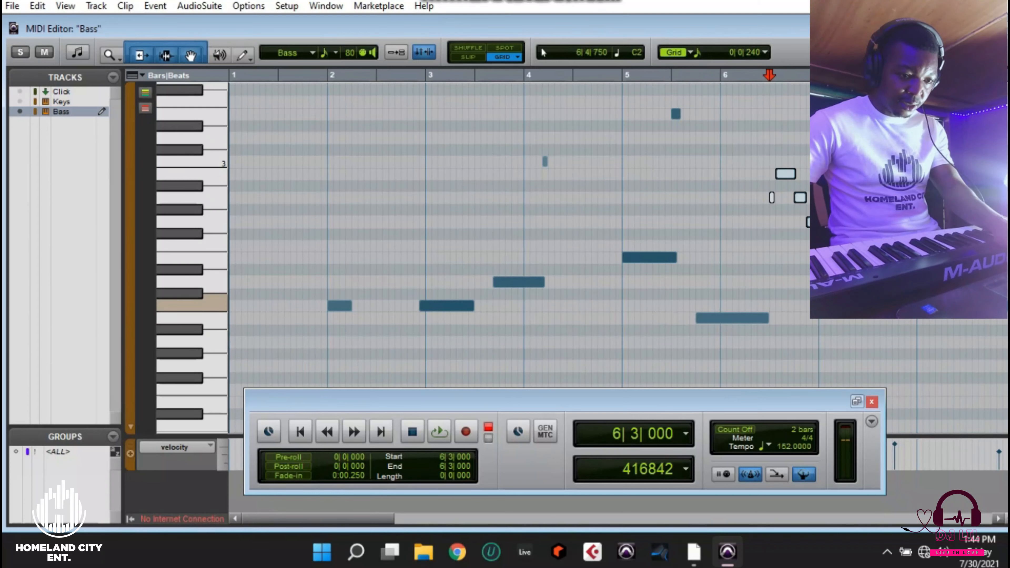
pyautogui.click(828, 305)
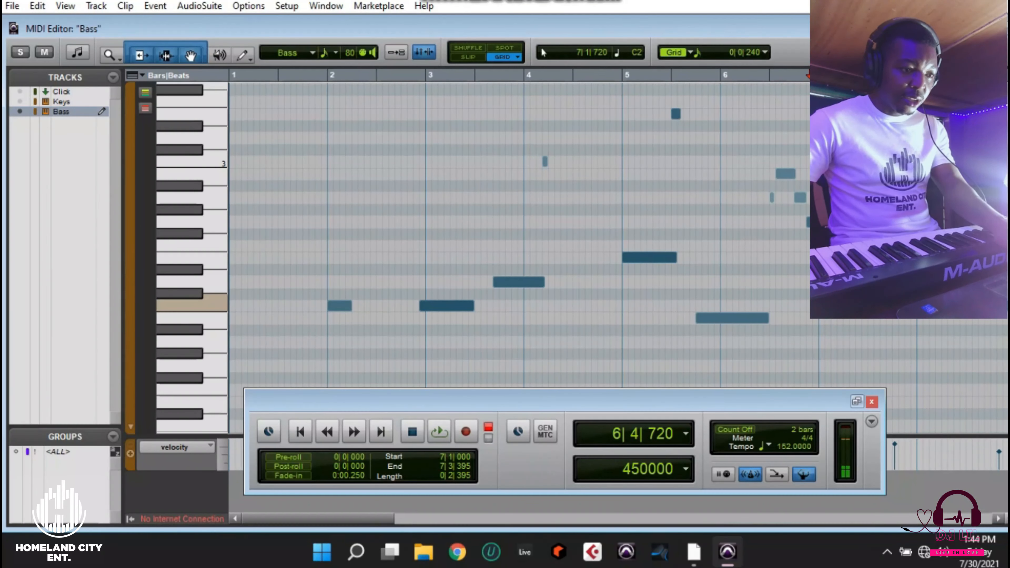
# Step: Shift the three early notes around bars 3 and 4 to start at 3|1|000, keeping their pitch, and delete the note at 2|1|000
pyautogui.moveTo(575, 345); pyautogui.dragTo(419, 158)
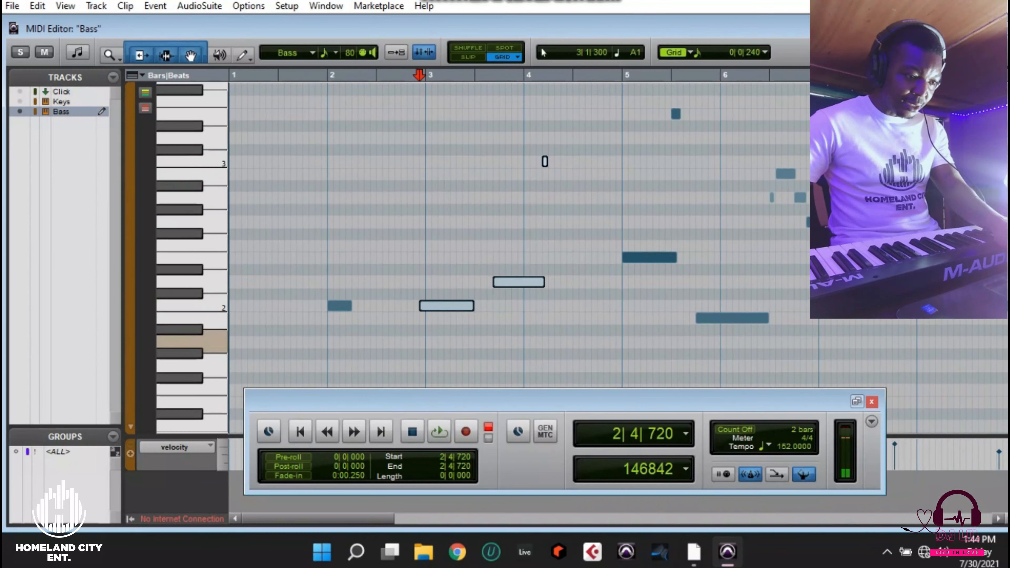
pyautogui.moveTo(453, 306); pyautogui.dragTo(459, 318)
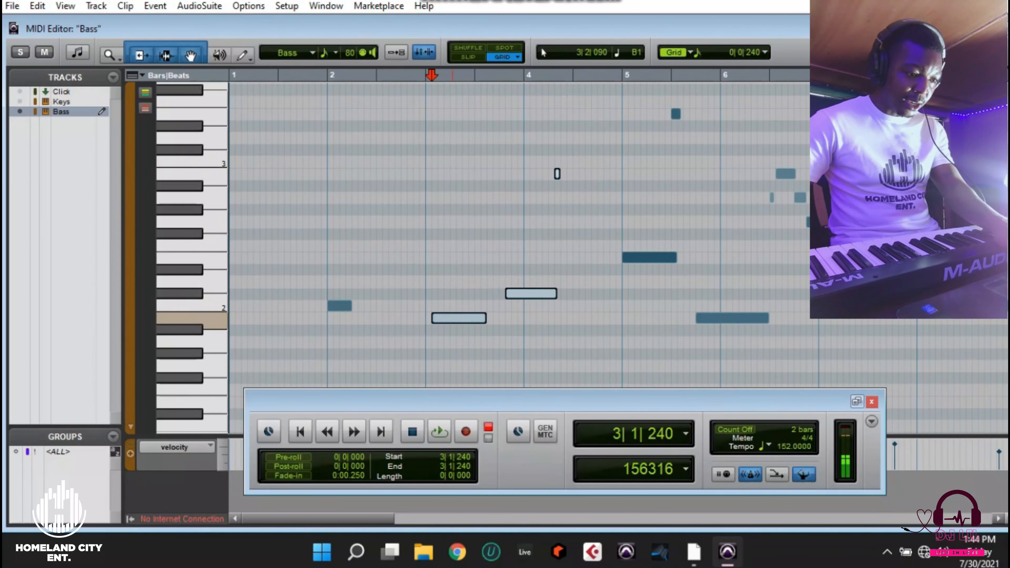
pyautogui.moveTo(557, 174); pyautogui.dragTo(551, 161)
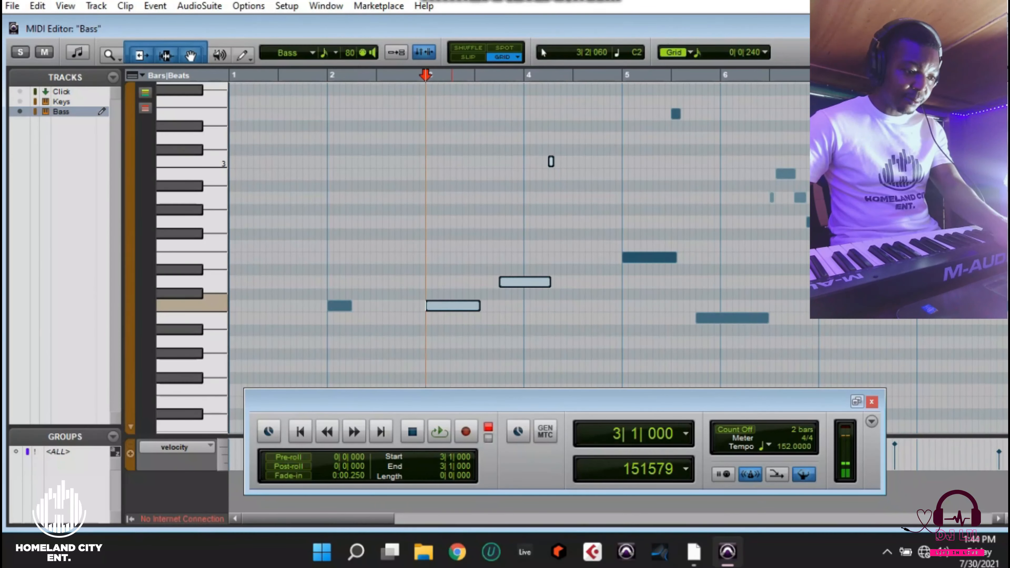
pyautogui.moveTo(372, 326); pyautogui.dragTo(310, 294)
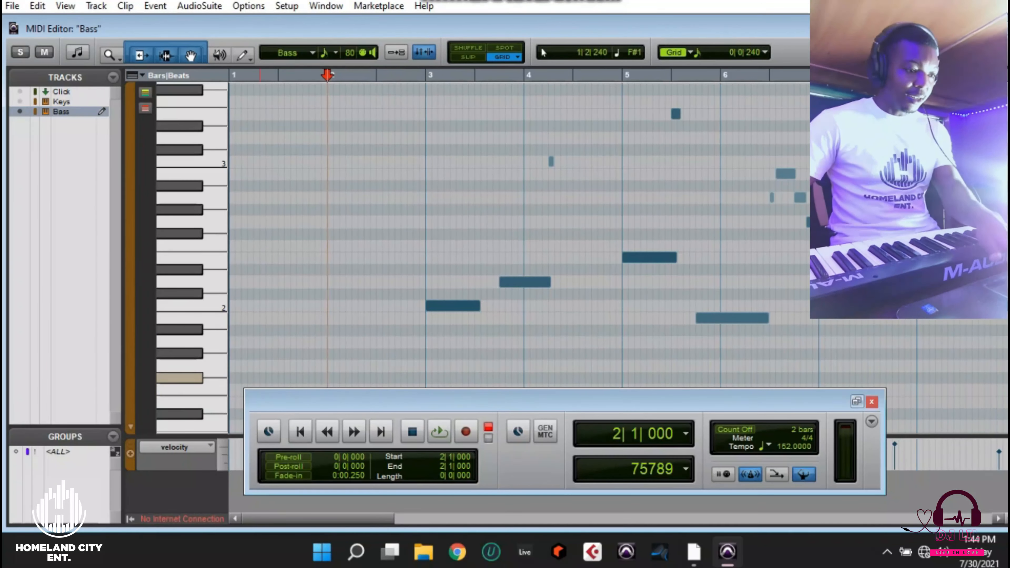
# Step: Play the bass line, delete all its notes from 10|3|000 onward, and move the short note before bar 9 to 8|4|000
pyautogui.press('space')
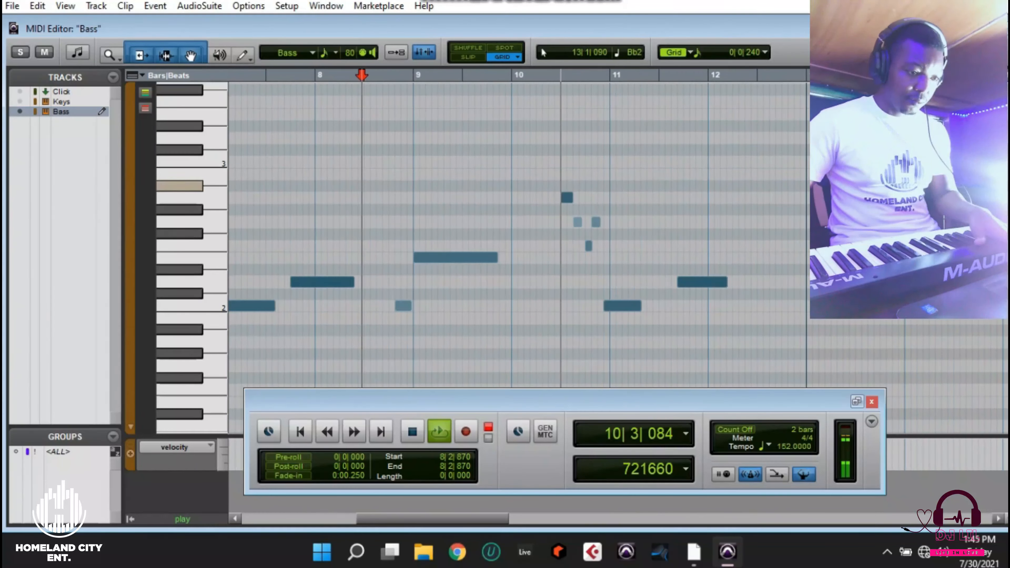
pyautogui.click(555, 176)
pyautogui.press('space')
pyautogui.moveTo(555, 175); pyautogui.dragTo(727, 349)
pyautogui.press('Delete')
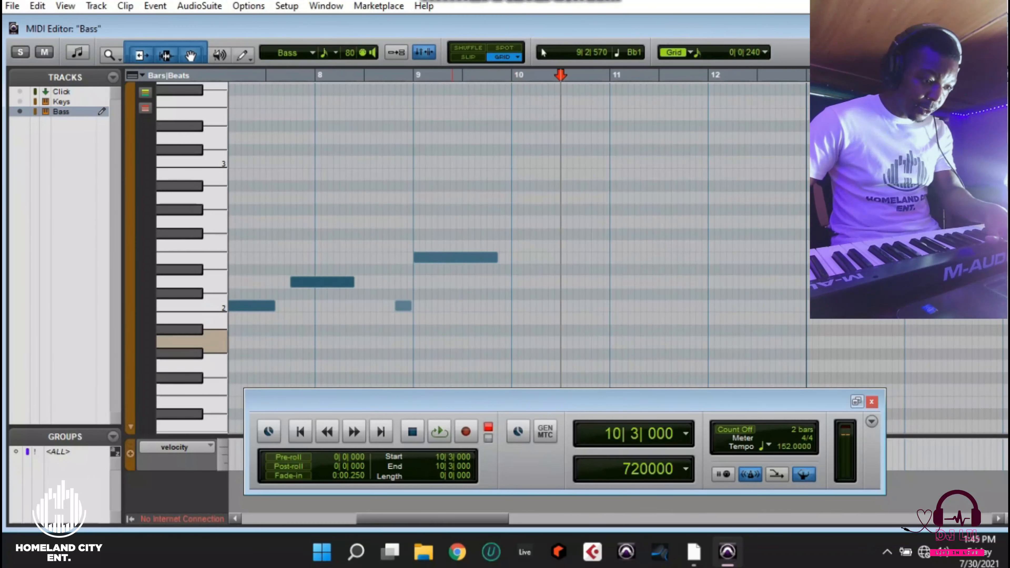
pyautogui.click(403, 306)
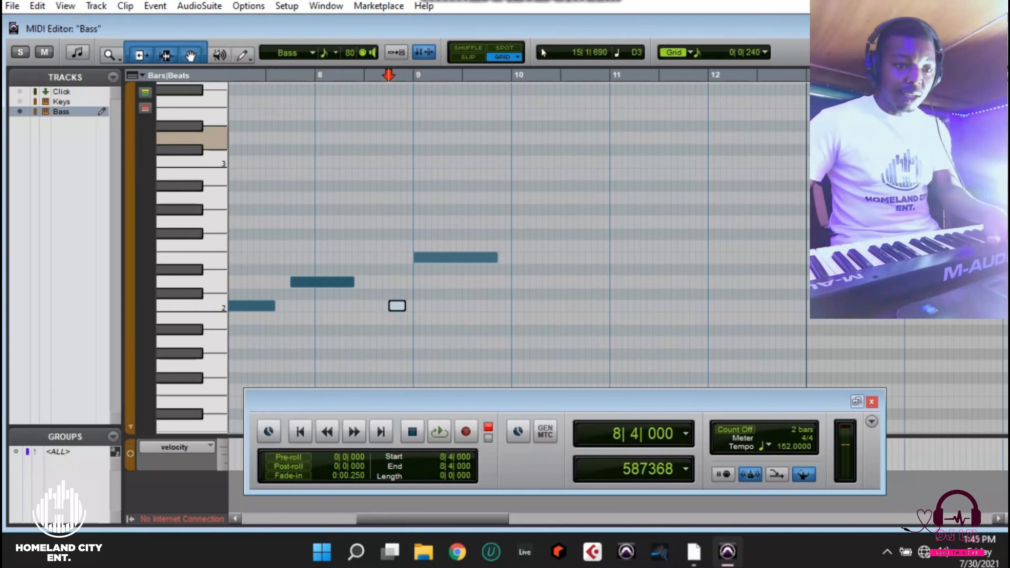
# Step: Trim the Bass clip to run from 3|1|000 to 11|1|000 and place a copy directly after it, ending at 19|1|000
pyautogui.click(1007, 28)
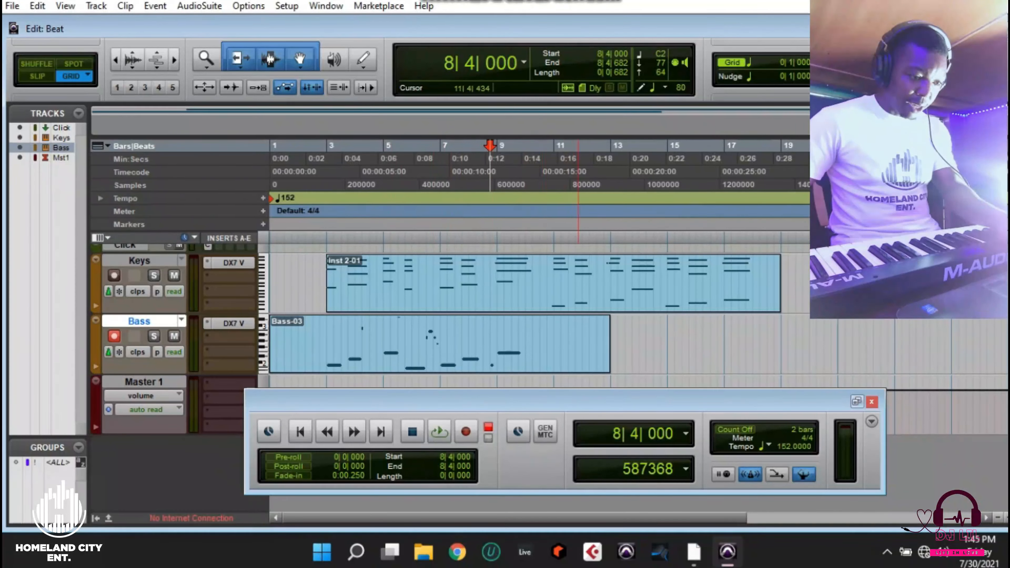
pyautogui.moveTo(608, 346); pyautogui.dragTo(553, 346)
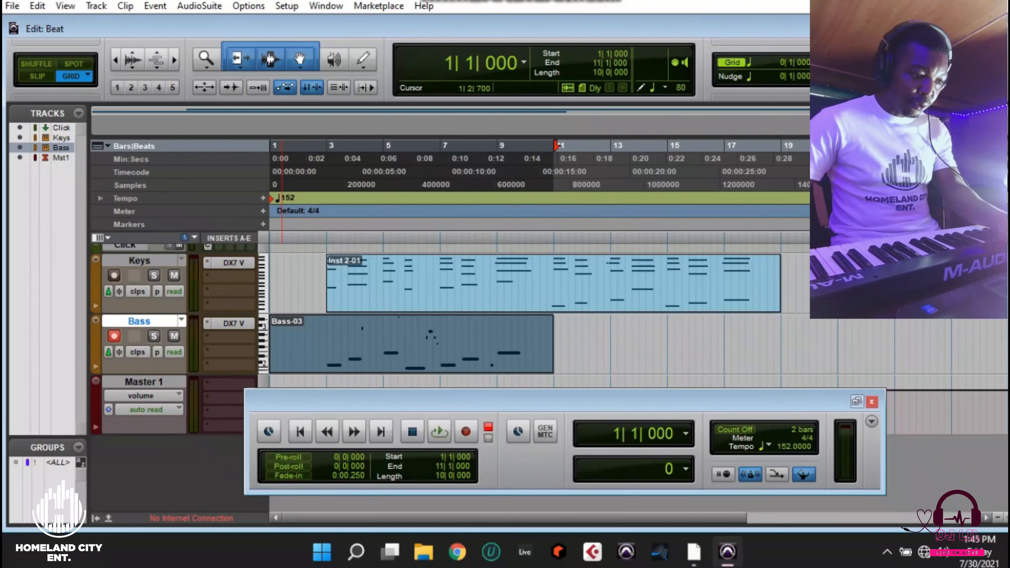
pyautogui.moveTo(272, 350); pyautogui.dragTo(335, 350)
pyautogui.click(336, 344)
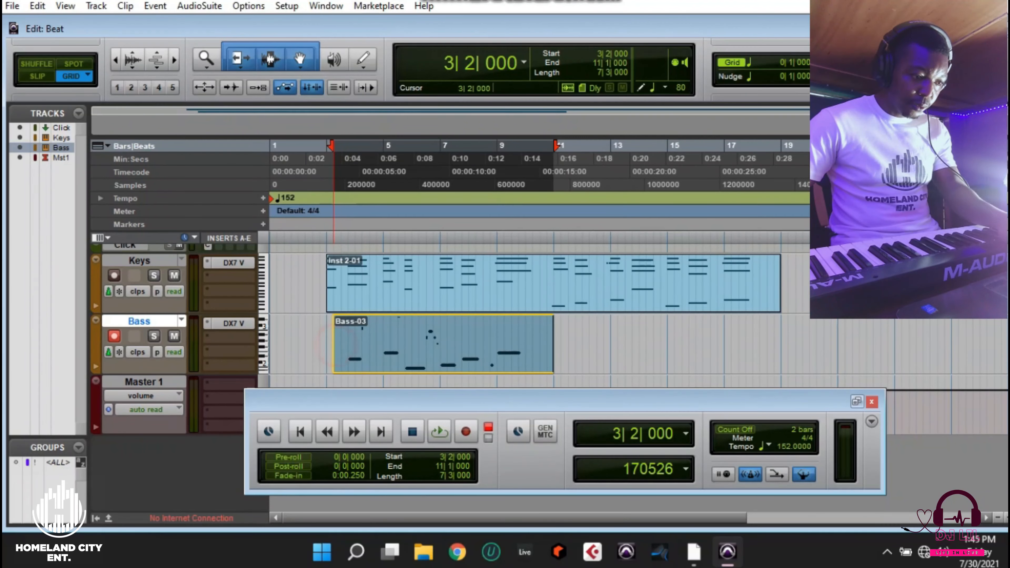
pyautogui.moveTo(335, 344); pyautogui.dragTo(373, 368)
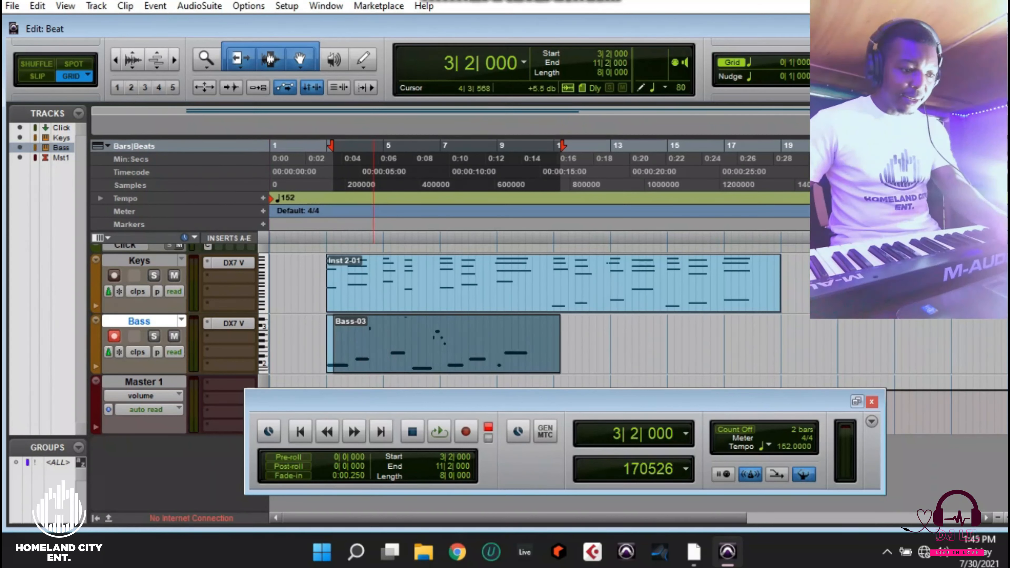
pyautogui.click(393, 362)
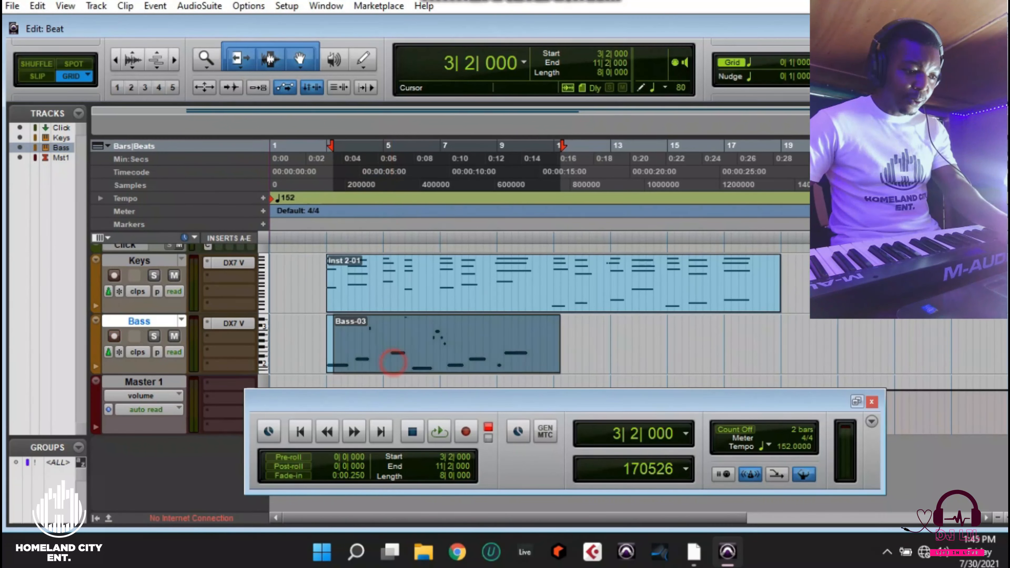
pyautogui.press('-')
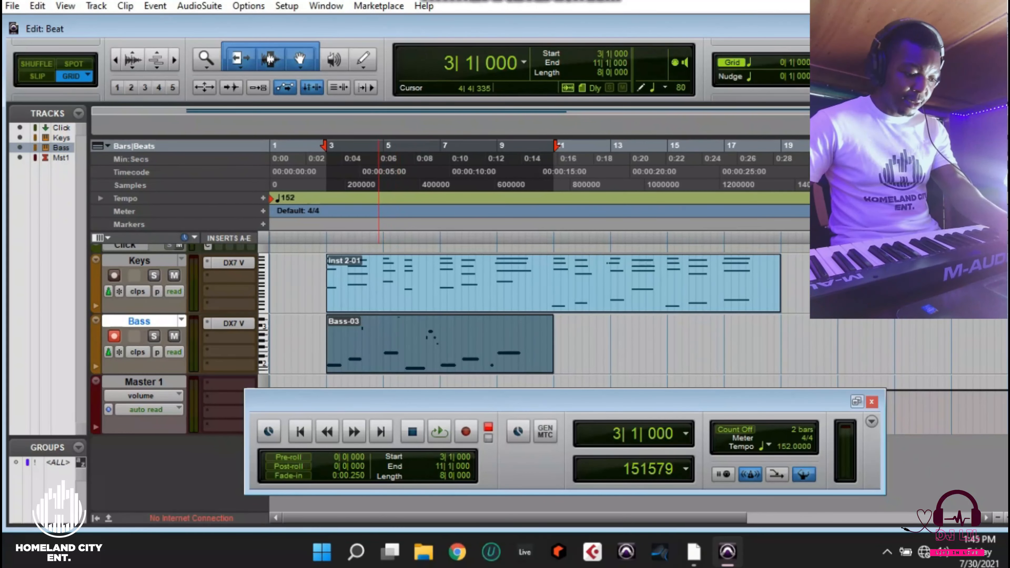
pyautogui.moveTo(370, 363); pyautogui.dragTo(595, 363)
pyautogui.click(453, 307)
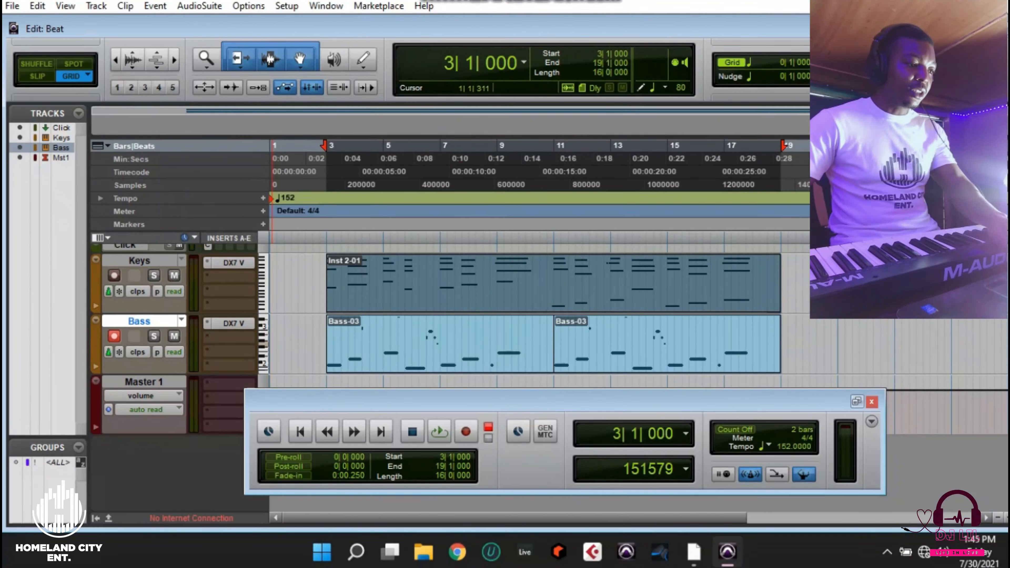
# Step: Create one new stereo instrument track with a tick-based timebase below the Bass track
pyautogui.click(96, 5)
pyautogui.click(110, 23)
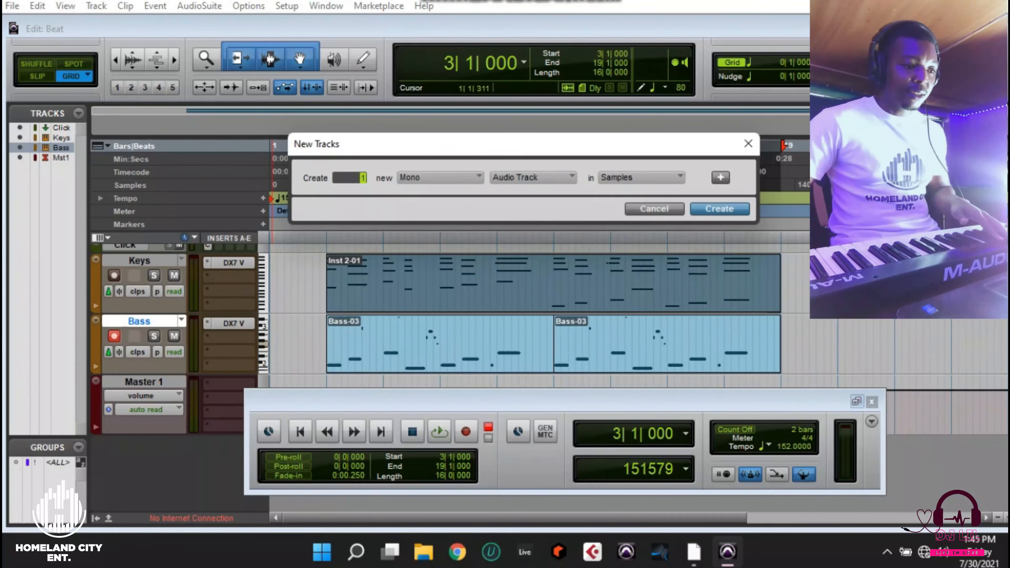
pyautogui.click(458, 173)
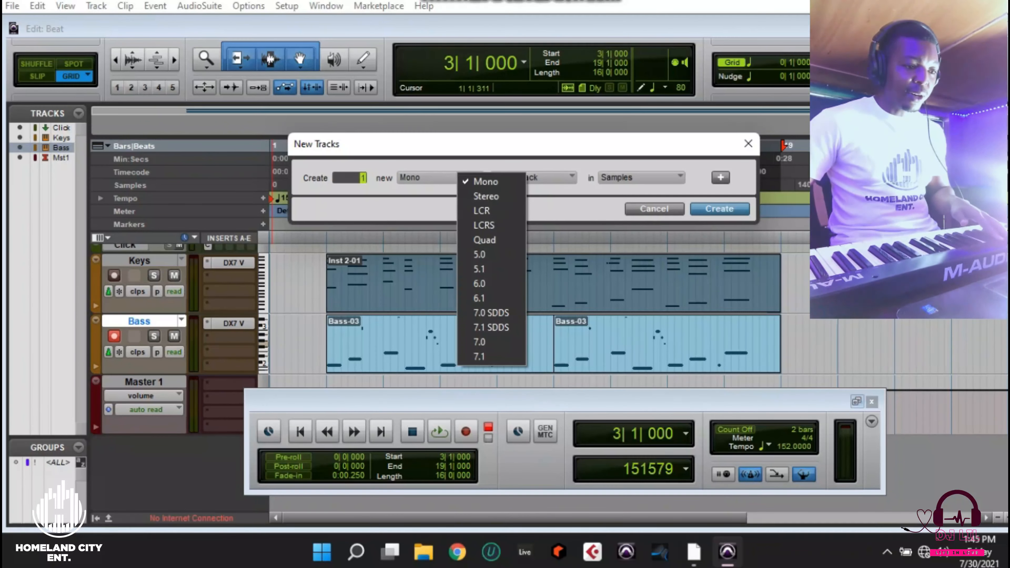
pyautogui.click(503, 197)
pyautogui.click(526, 177)
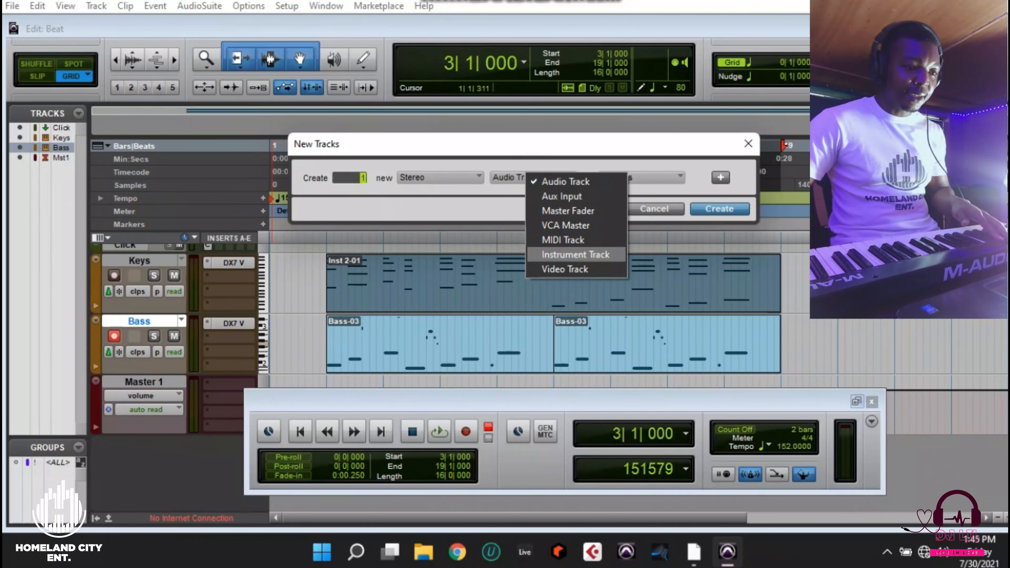
pyautogui.click(572, 253)
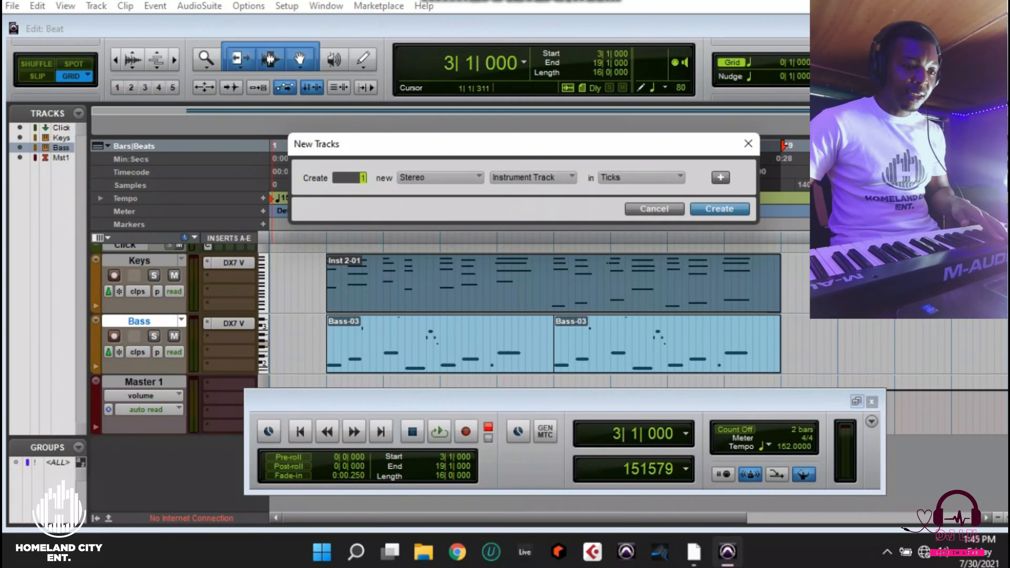
pyautogui.click(736, 208)
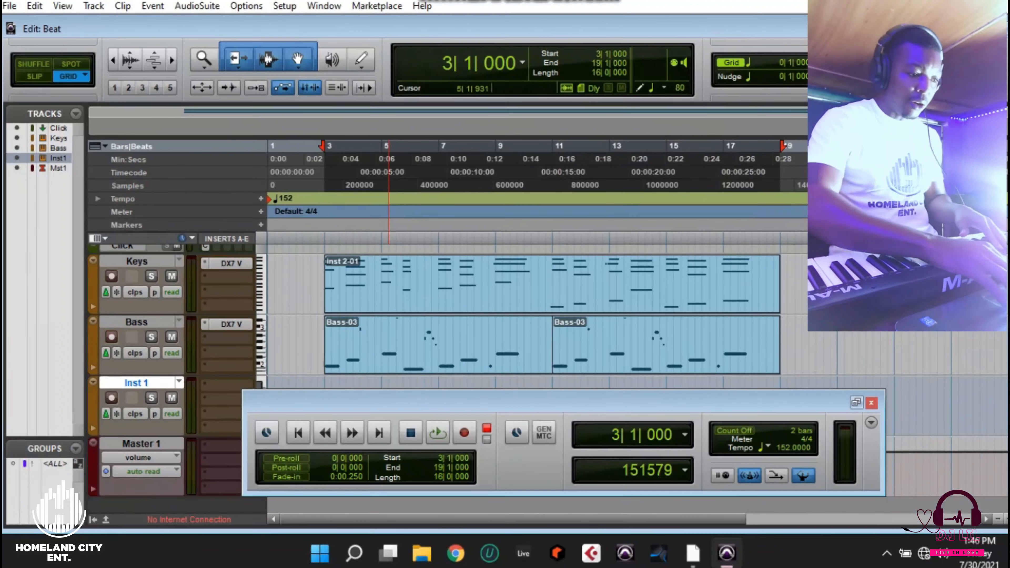
# Step: Insert the stereo Kontakt instrument on Inst 1, run it in demo mode, and load the Maybach Drums kit
pyautogui.click(215, 383)
pyautogui.moveTo(278, 409)
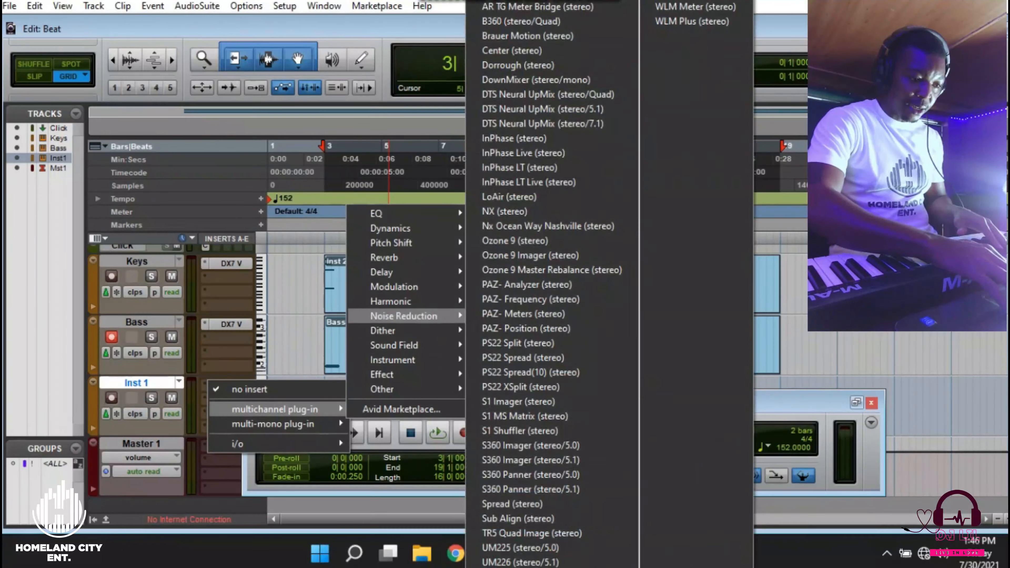
pyautogui.moveTo(393, 360)
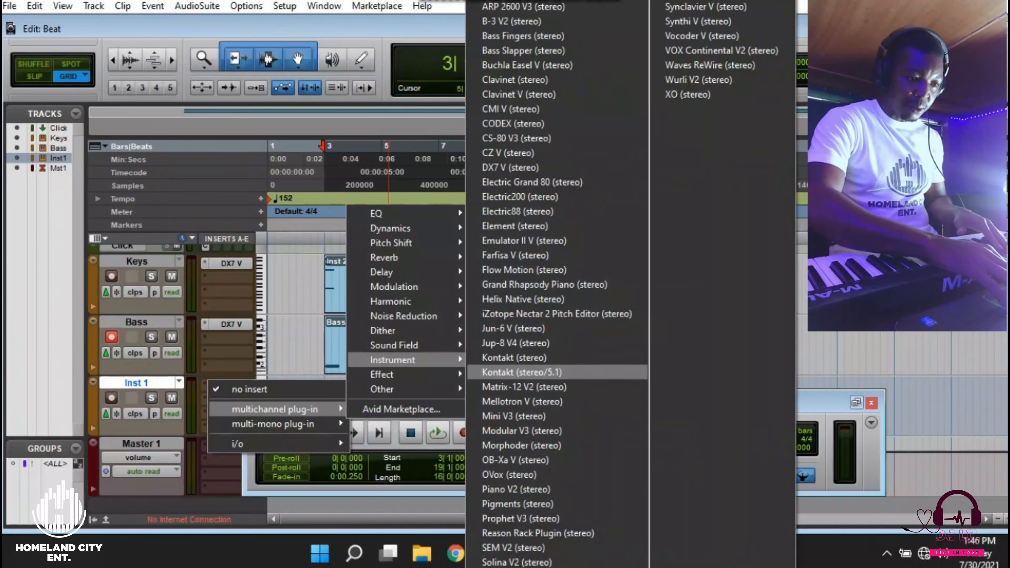
pyautogui.click(541, 359)
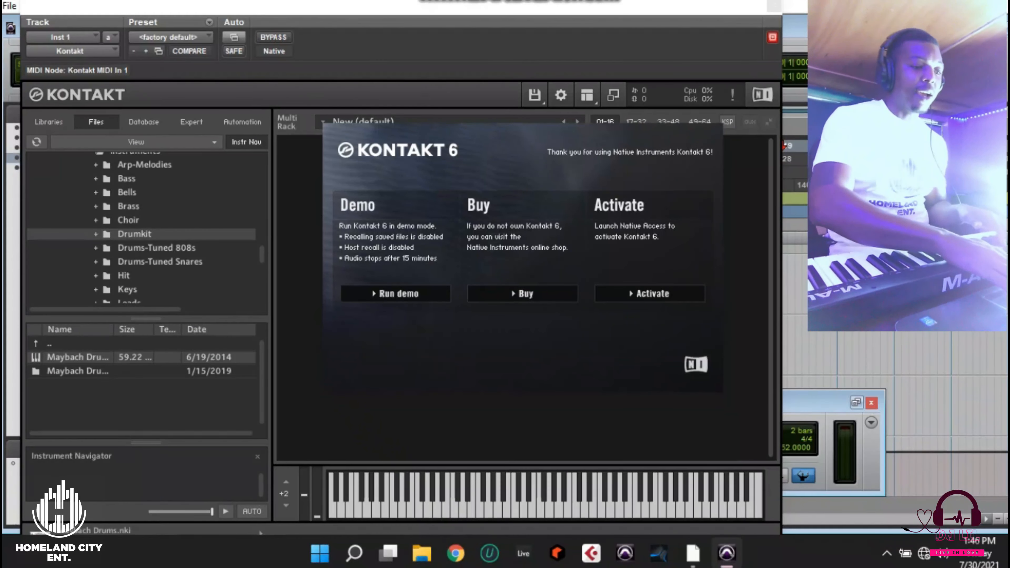
pyautogui.click(413, 297)
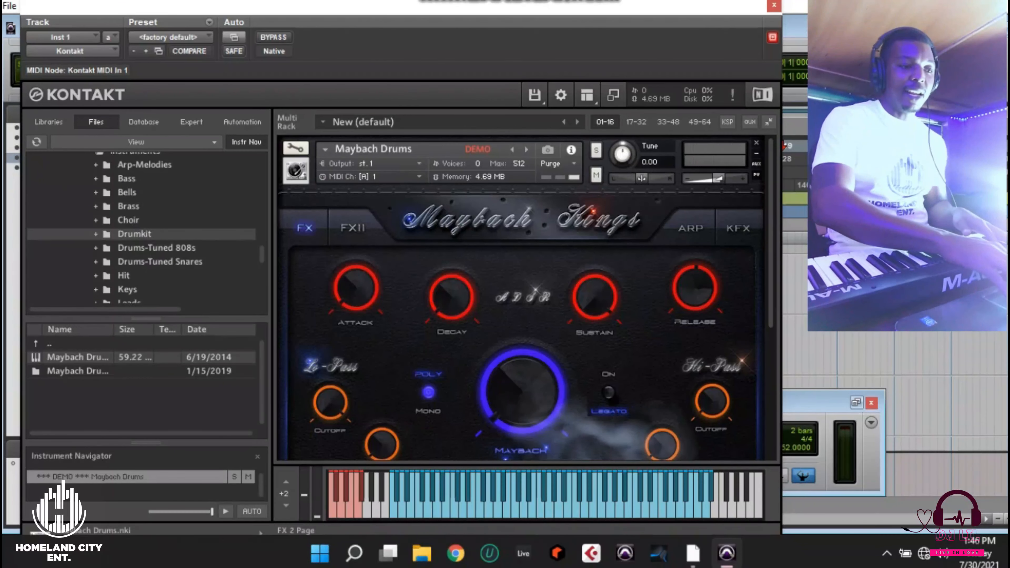
pyautogui.click(774, 5)
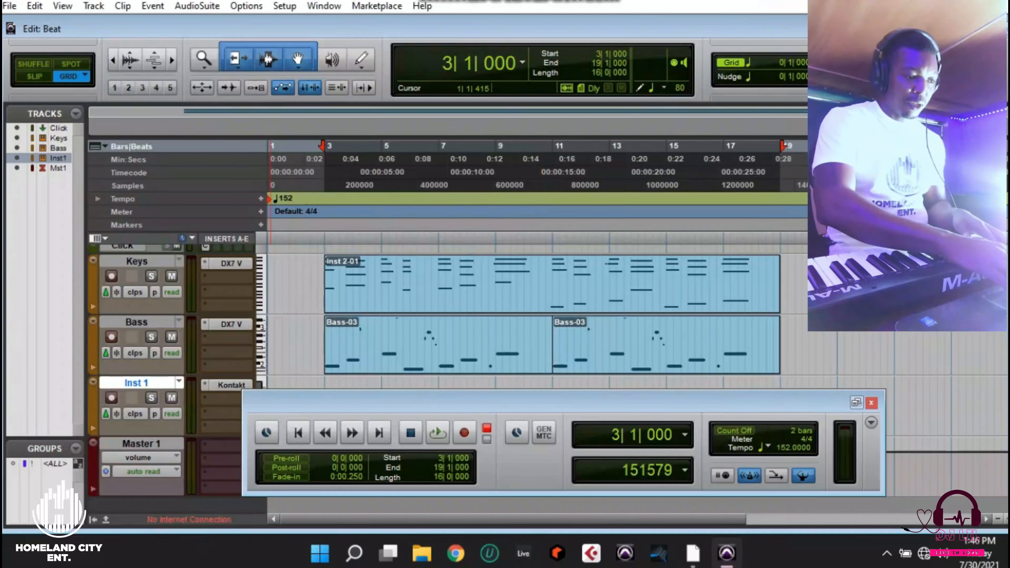
# Step: Record-enable Inst 1 and play the arrangement from 3|1|000 to rehearse the drum part, stopping around bar 17
pyautogui.click(114, 397)
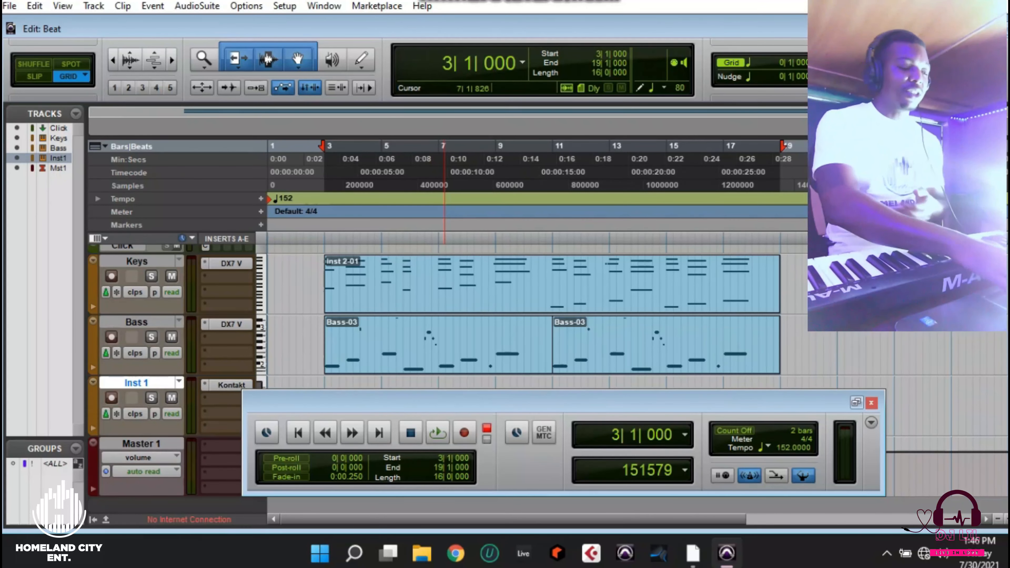
pyautogui.press('space')
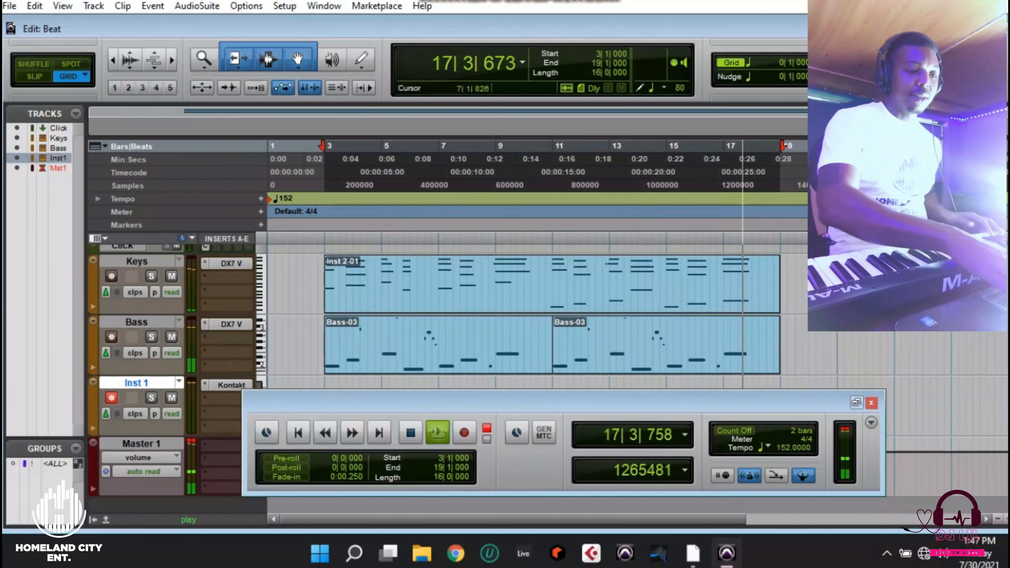
pyautogui.press('space')
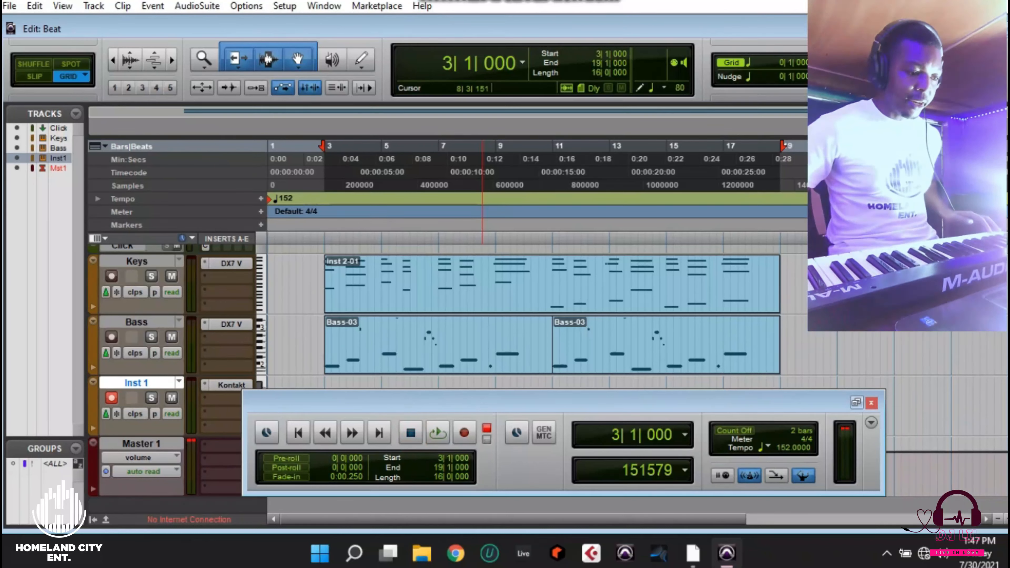
# Step: Record the drum part on Inst 1 from 1|1|000 and stop around bar 19
pyautogui.click(303, 423)
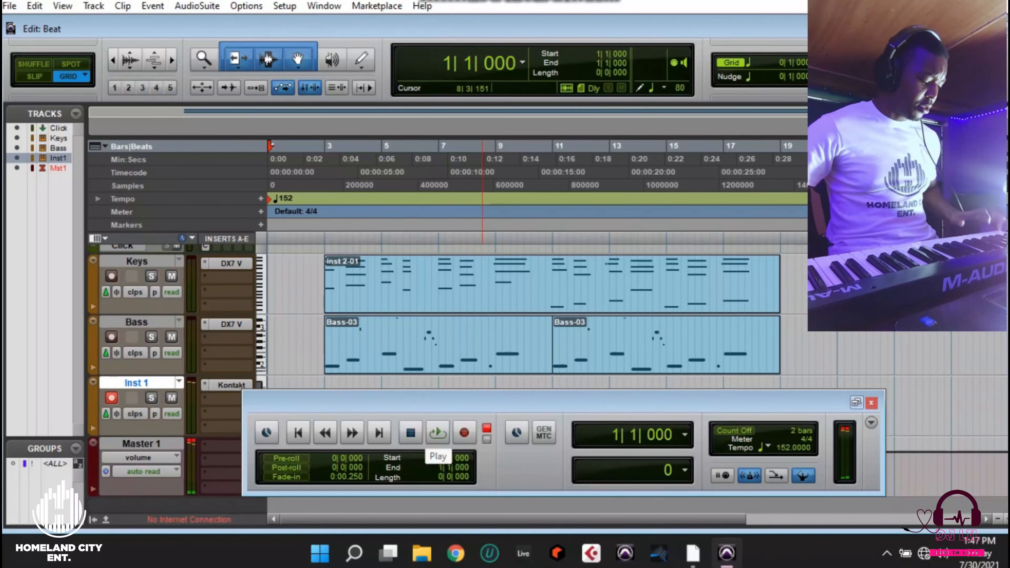
pyautogui.hotkey('shift', 'r')
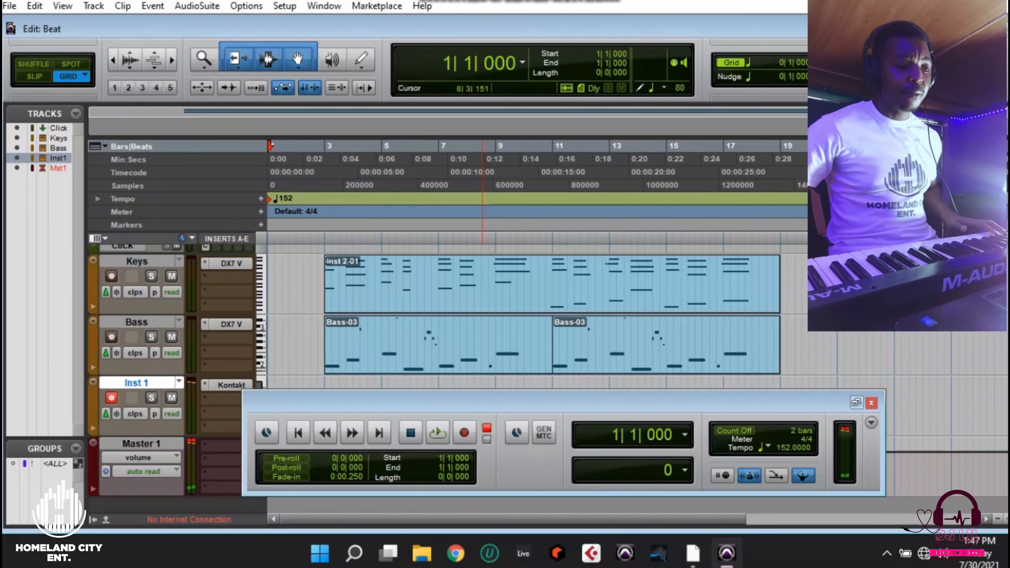
pyautogui.click(412, 429)
pyautogui.click(464, 432)
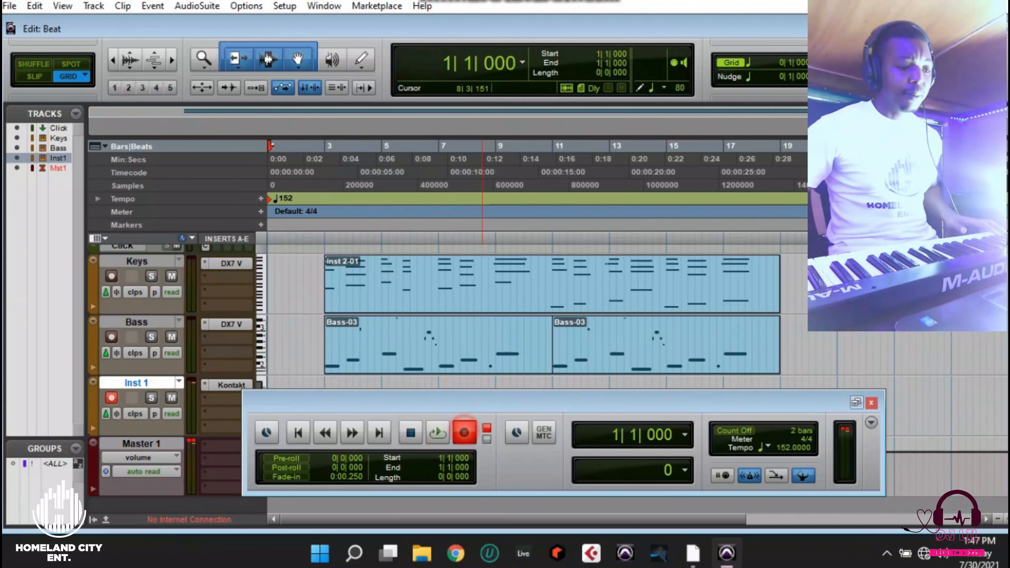
pyautogui.click(439, 434)
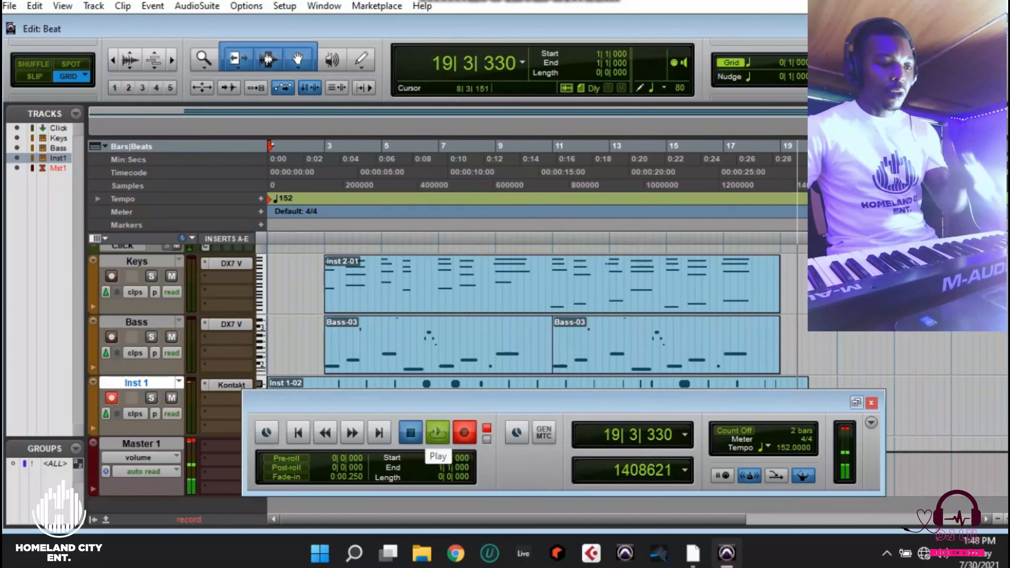
pyautogui.press('space')
# Step: Open the recorded drum clip in the MIDI Editor and quantize its note starts to a 1/16 note grid, preserving durations
pyautogui.moveTo(452, 404); pyautogui.dragTo(456, 209)
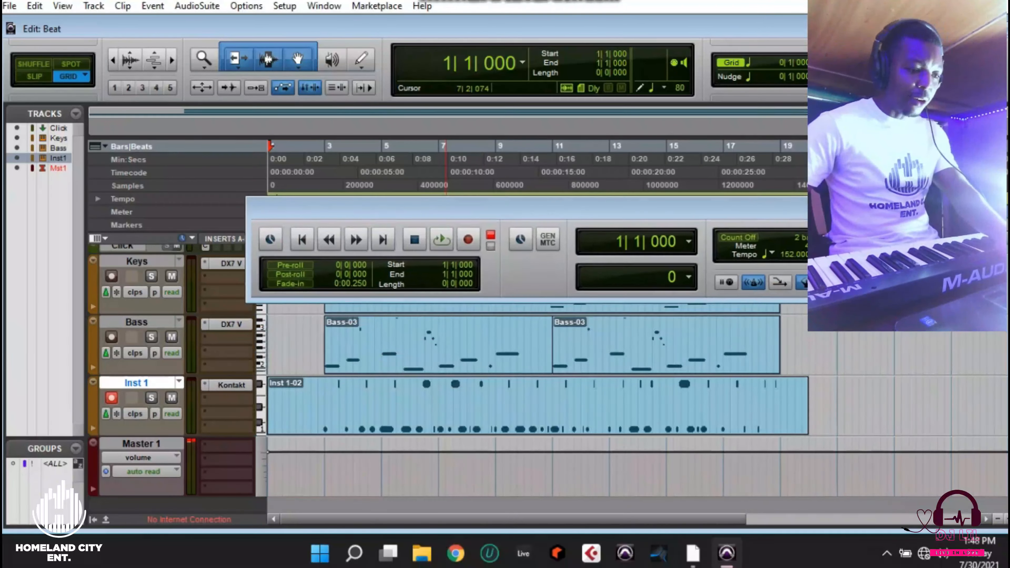
pyautogui.doubleClick(500, 415)
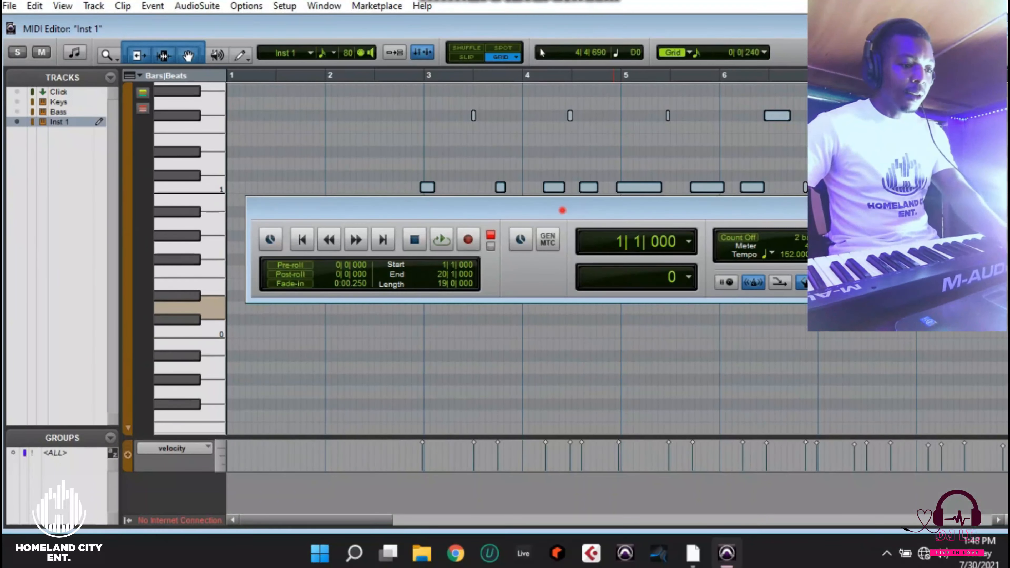
pyautogui.moveTo(562, 210); pyautogui.dragTo(552, 302)
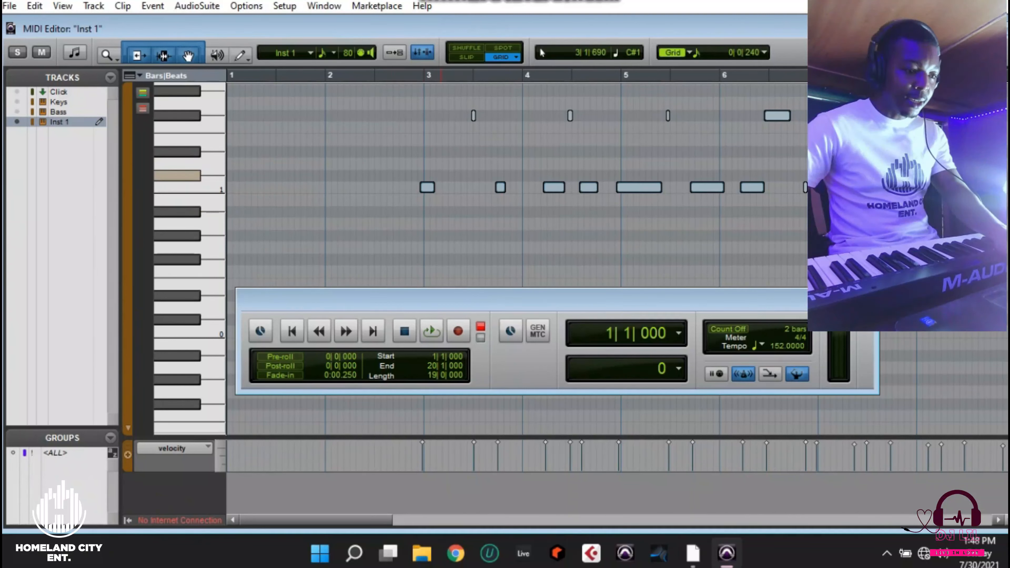
pyautogui.rightClick(423, 187)
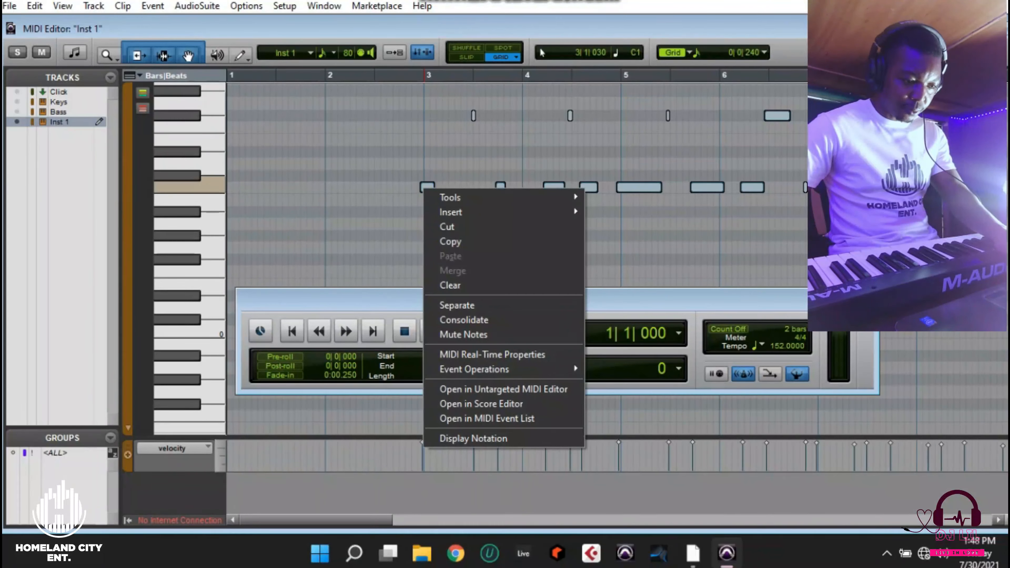
pyautogui.moveTo(477, 369)
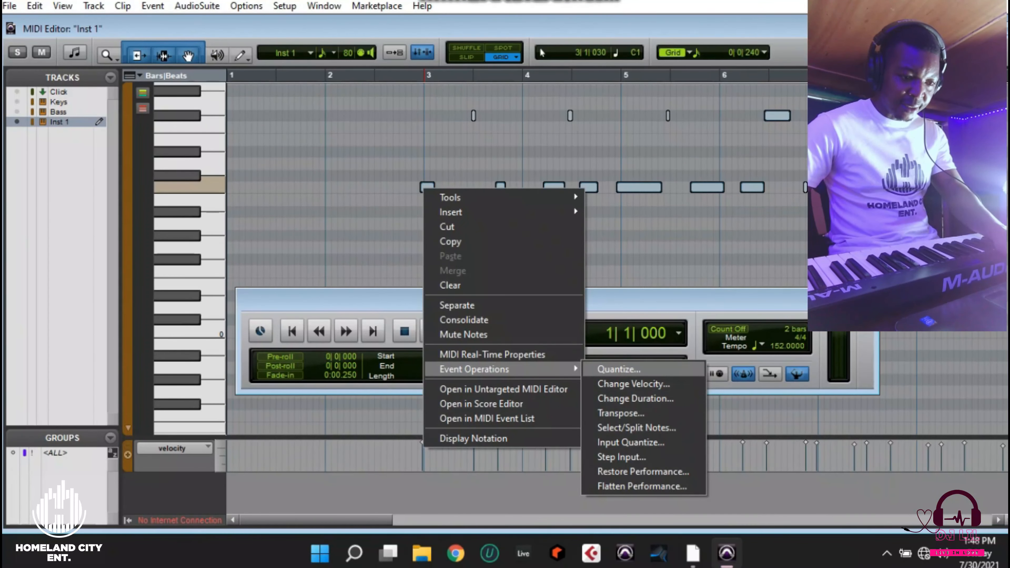
pyautogui.click(620, 370)
pyautogui.click(577, 453)
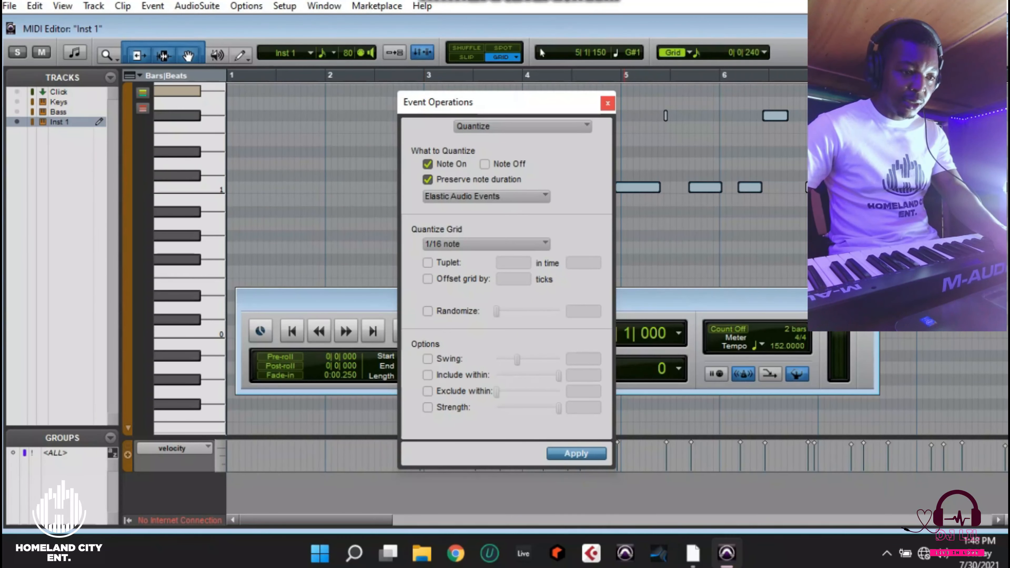
pyautogui.click(607, 103)
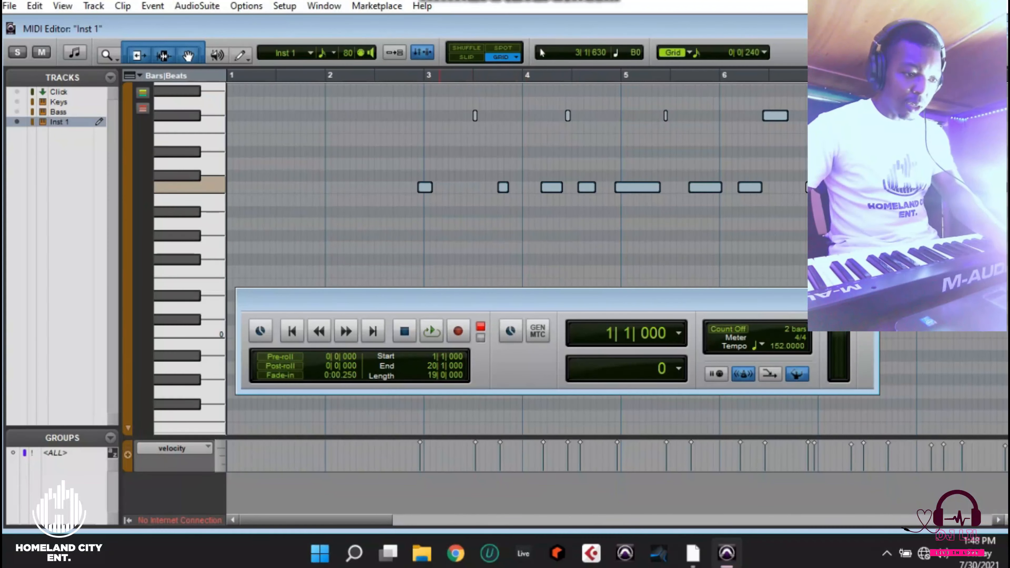
# Step: Shift all the drum notes so the first one starts at 3|1|000, and play the result from 6|4|480 to about bar 11
pyautogui.click(427, 190)
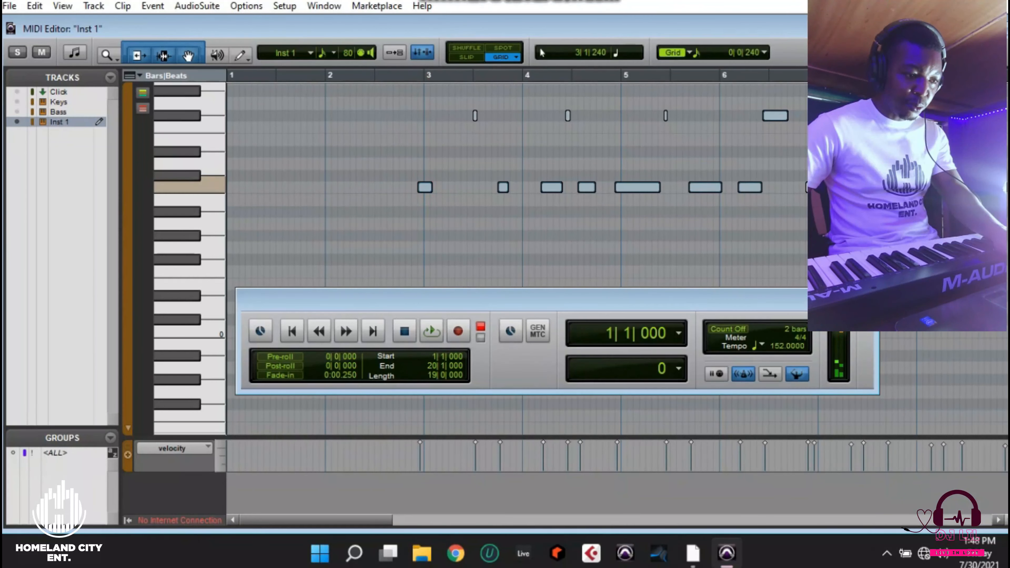
pyautogui.moveTo(428, 189); pyautogui.dragTo(434, 189)
pyautogui.click(423, 162)
pyautogui.press('space')
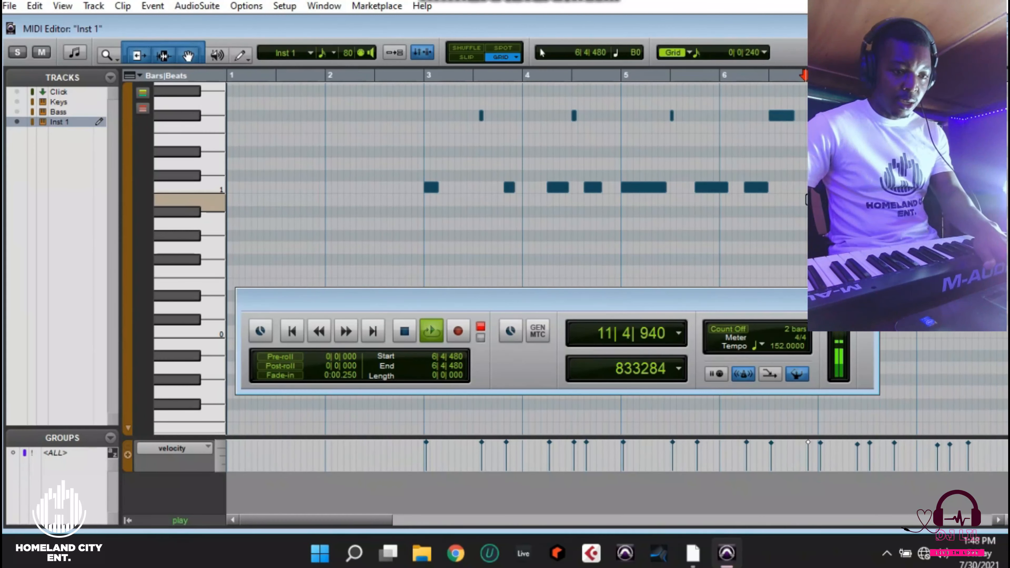
pyautogui.press('space')
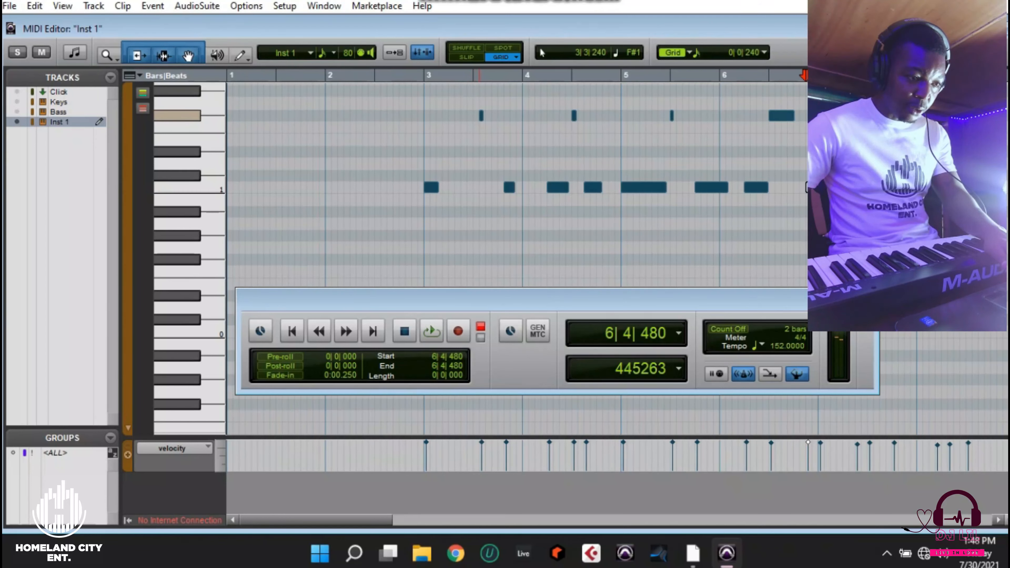
# Step: Move the first short F#1 drum note in bar 3 so that it starts at 3|3|000
pyautogui.click(481, 115)
pyautogui.moveTo(480, 116); pyautogui.dragTo(475, 116)
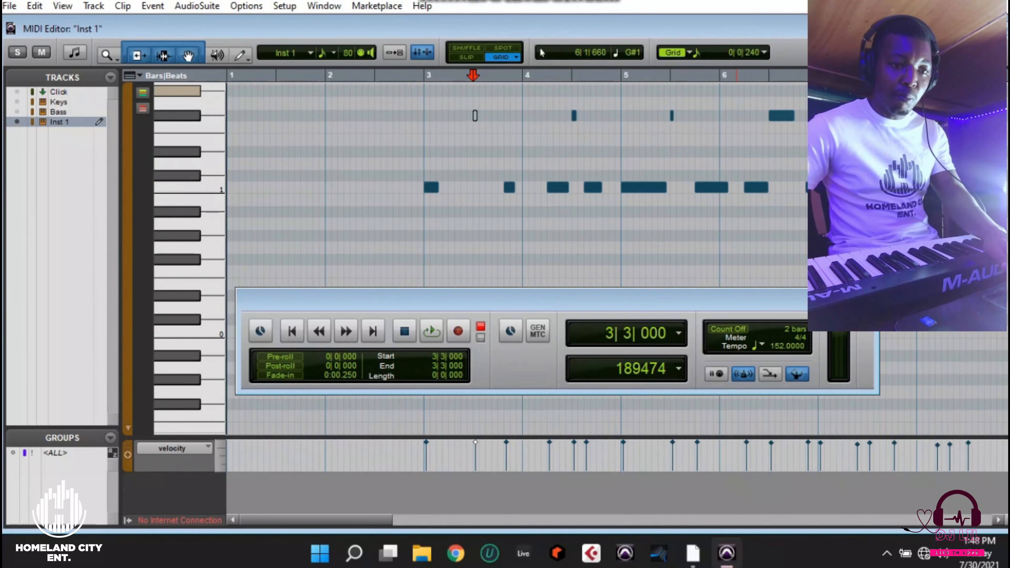
# Step: Close the MIDI Editor, trim the Inst 1 drum clip to 3|1|000–7|1|000, and repeat it up to bar 19
pyautogui.hotkey('ctrl', 'w')
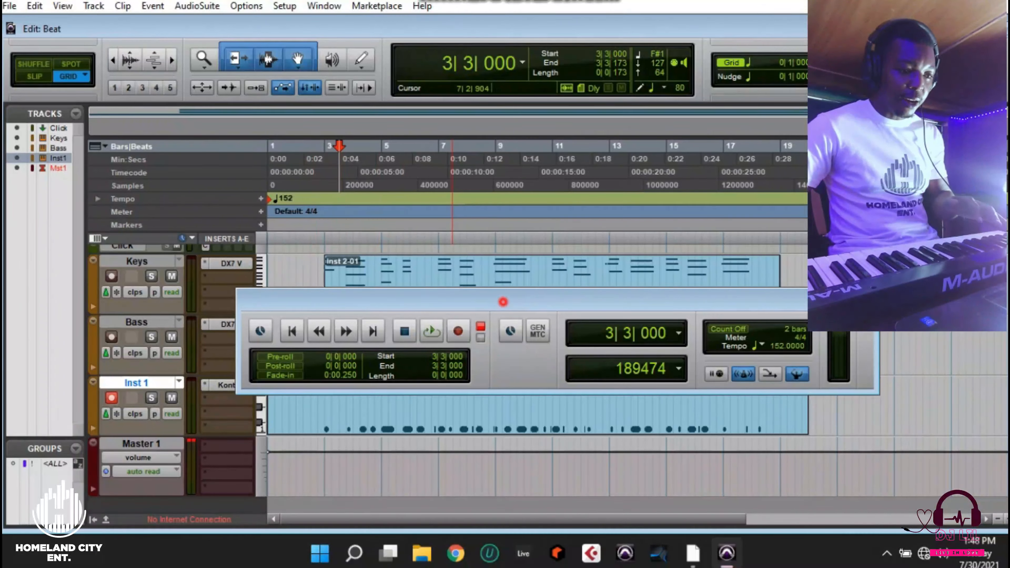
pyautogui.moveTo(503, 302); pyautogui.dragTo(488, 225)
pyautogui.click(560, 404)
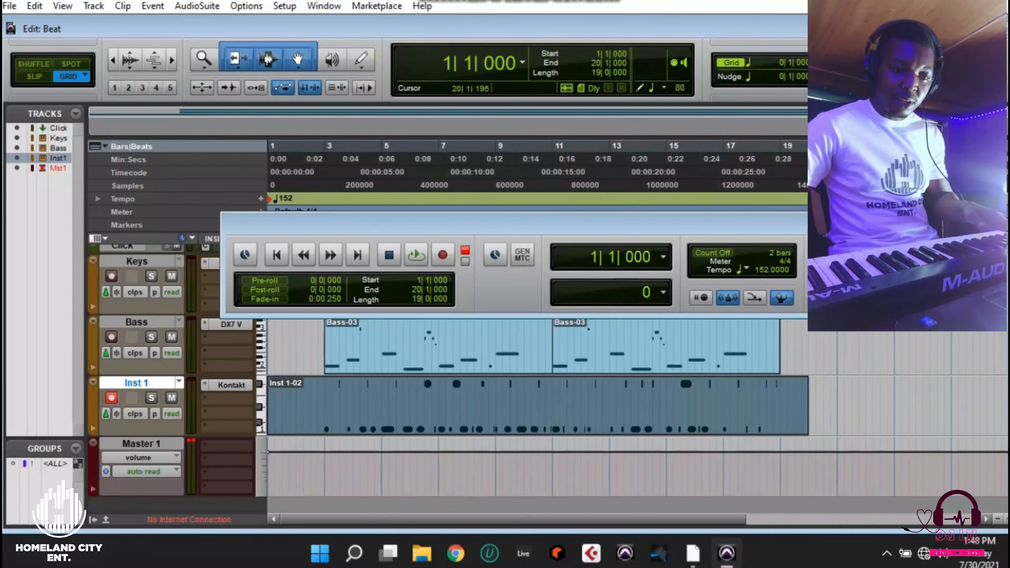
pyautogui.click(809, 402)
pyautogui.moveTo(805, 402); pyautogui.dragTo(437, 403)
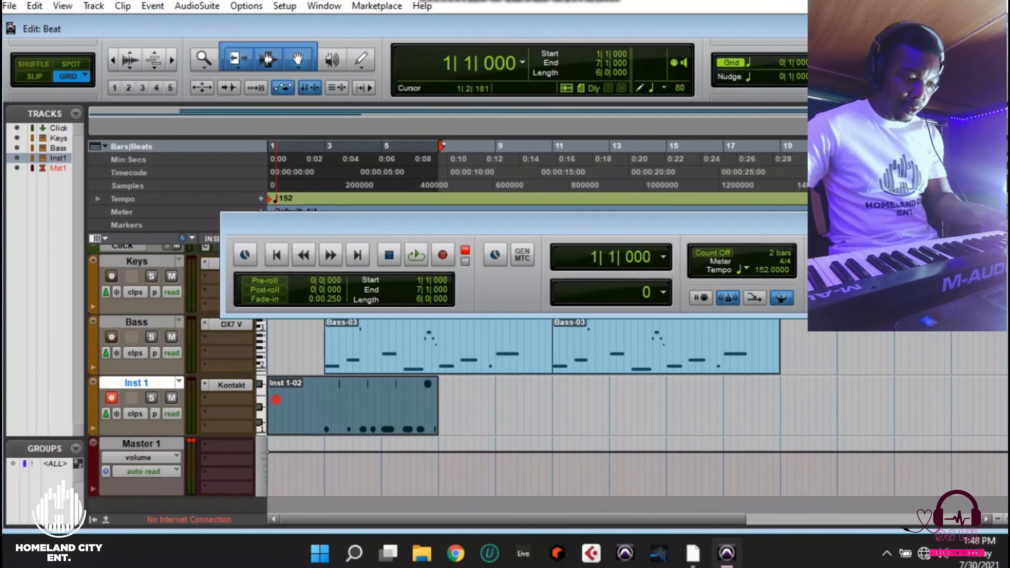
pyautogui.moveTo(276, 400); pyautogui.dragTo(687, 414)
pyautogui.hotkey('ctrl', 'z')
# Step: Select the bass and drum clips from 3|1|000 to 19|1|000 and play them to about bar 7
pyautogui.click(612, 358)
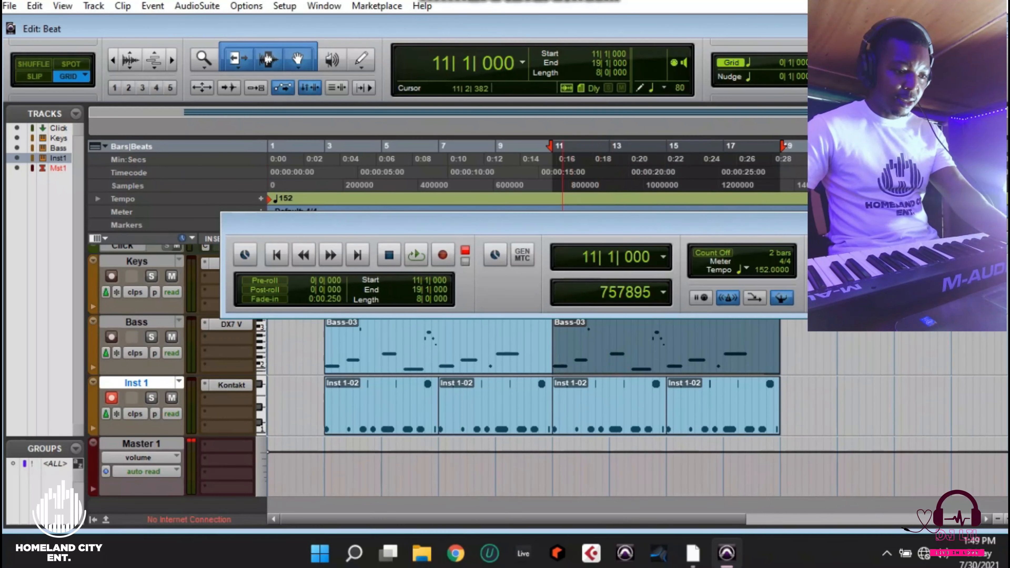
pyautogui.click(510, 354)
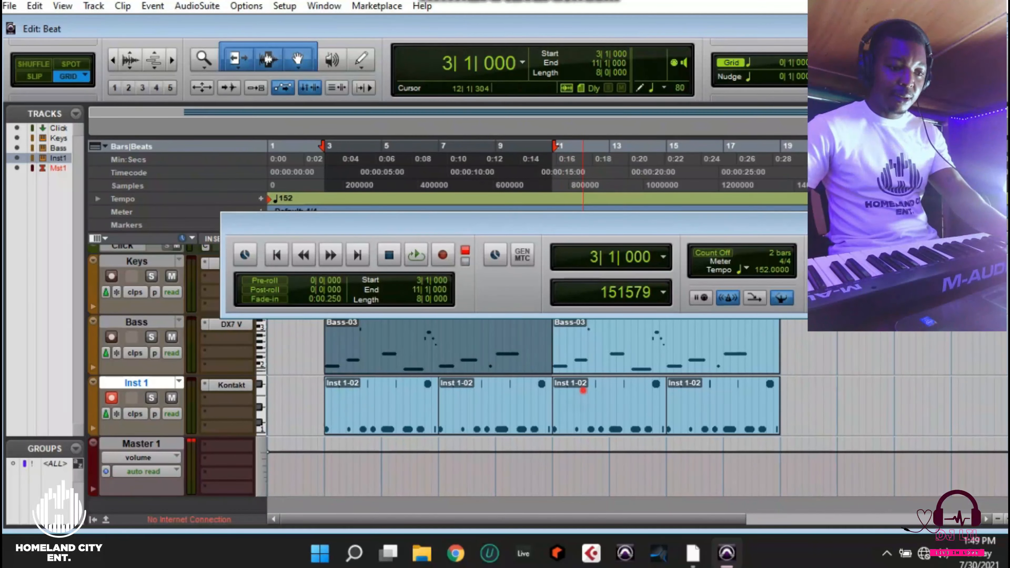
pyautogui.keyDown('shift'); pyautogui.click(583, 390); pyautogui.keyUp('shift')
pyautogui.keyDown('shift'); pyautogui.click(583, 364); pyautogui.keyUp('shift')
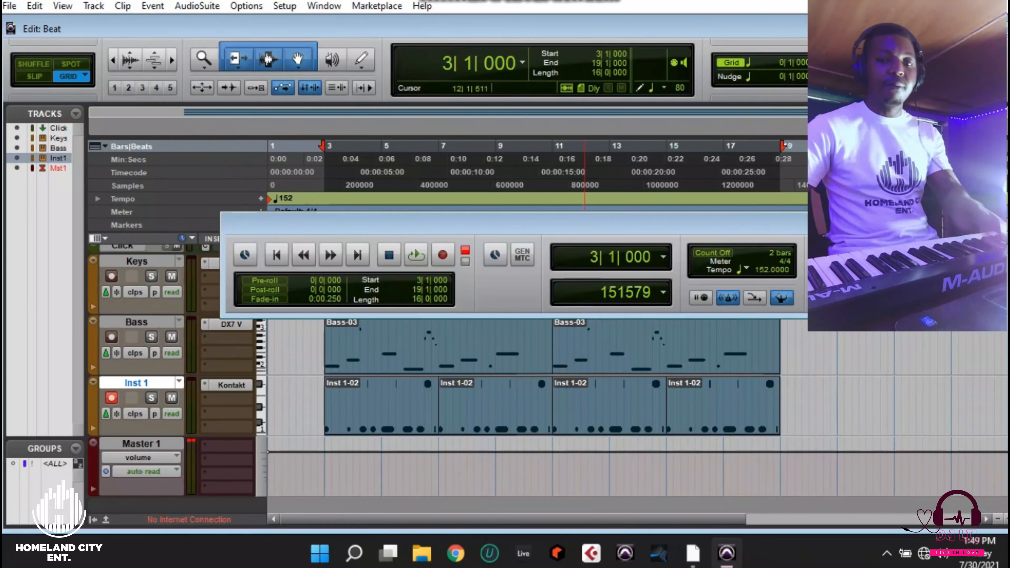
pyautogui.press('space')
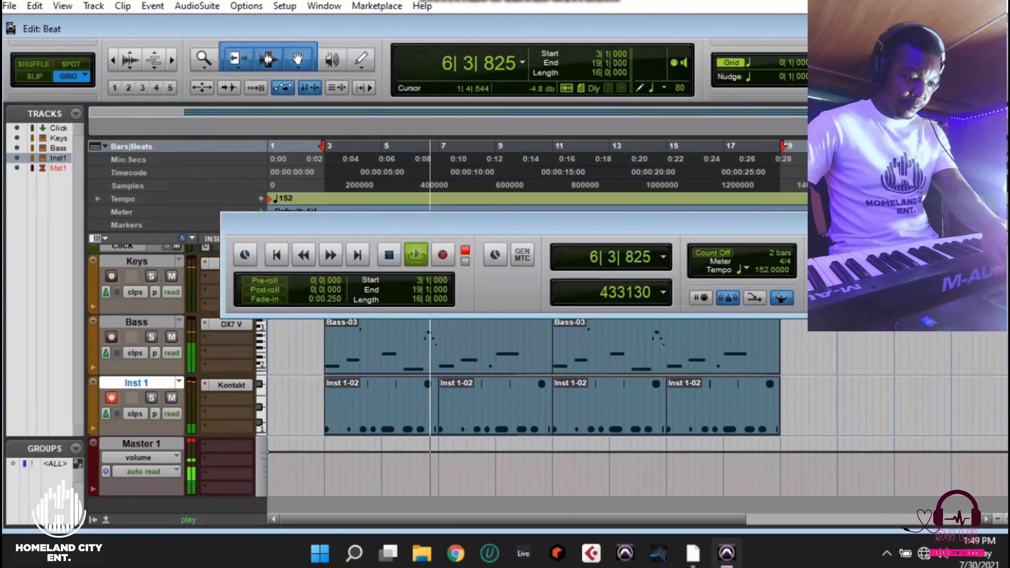
pyautogui.press('space')
# Step: Open the first drum clip on Inst 1 in the MIDI Editor, hide the Transport window, and deselect the notes
pyautogui.click(293, 413)
pyautogui.click(342, 408)
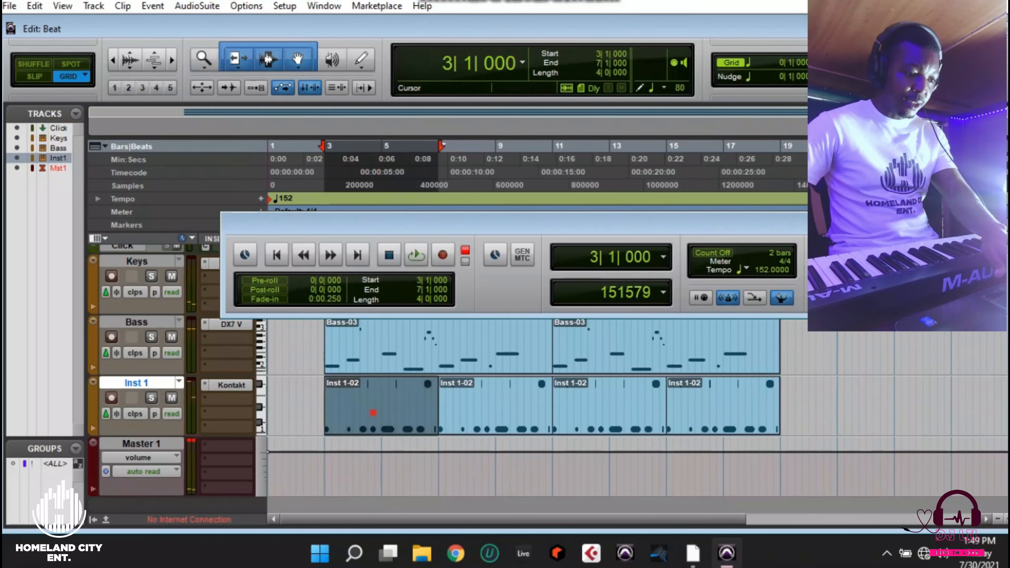
pyautogui.doubleClick(372, 418)
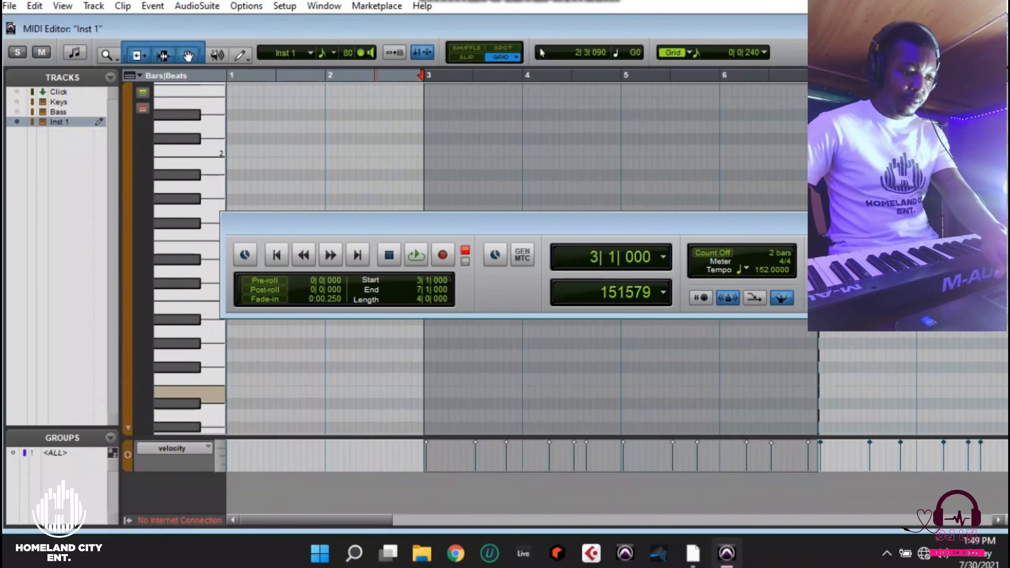
pyautogui.click(573, 234)
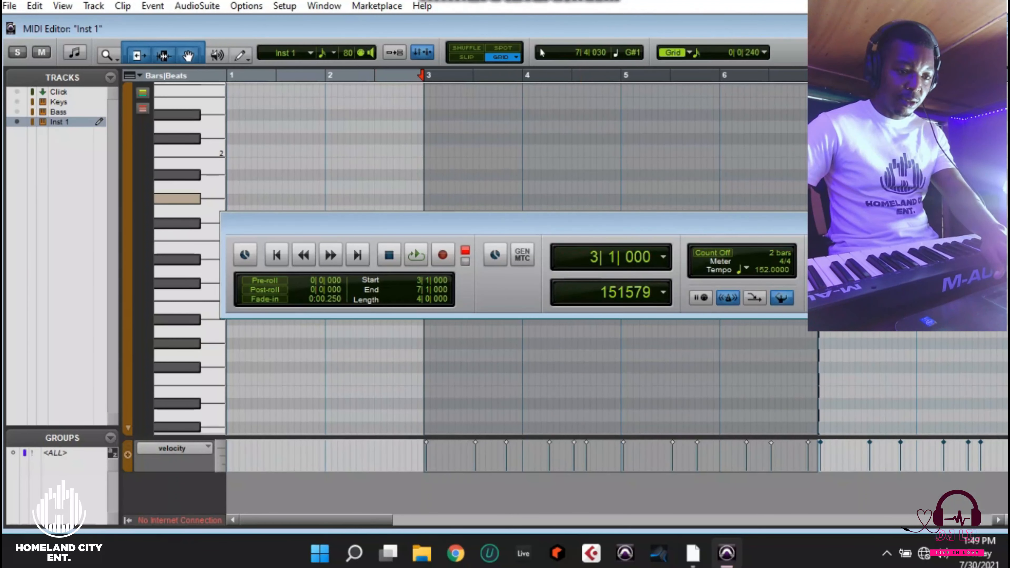
pyautogui.click(866, 223)
pyautogui.click(478, 321)
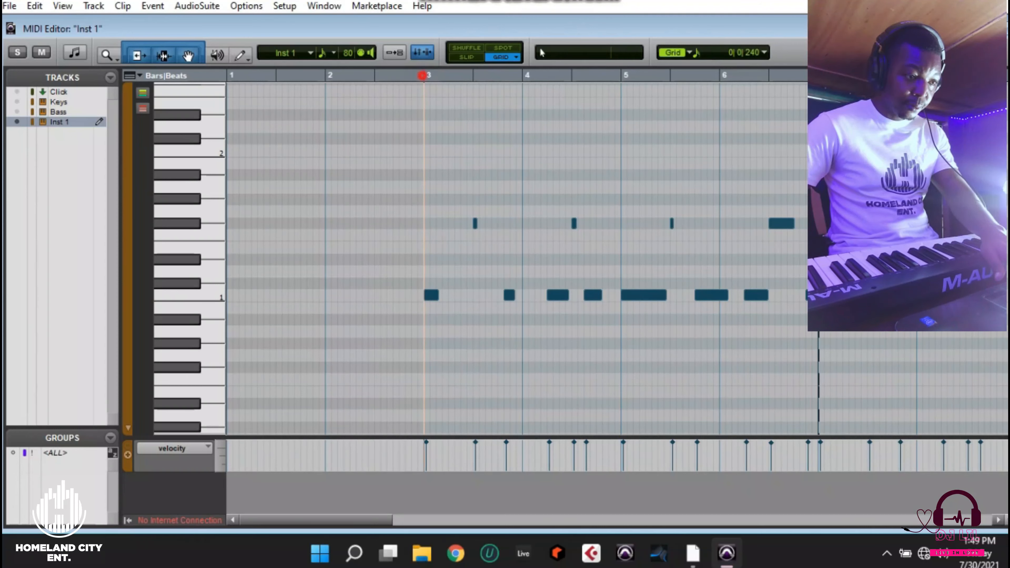
# Step: Move the second C1 drum note in bar 3 so that it starts at 3|4|000, play the pattern, and close the MIDI Editor
pyautogui.press('space')
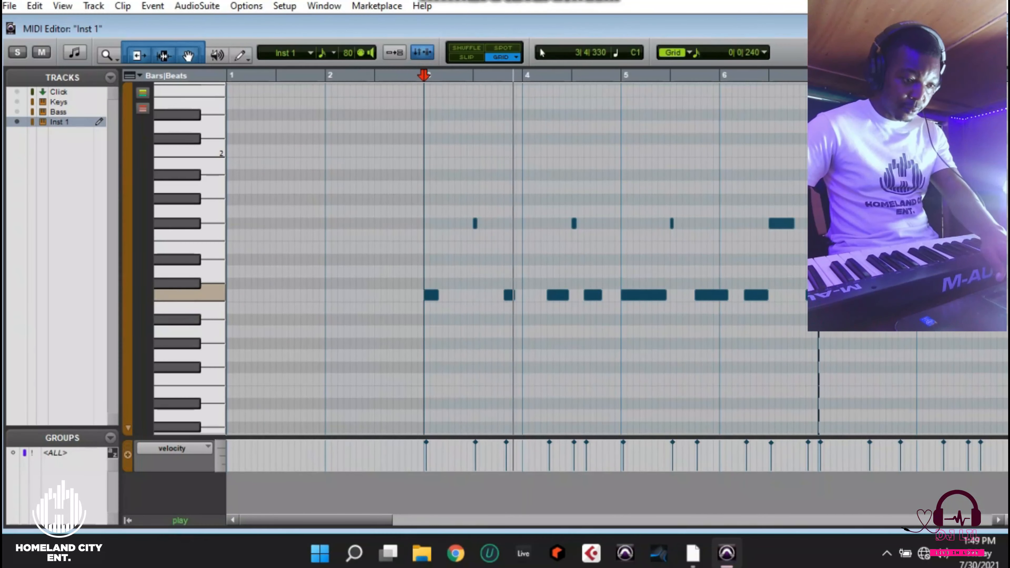
pyautogui.press('space')
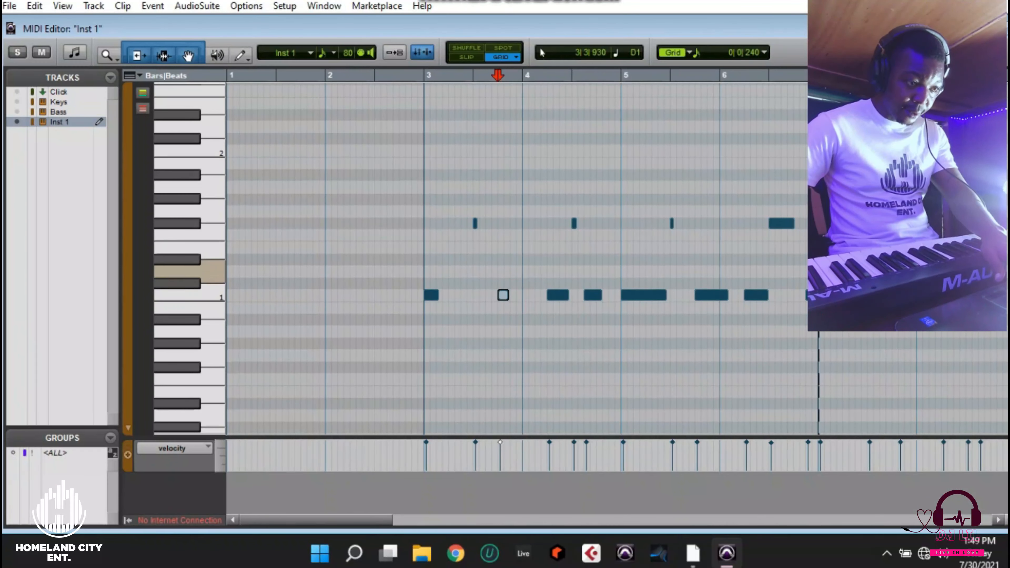
pyautogui.click(418, 76)
pyautogui.press('space')
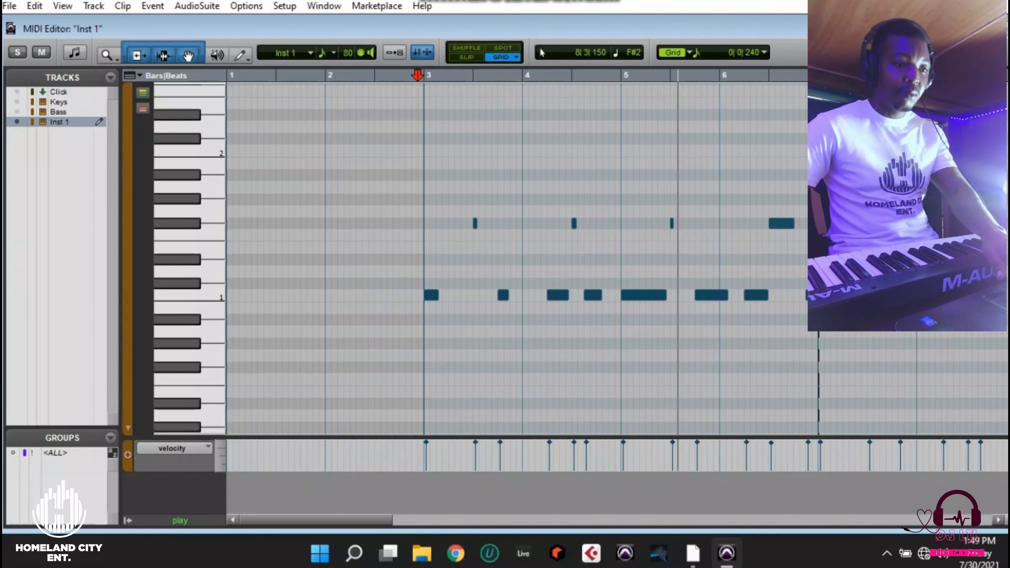
pyautogui.click(996, 28)
# Step: Replace the three drum clips between bars 7 and 19 on Inst 1 with copies of the corrected first clip
pyautogui.click(495, 416)
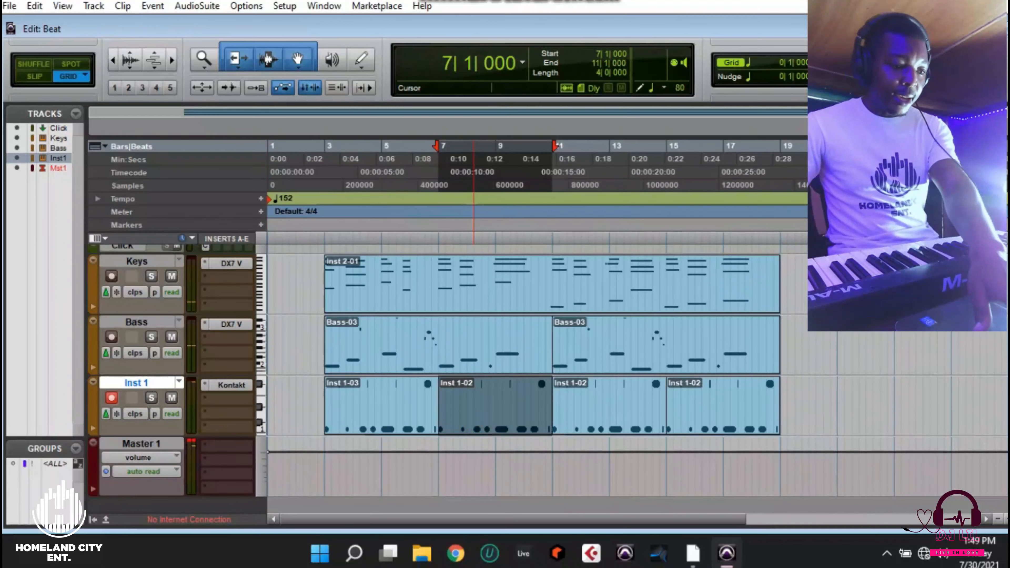
pyautogui.press('Delete')
pyautogui.click(603, 417)
pyautogui.press('Delete')
pyautogui.click(691, 415)
pyautogui.press('Delete')
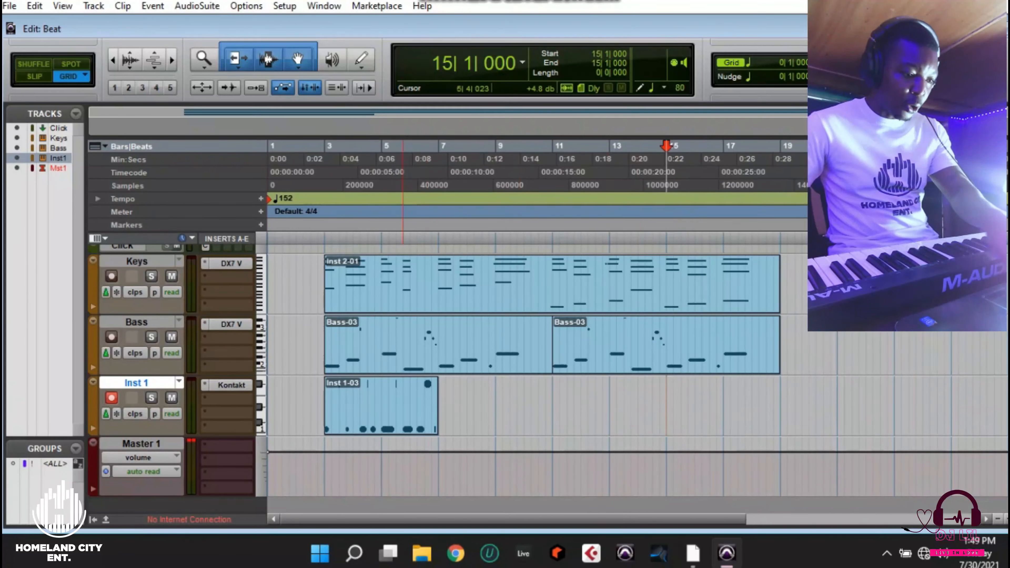
pyautogui.click(388, 429)
pyautogui.moveTo(381, 404); pyautogui.dragTo(718, 408)
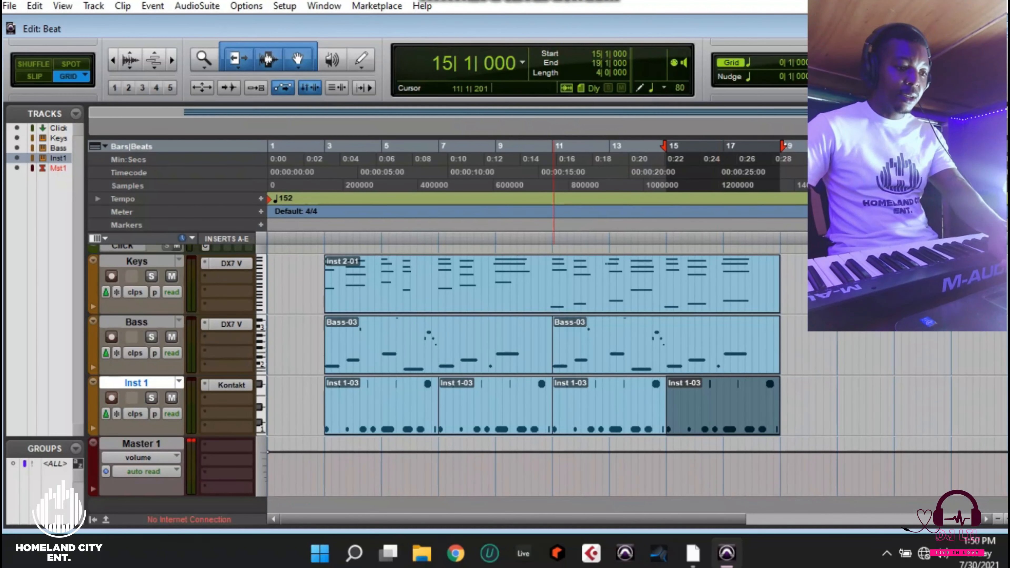
# Step: Play the arrangement from 3|1|000, show the Transport window during playback, and stop
pyautogui.click(613, 295)
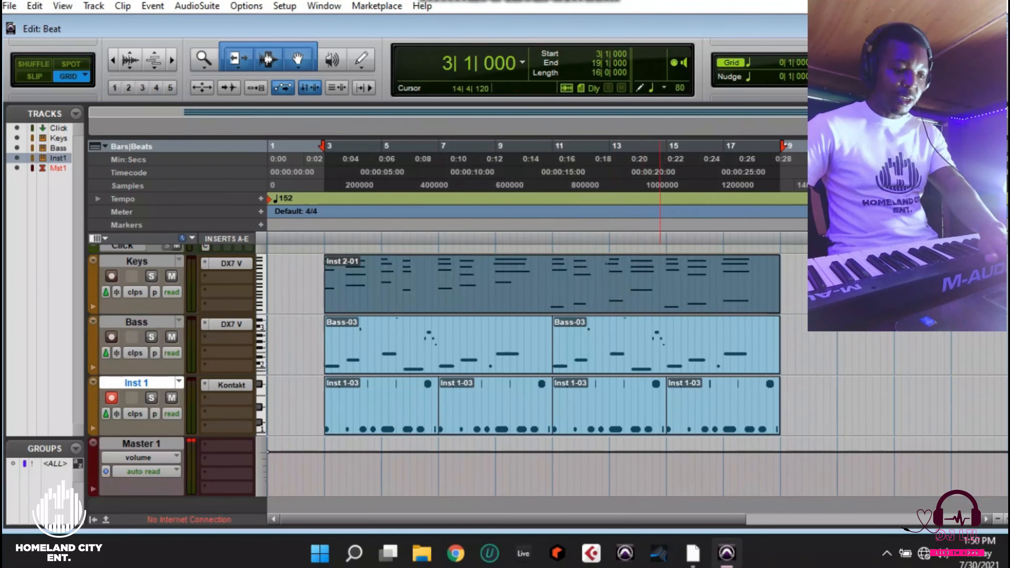
pyautogui.press('space')
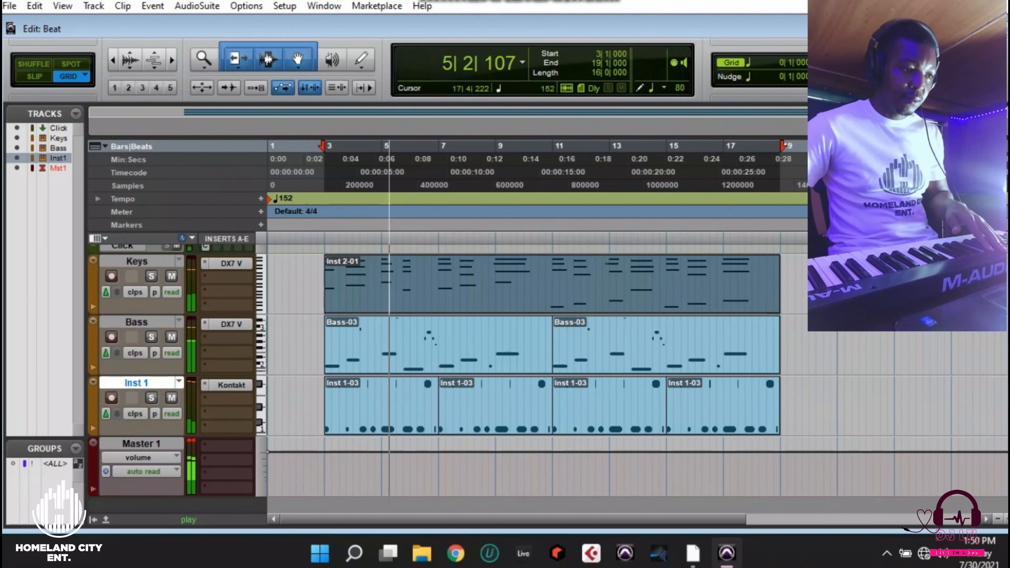
pyautogui.click(284, 5)
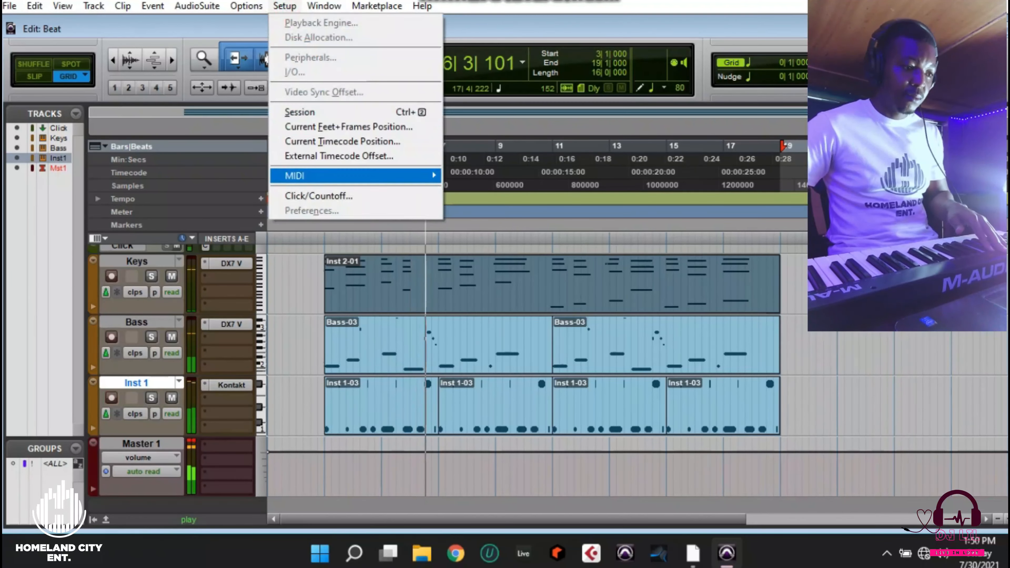
pyautogui.click(285, 5)
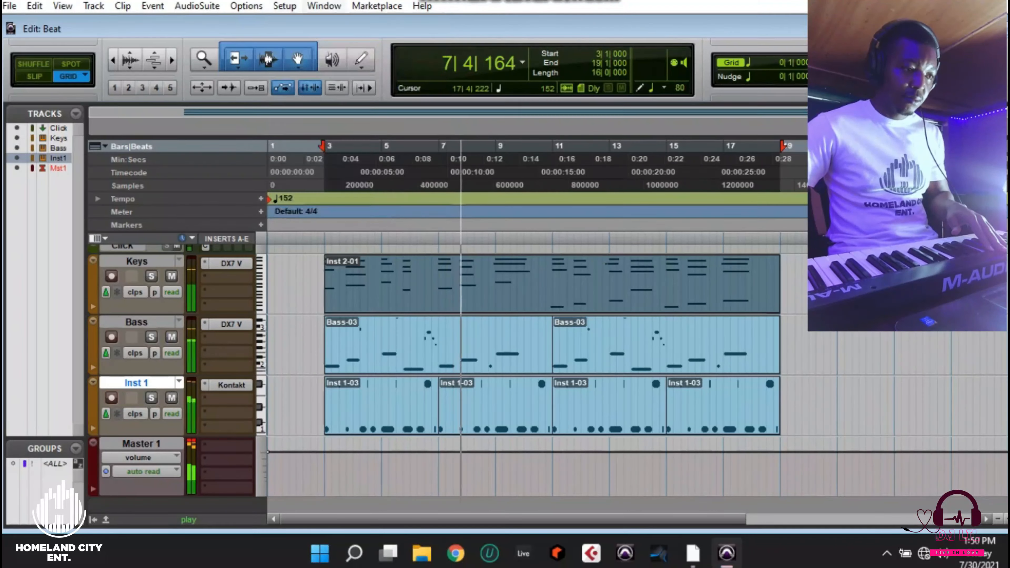
pyautogui.click(324, 5)
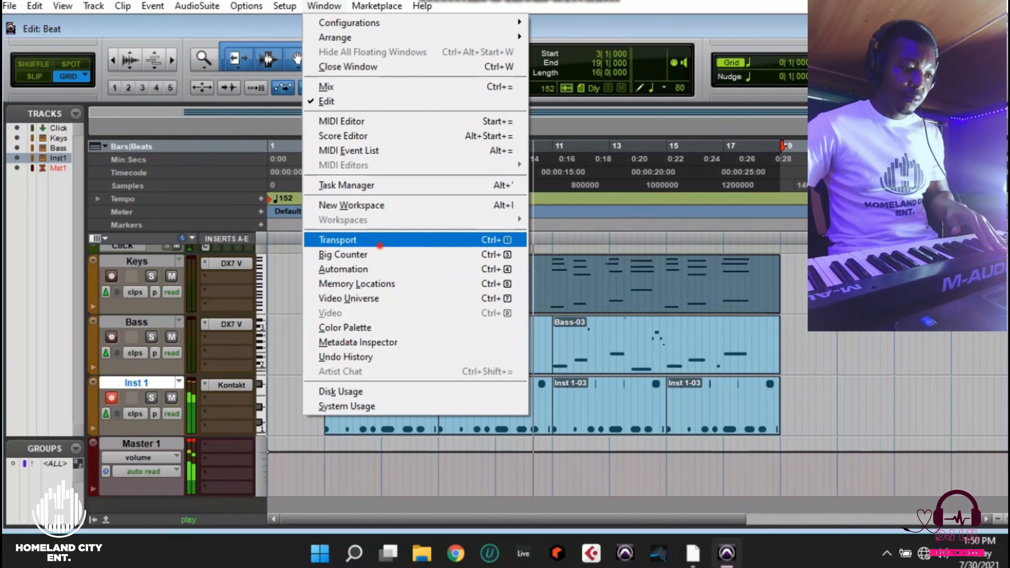
pyautogui.click(338, 240)
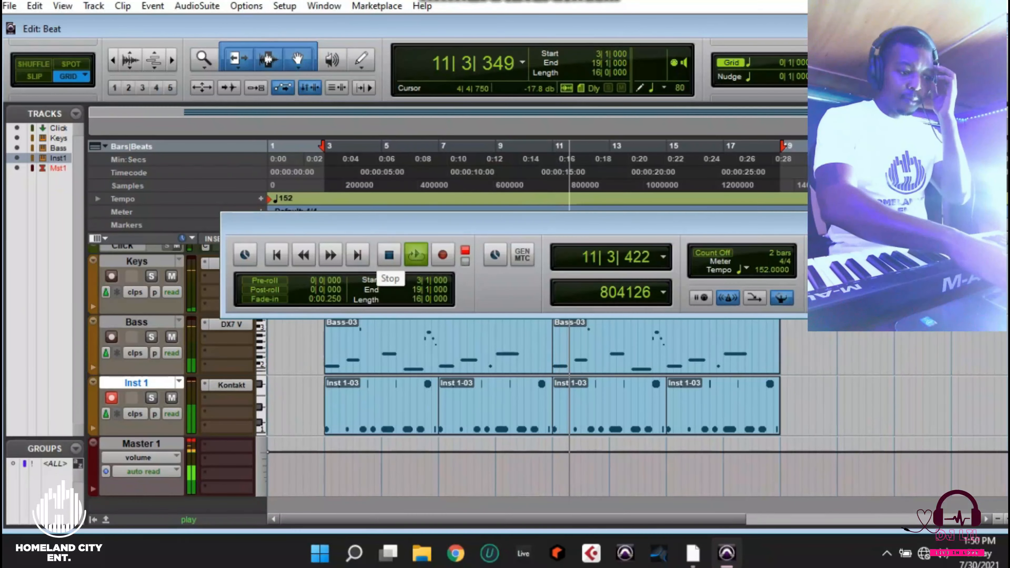
pyautogui.click(389, 257)
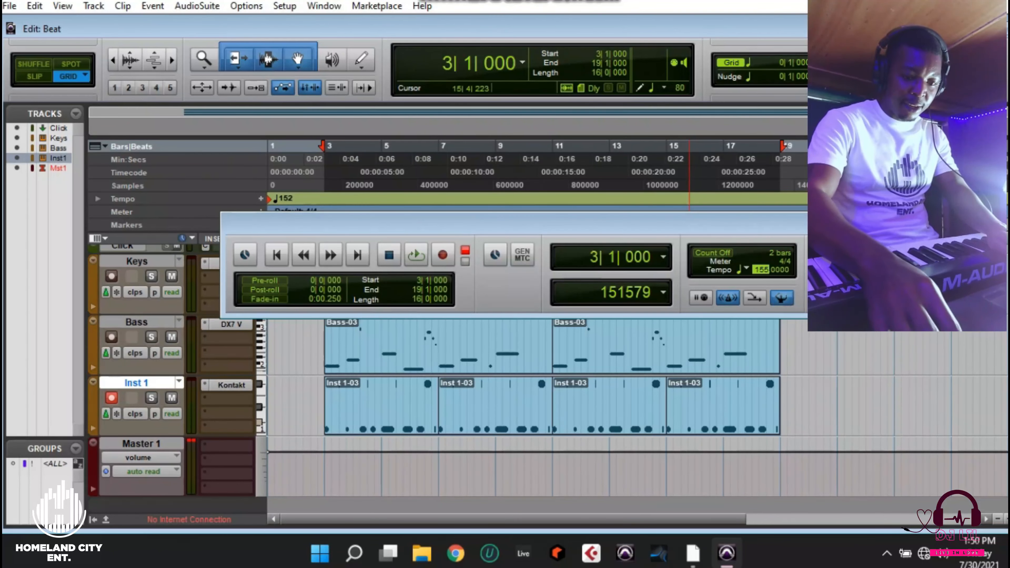
# Step: Set the session tempo to 155 BPM and play from 3|1|000 to about bar 5
pyautogui.press('Return')
pyautogui.press('space')
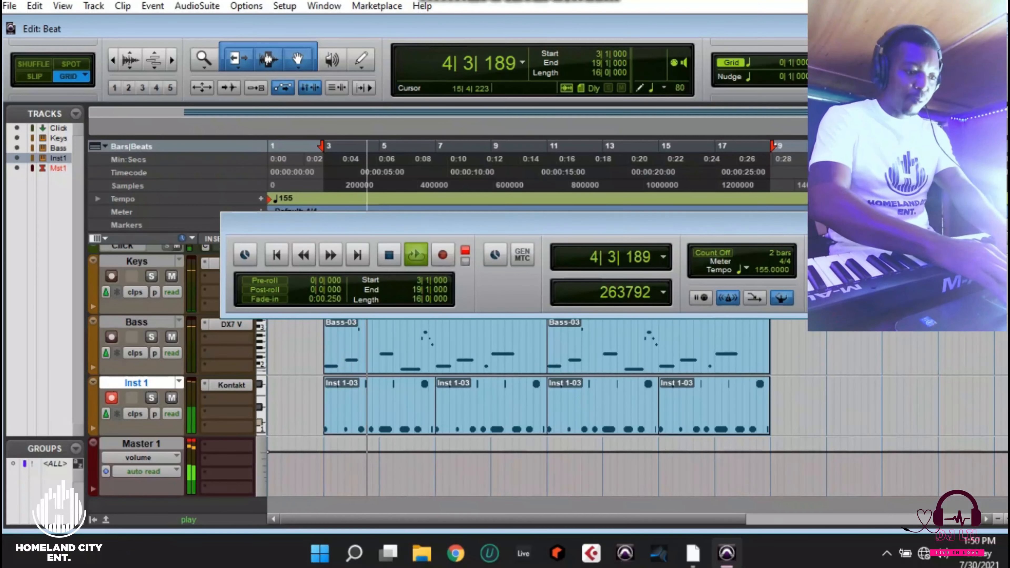
pyautogui.press('space')
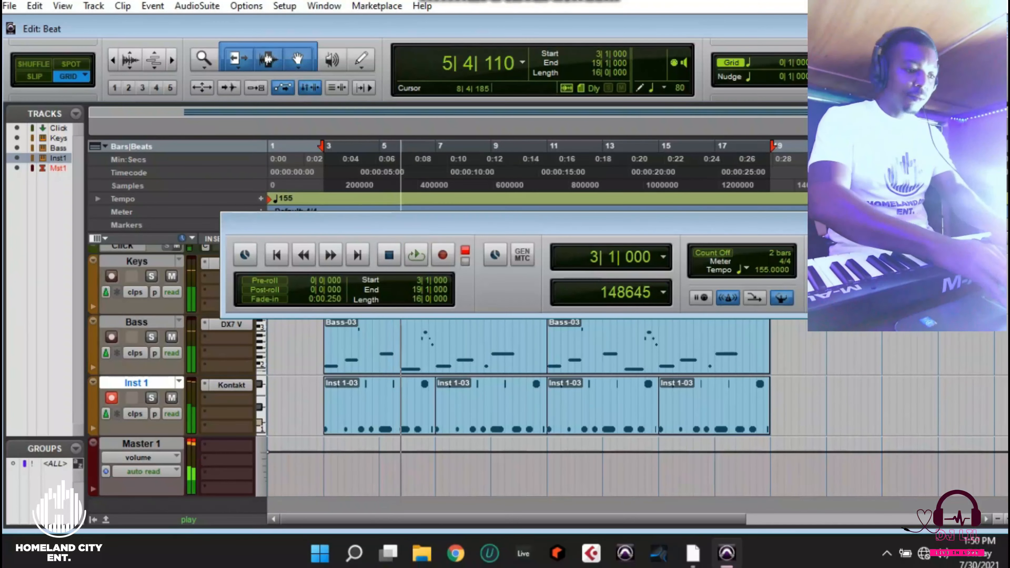
# Step: Disarm recording on Inst 1 and duplicate the track once with its playlists, automation, inserts, sends and group assignments
pyautogui.click(112, 397)
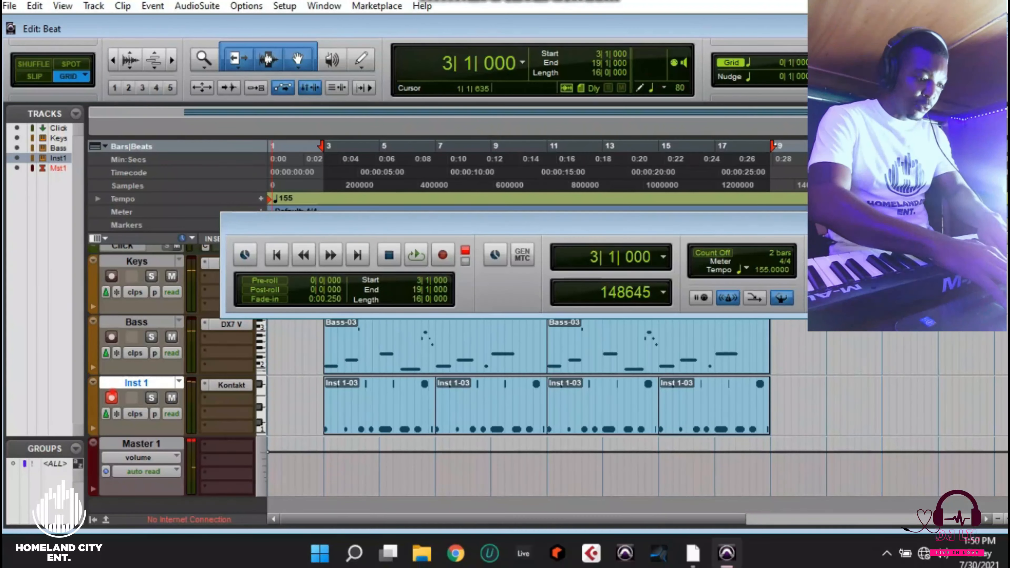
pyautogui.rightClick(133, 382)
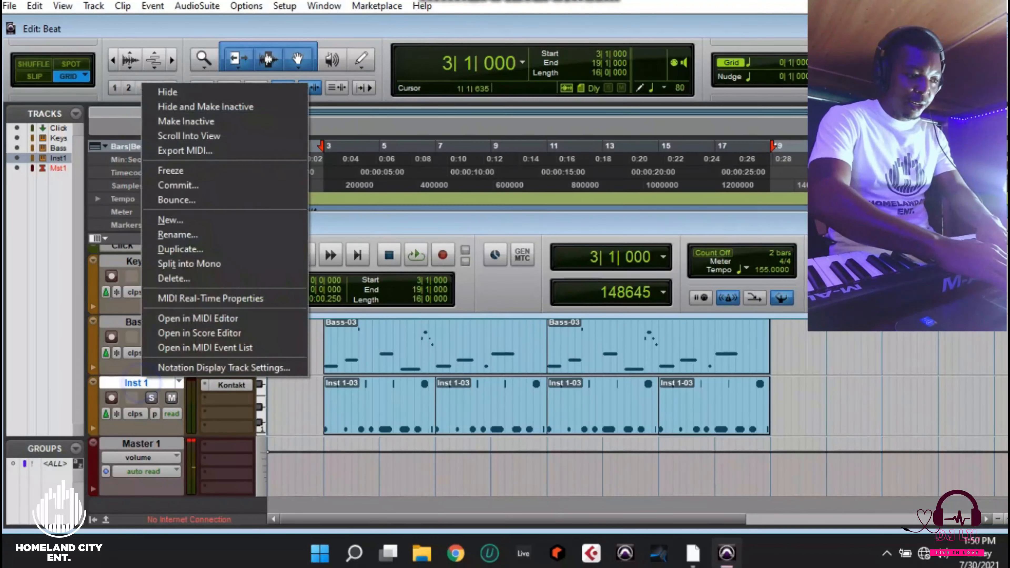
pyautogui.click(180, 249)
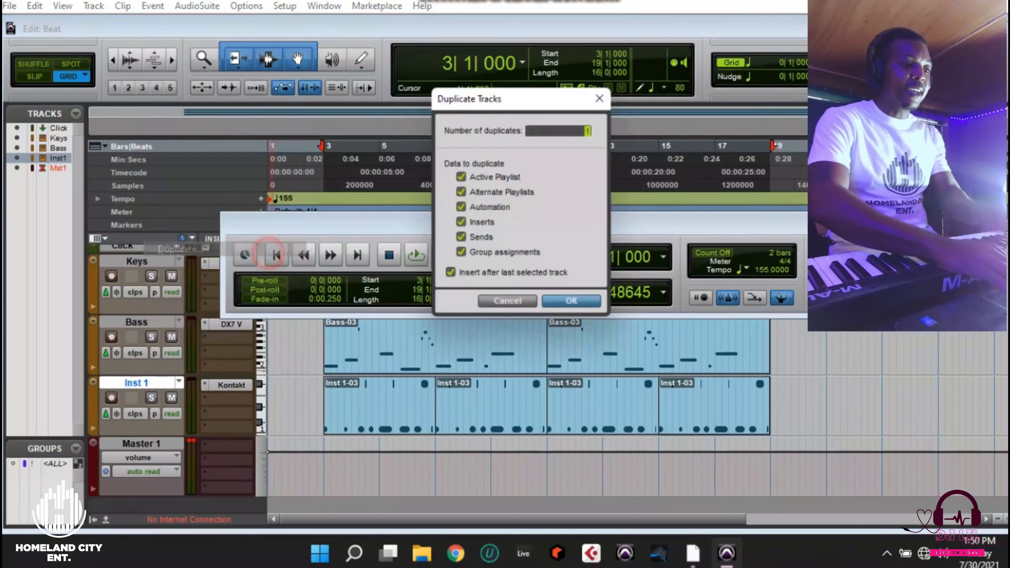
pyautogui.press('Return')
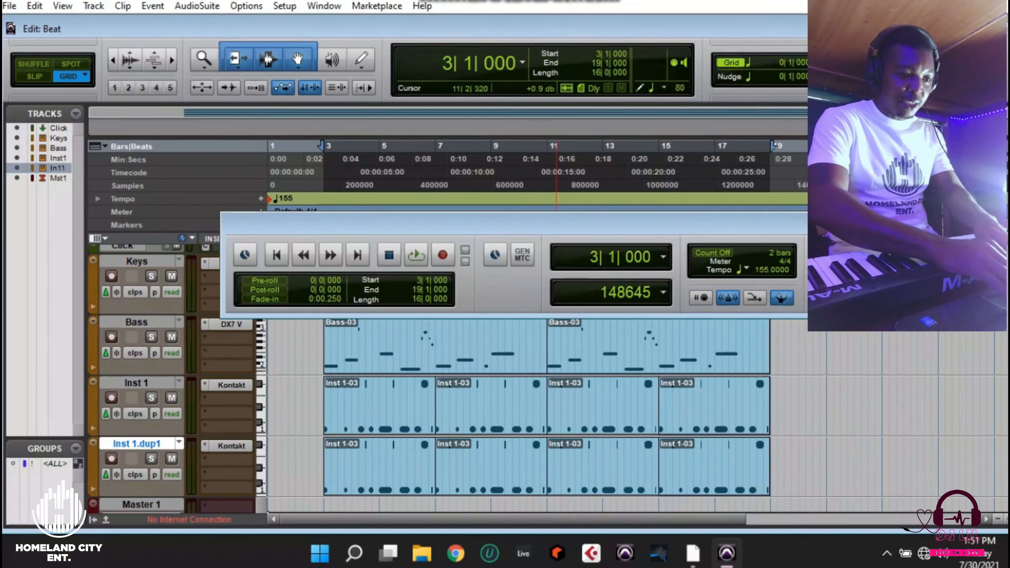
# Step: Delete all four drum clips from the duplicated track Inst 1.dup1
pyautogui.click(380, 483)
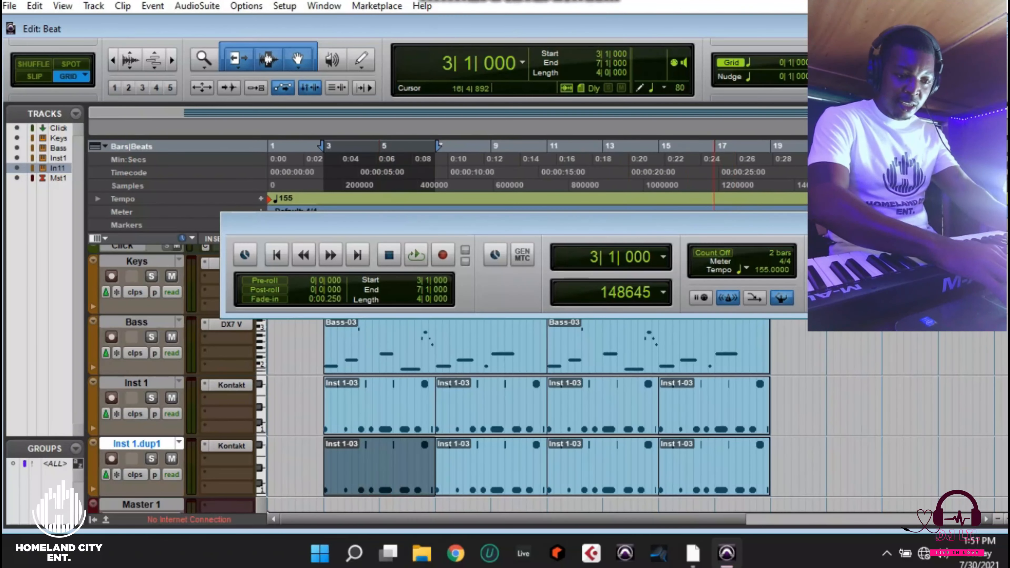
pyautogui.keyDown('shift'); pyautogui.click(696, 467); pyautogui.keyUp('shift')
pyautogui.press('Delete')
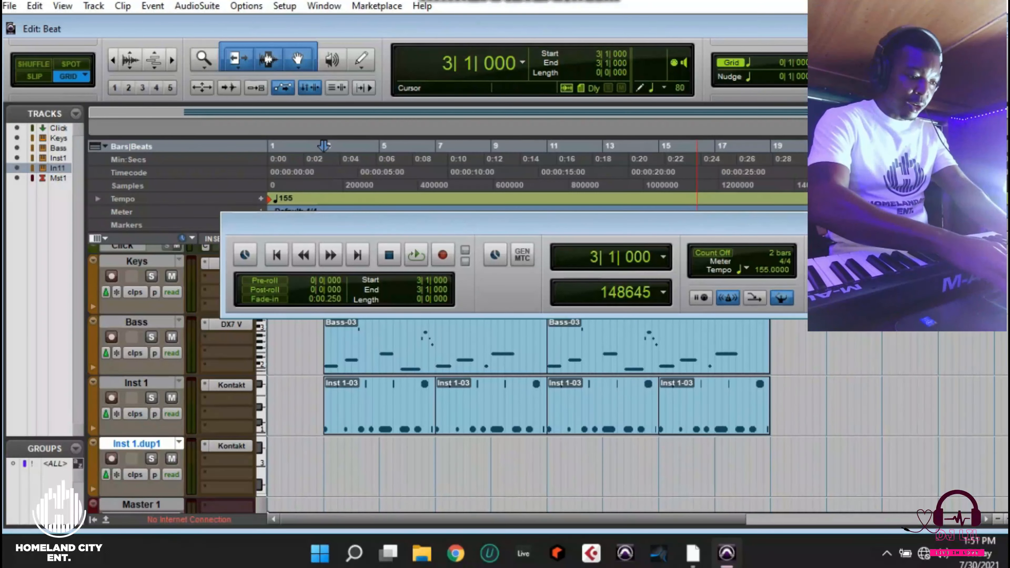
# Step: Replace the Kontakt insert on the Inst 1.dup1 track with the DX7 V (stereo) instrument
pyautogui.click(223, 446)
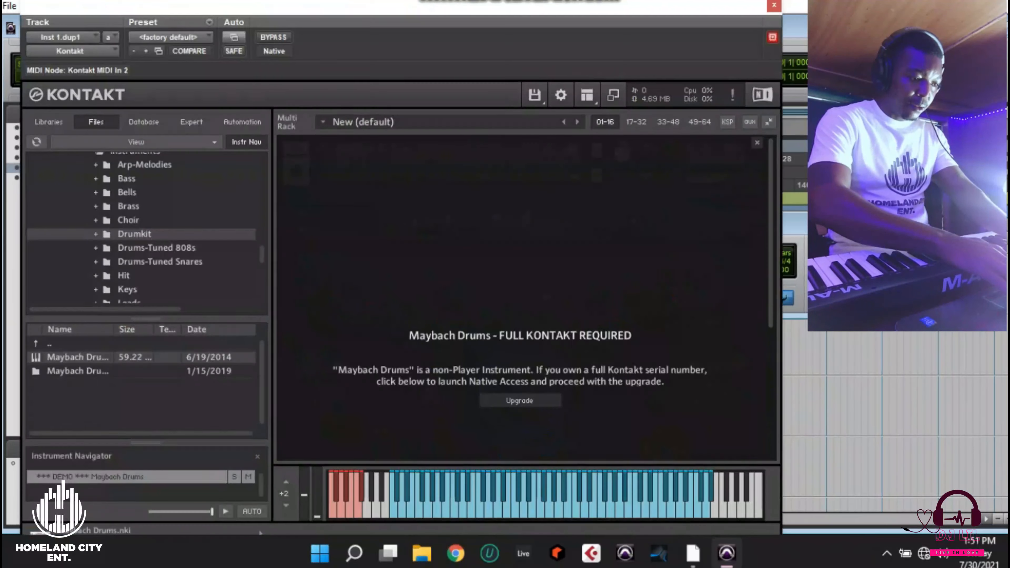
pyautogui.click(773, 6)
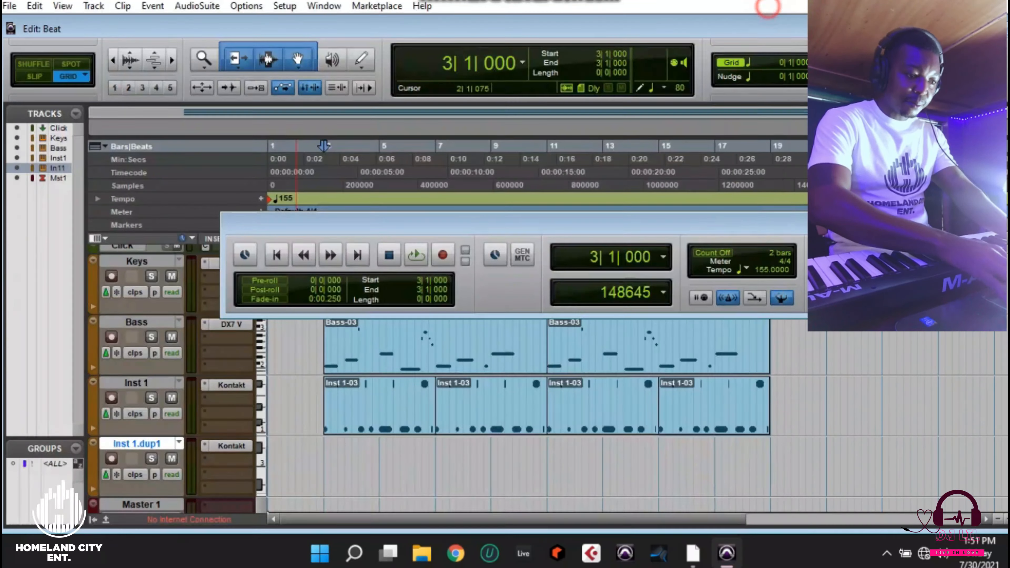
pyautogui.click(225, 459)
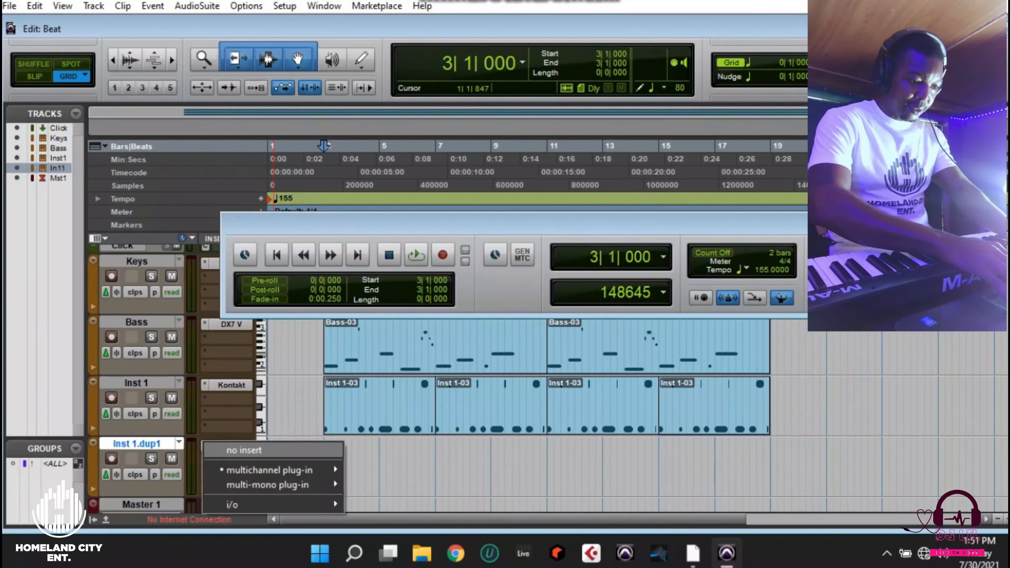
pyautogui.moveTo(278, 470)
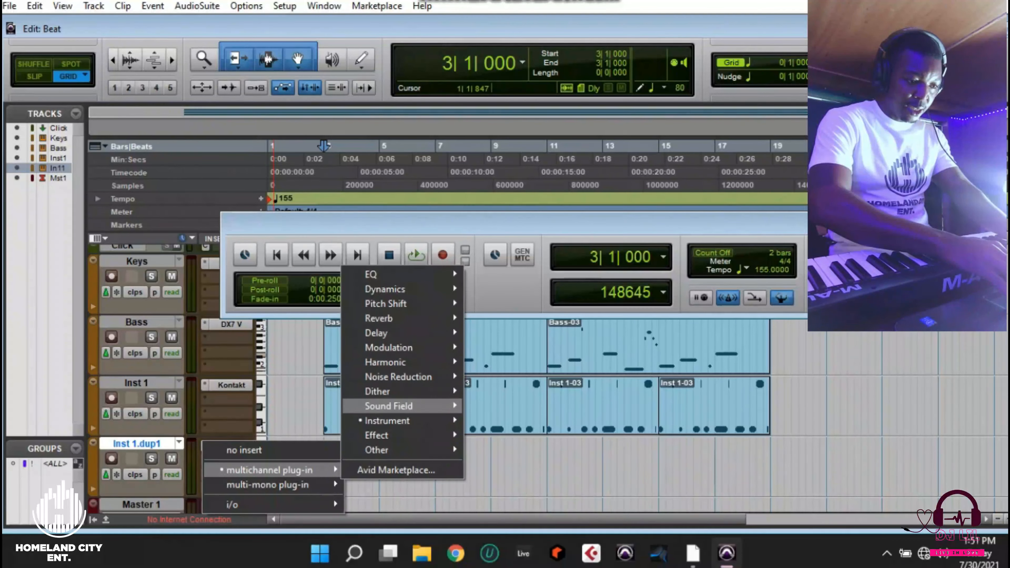
pyautogui.moveTo(398, 421)
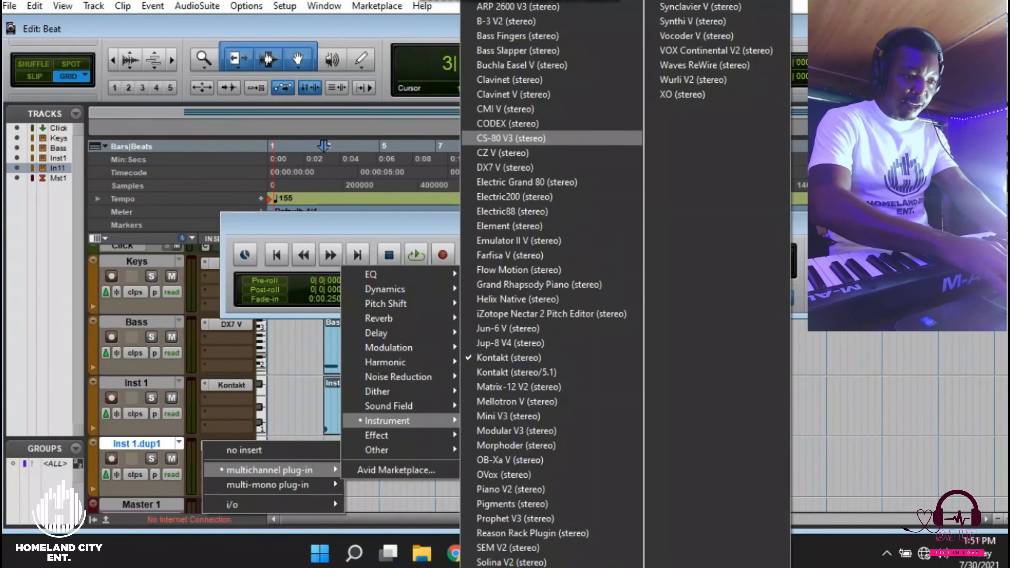
pyautogui.click(508, 357)
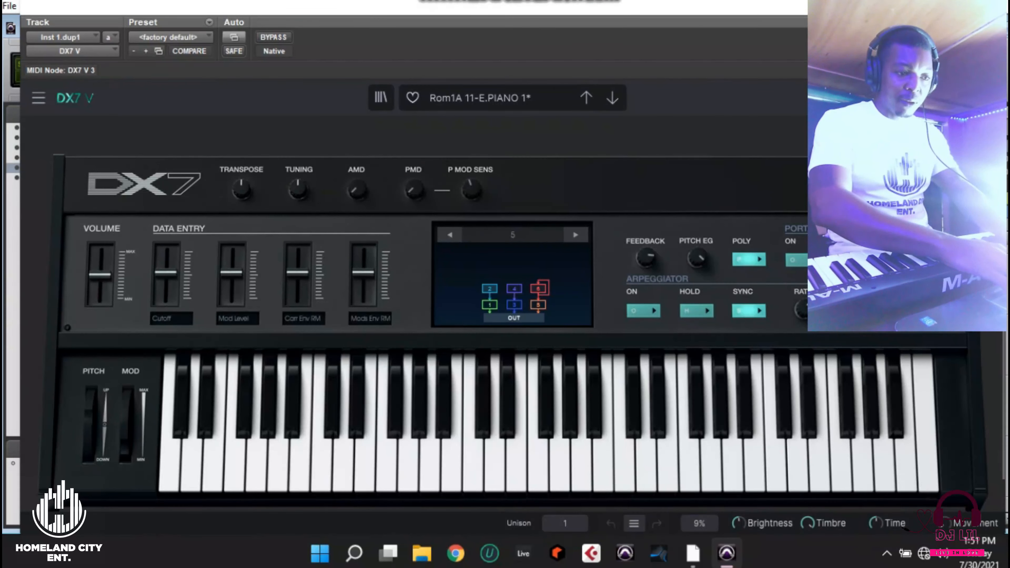
# Step: Load the Organic Chord Lead preset from the Synth Lead type in DX7 V and close the plug-in window
pyautogui.click(541, 106)
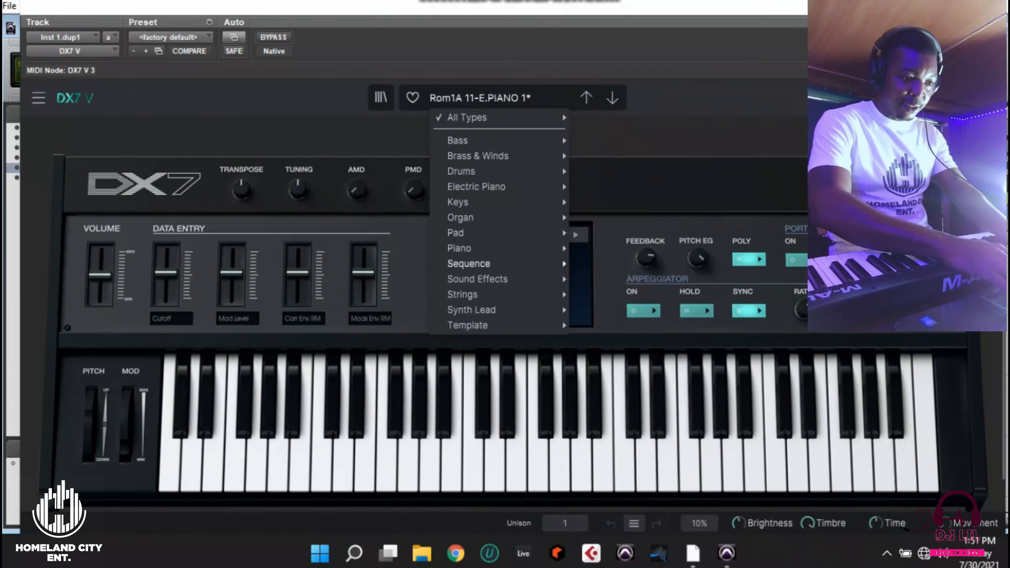
pyautogui.moveTo(476, 310)
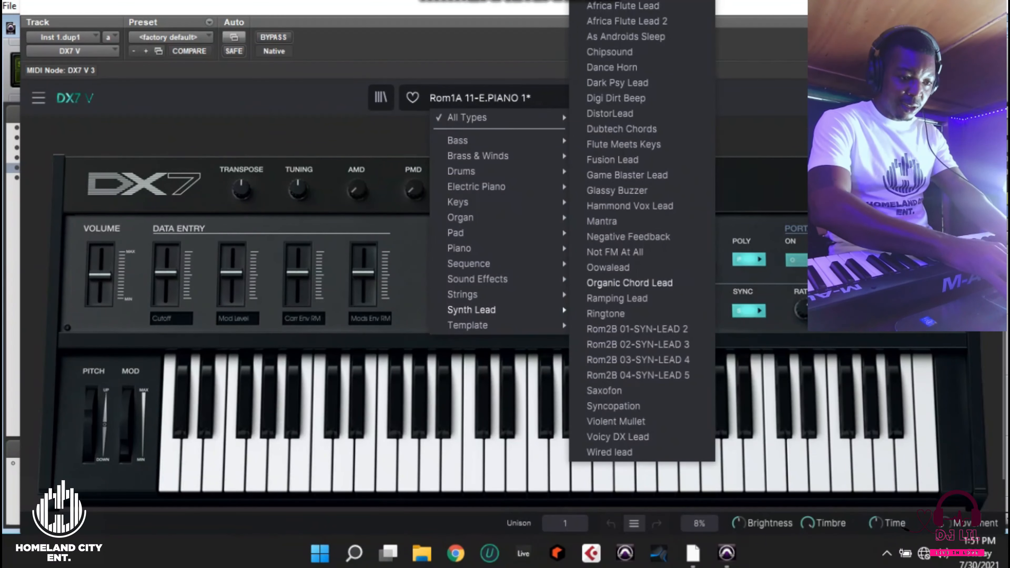
pyautogui.click(629, 283)
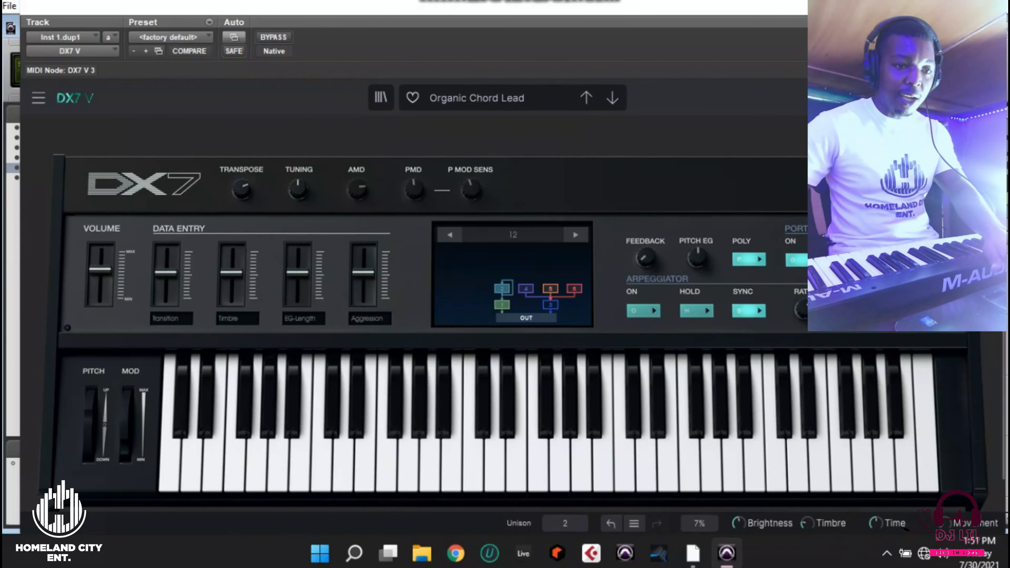
pyautogui.hotkey('ctrl', 'w')
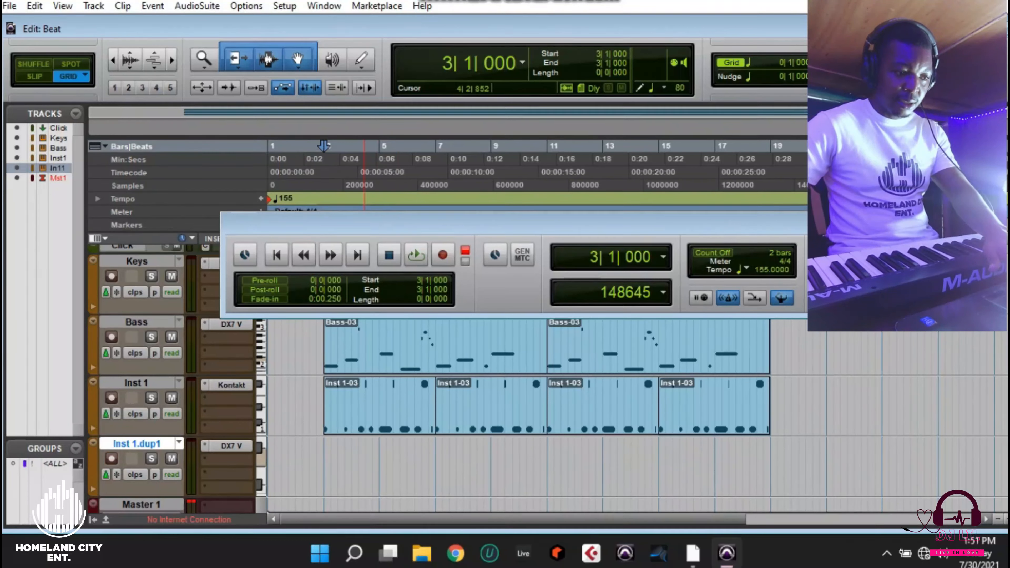
# Step: Play from 3|1|000 with both Bass clips selected and switch the DX7 V on Inst 1.dup1 to the Oowalead preset
pyautogui.click(385, 360)
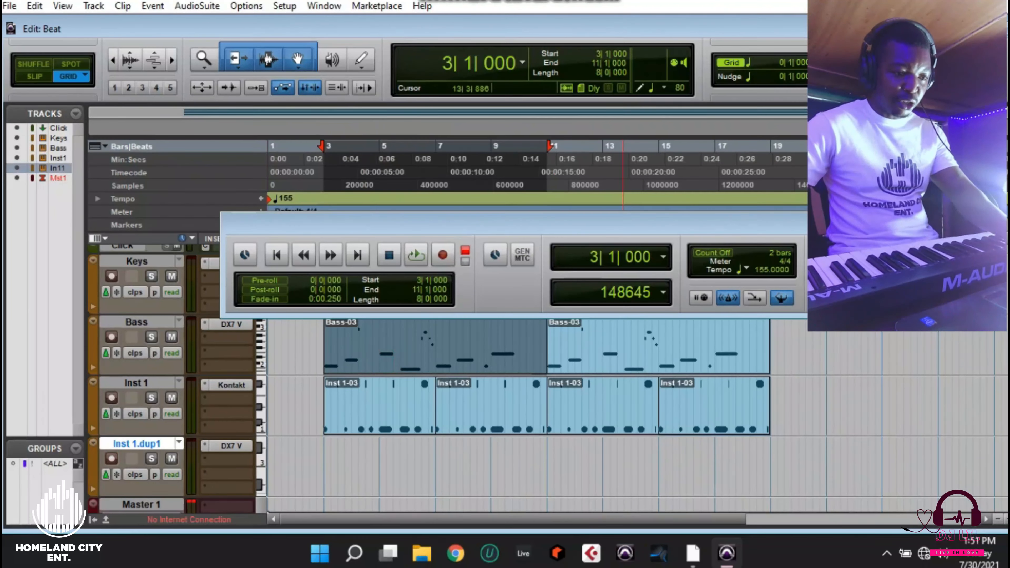
pyautogui.keyDown('shift'); pyautogui.click(623, 352); pyautogui.keyUp('shift')
pyautogui.press('space')
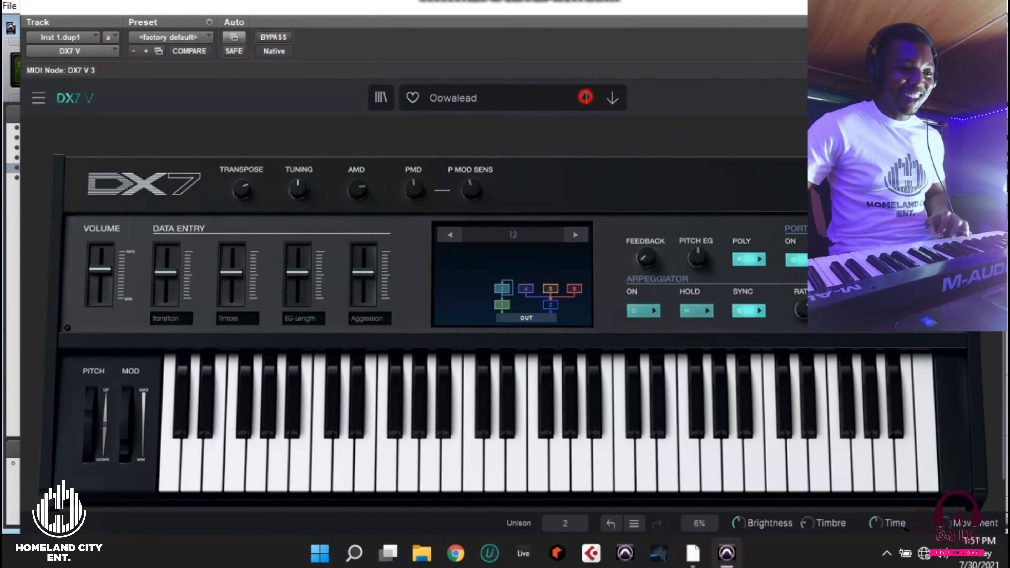
pyautogui.click(585, 97)
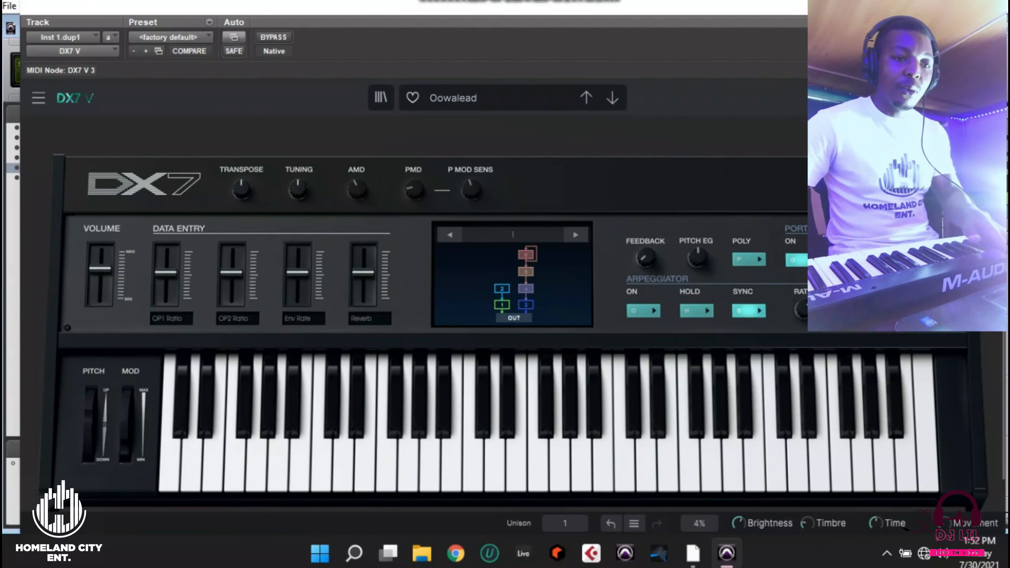
pyautogui.hotkey('ctrl', 'w')
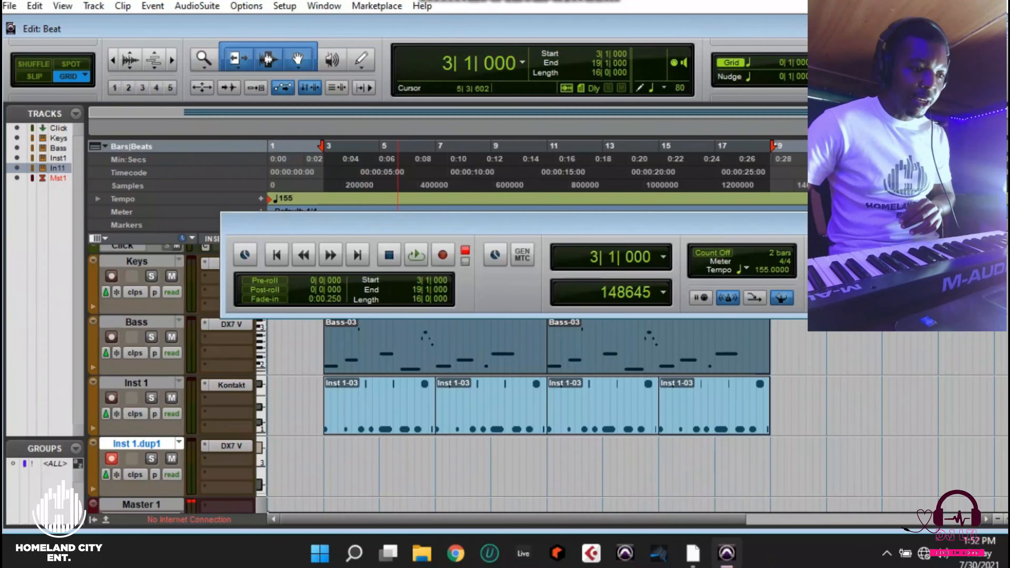
# Step: Record a take on Inst 1.dup1 from 1|1|000 to about bar 14 and delete the recorded clip
pyautogui.click(276, 254)
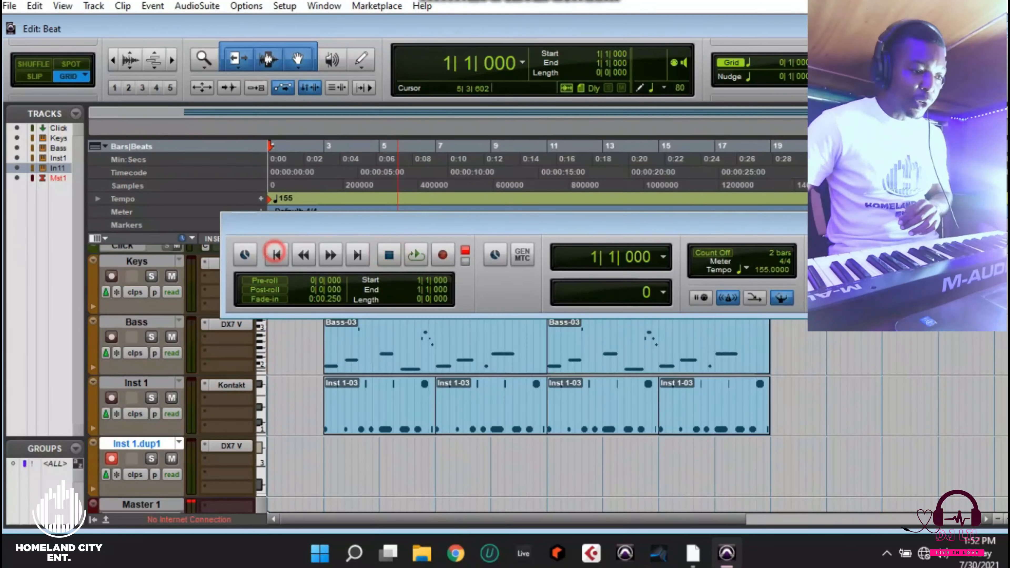
pyautogui.click(416, 254)
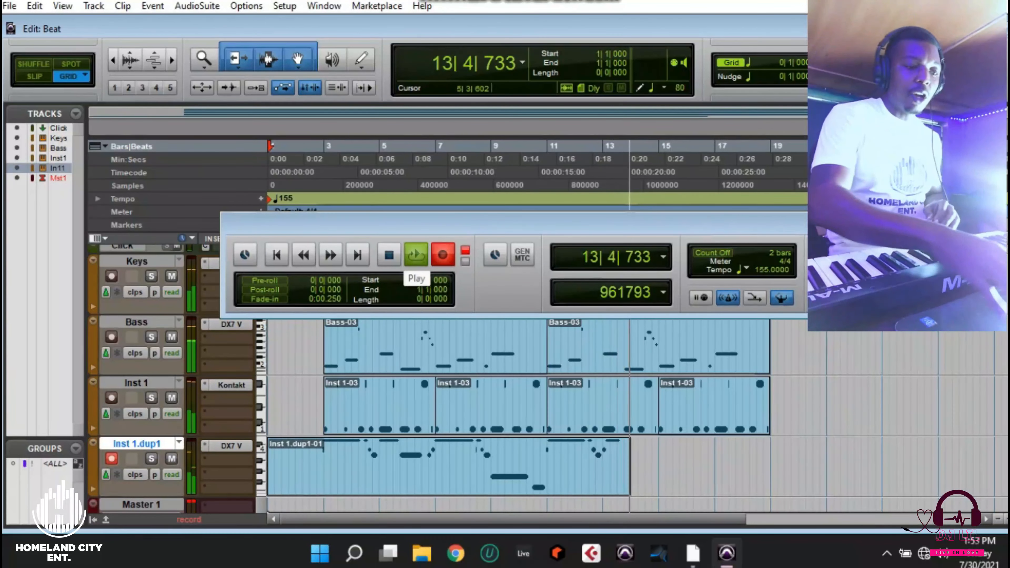
pyautogui.press('space')
pyautogui.click(330, 465)
pyautogui.doubleClick(355, 477)
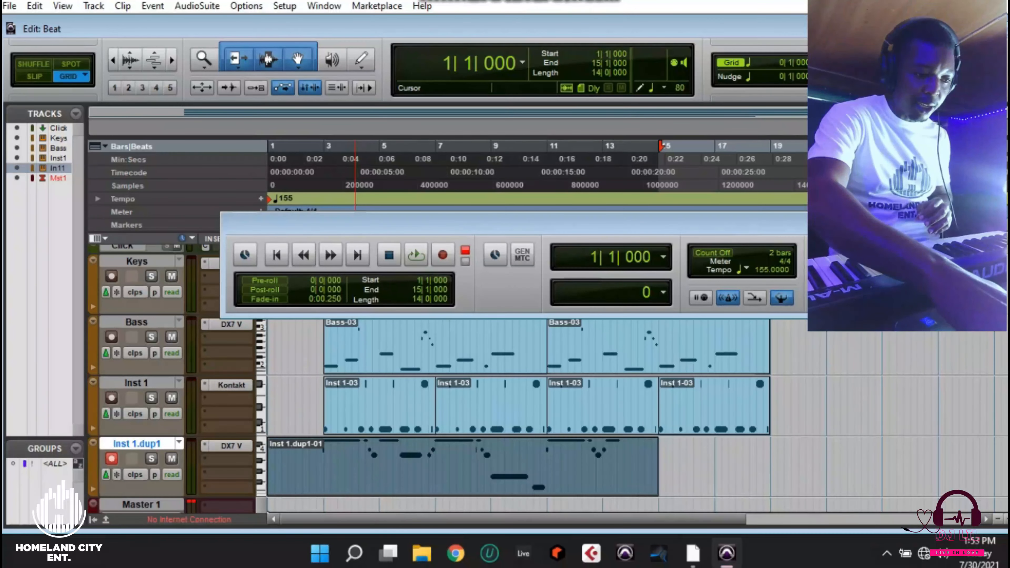
pyautogui.press('Delete')
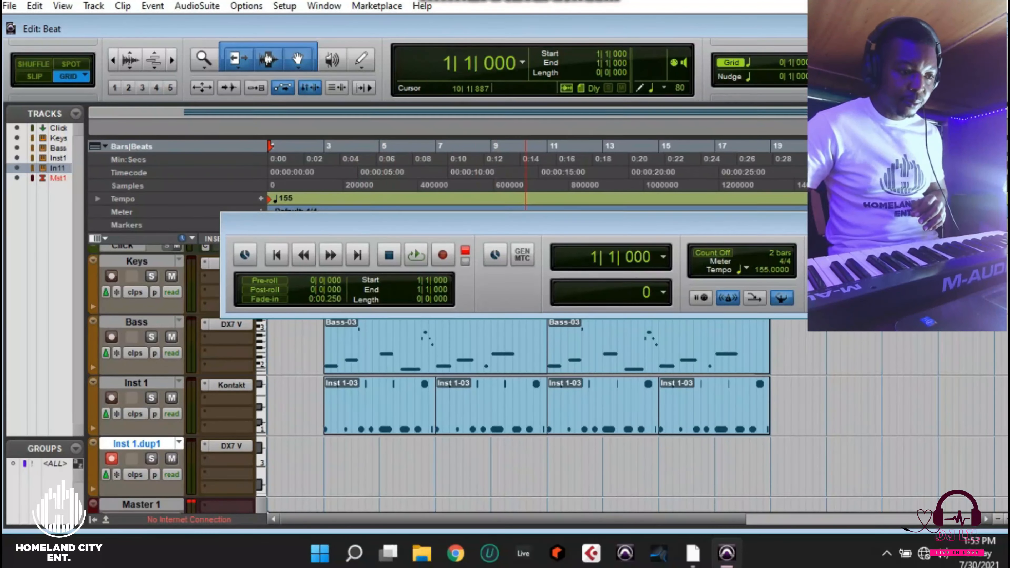
# Step: Record a new lead take on Inst 1.dup1 from 1|1|000 to just past bar 18
pyautogui.click(416, 255)
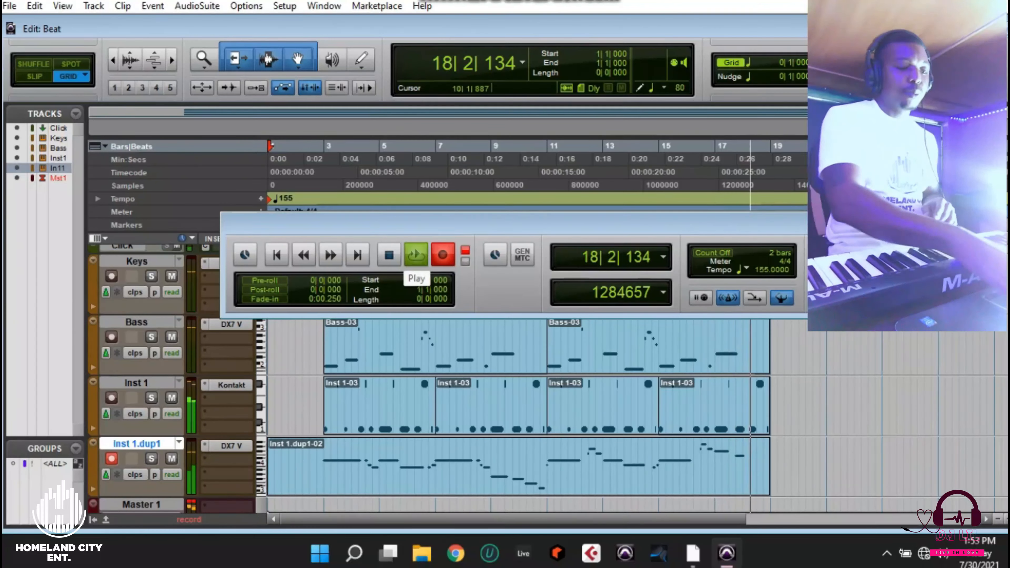
pyautogui.press('space')
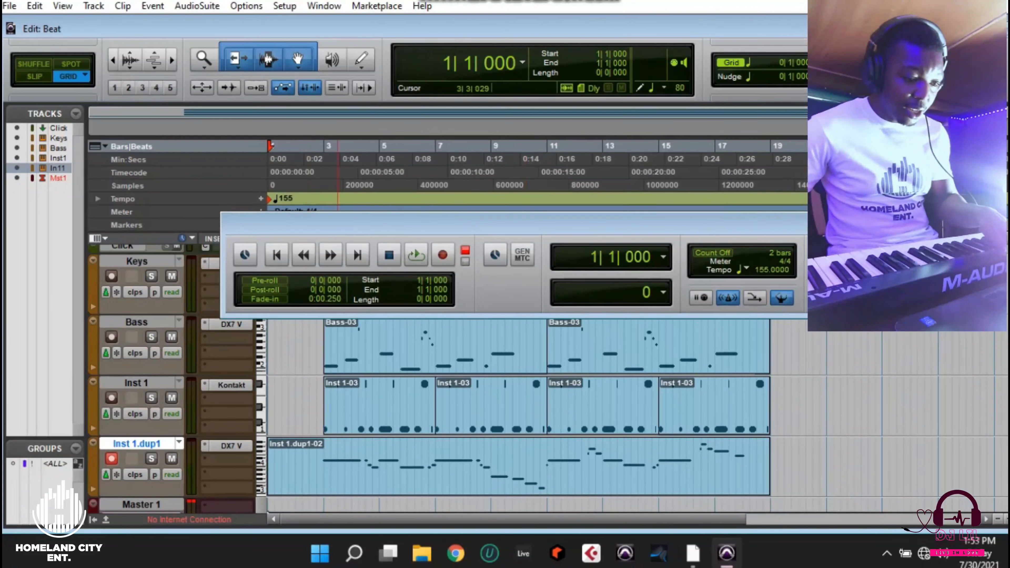
# Step: Trim the new Inst 1.dup1 clip to start at 2|4|000 and end at 11|1|000
pyautogui.moveTo(764, 460); pyautogui.dragTo(546, 463)
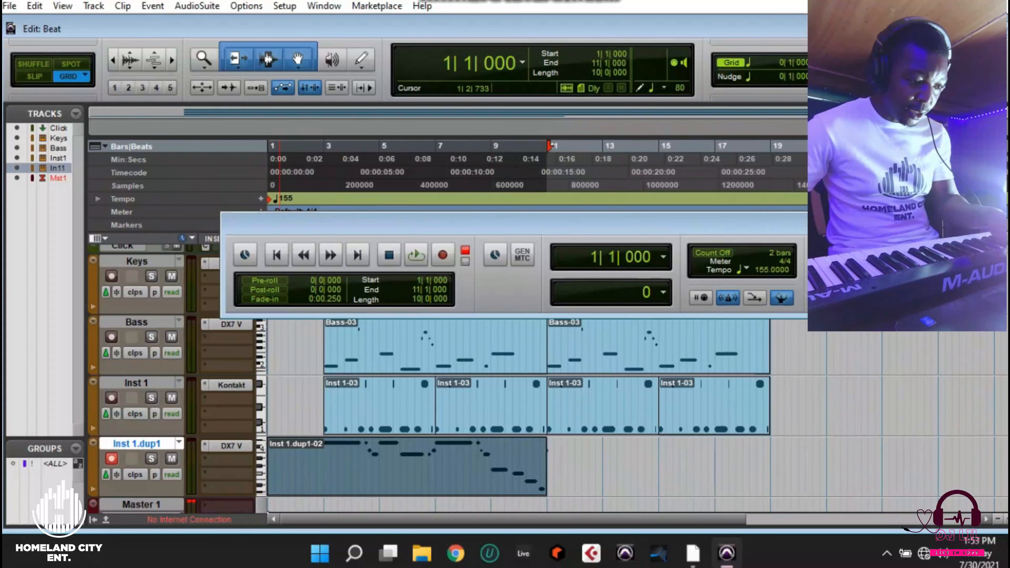
pyautogui.click(281, 461)
pyautogui.moveTo(272, 465); pyautogui.dragTo(316, 463)
pyautogui.click(619, 471)
pyautogui.click(372, 472)
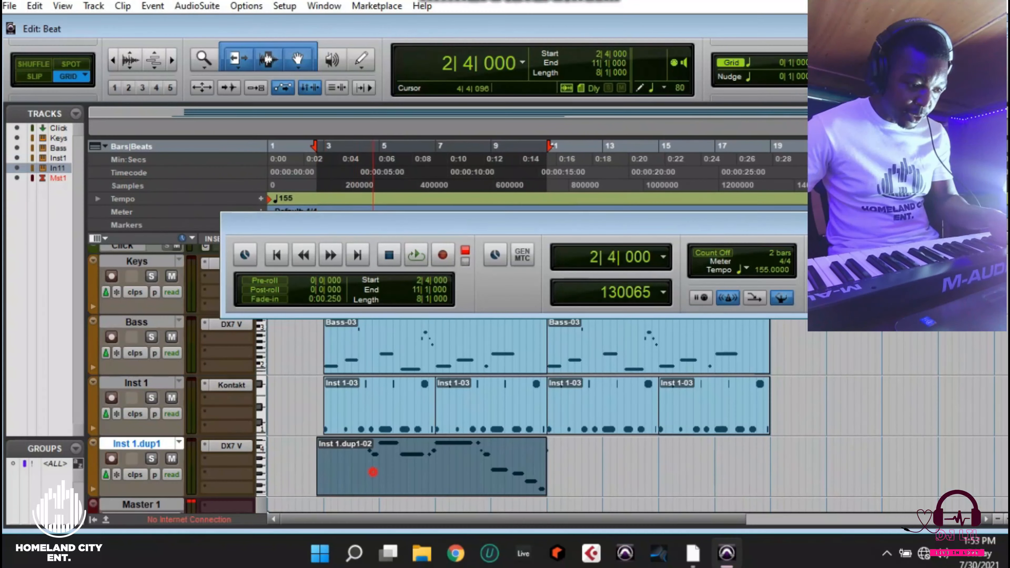
pyautogui.click(651, 477)
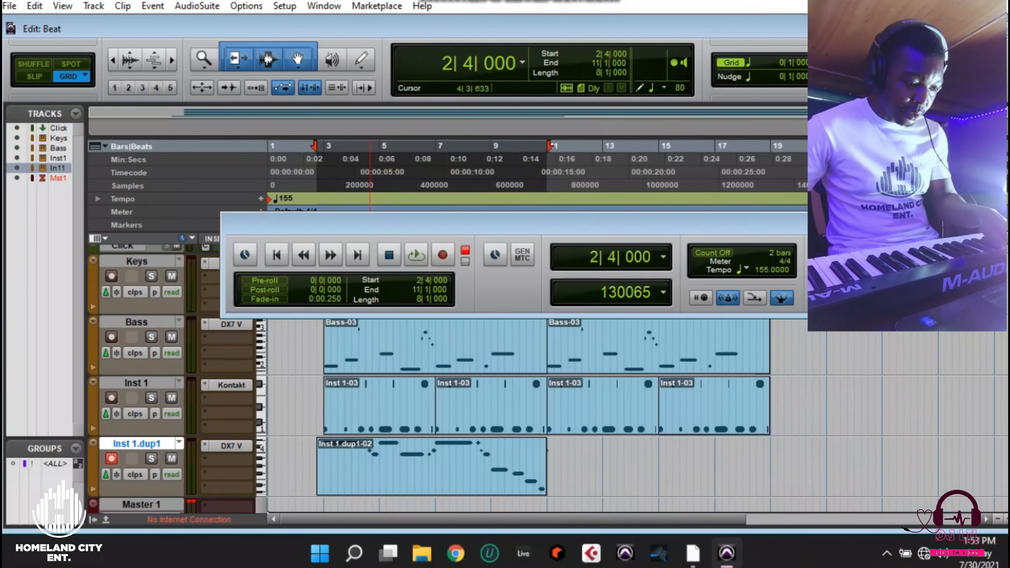
pyautogui.click(369, 476)
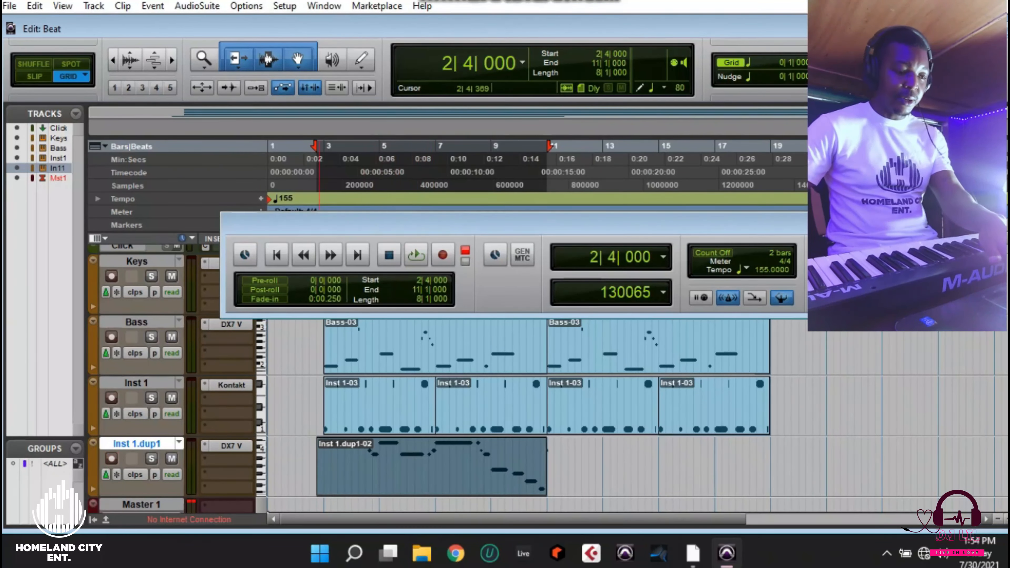
# Step: Move the Transport window clear of the Keys track and shift the Inst 1.dup1 clip to start at 10|4|000
pyautogui.scroll(1, 477, 398)
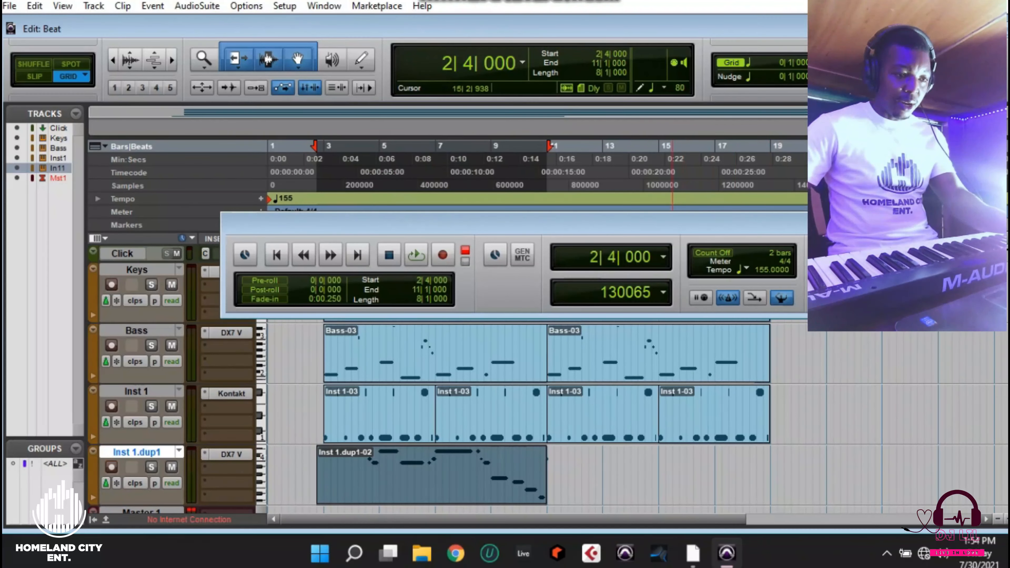
pyautogui.moveTo(640, 221); pyautogui.dragTo(637, 144)
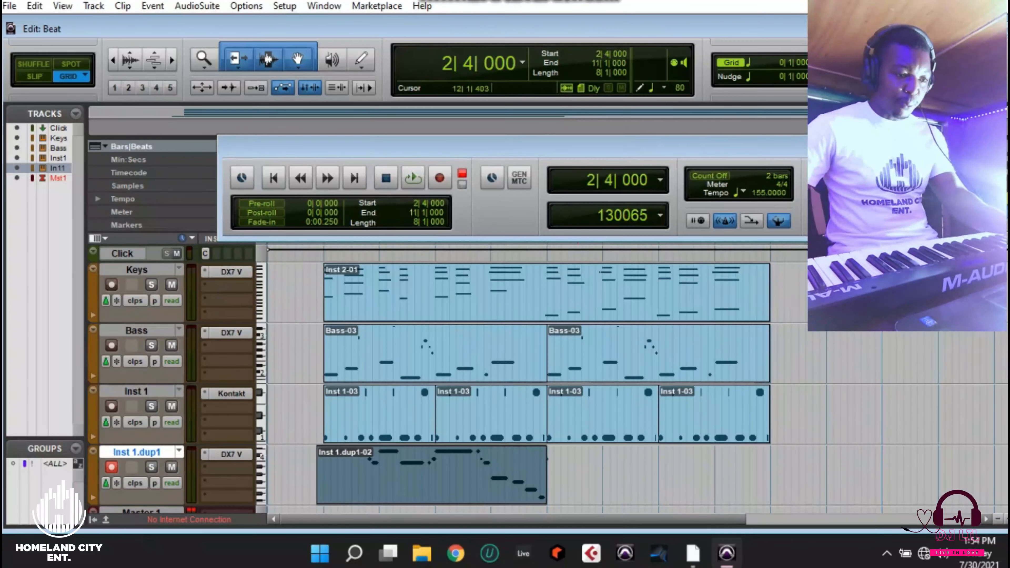
pyautogui.click(572, 307)
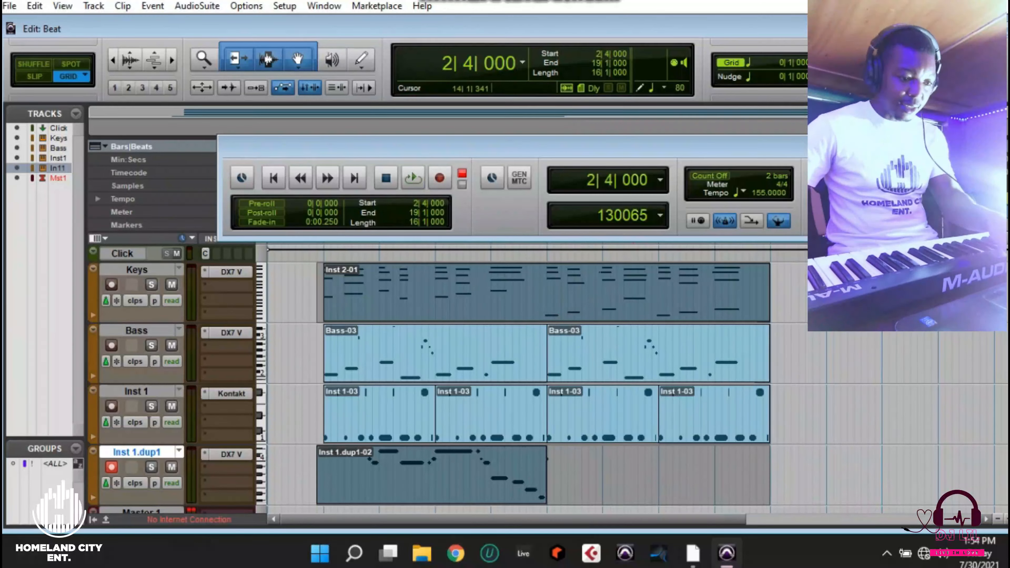
pyautogui.click(622, 473)
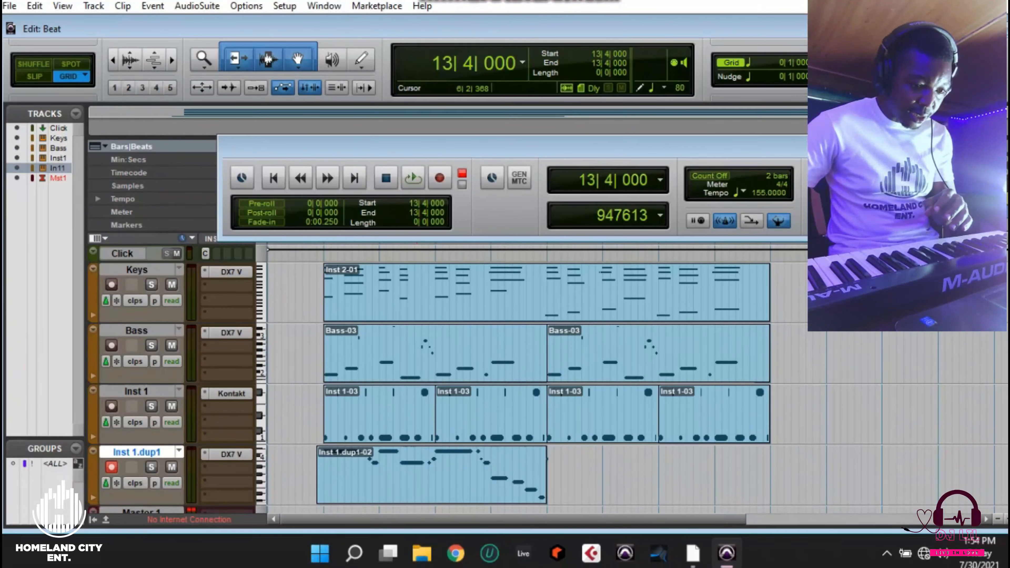
pyautogui.moveTo(421, 478); pyautogui.dragTo(645, 477)
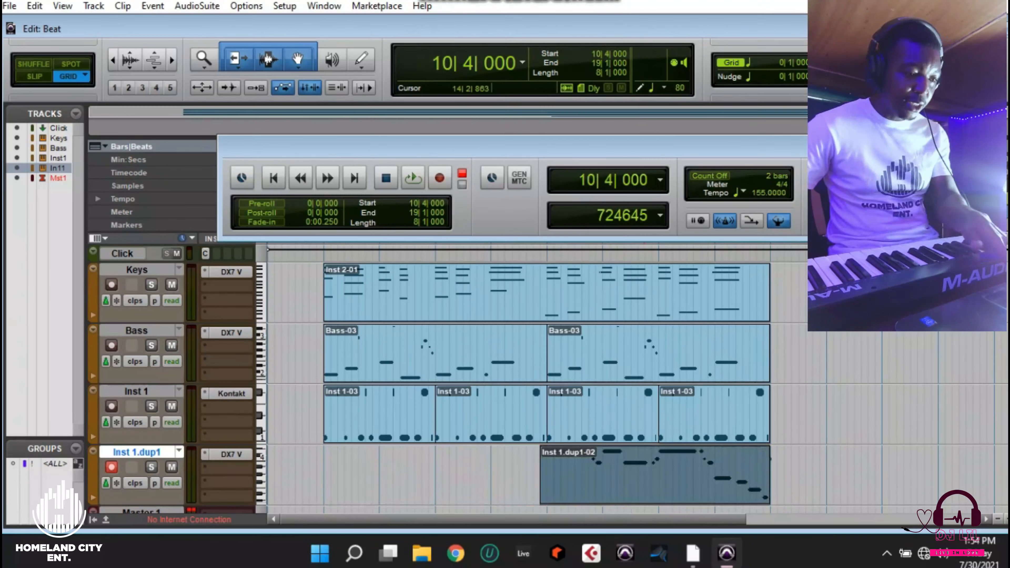
# Step: Select the Keys clip and play the arrangement briefly from 3|1|000
pyautogui.click(370, 284)
pyautogui.click(438, 301)
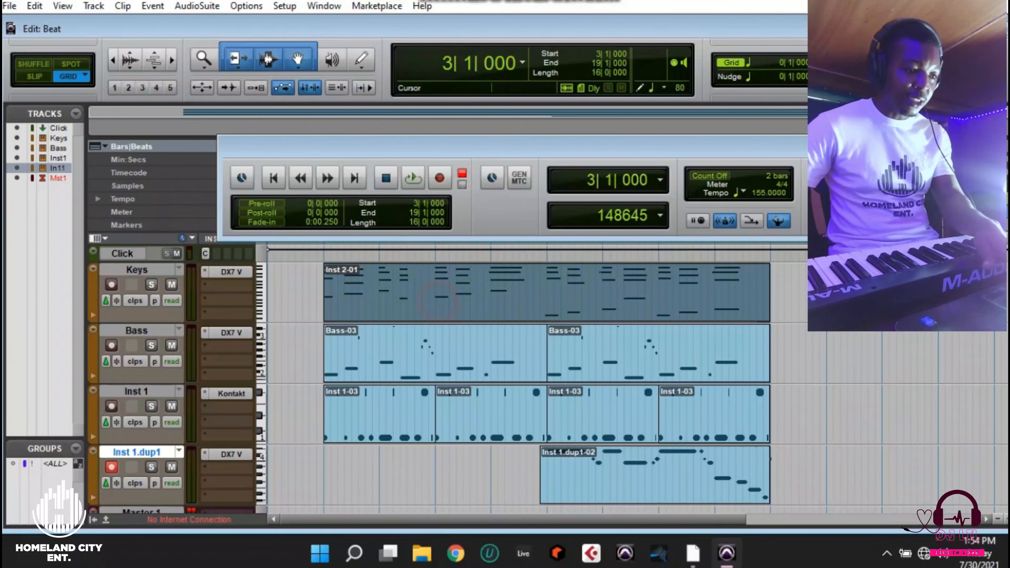
pyautogui.press('space')
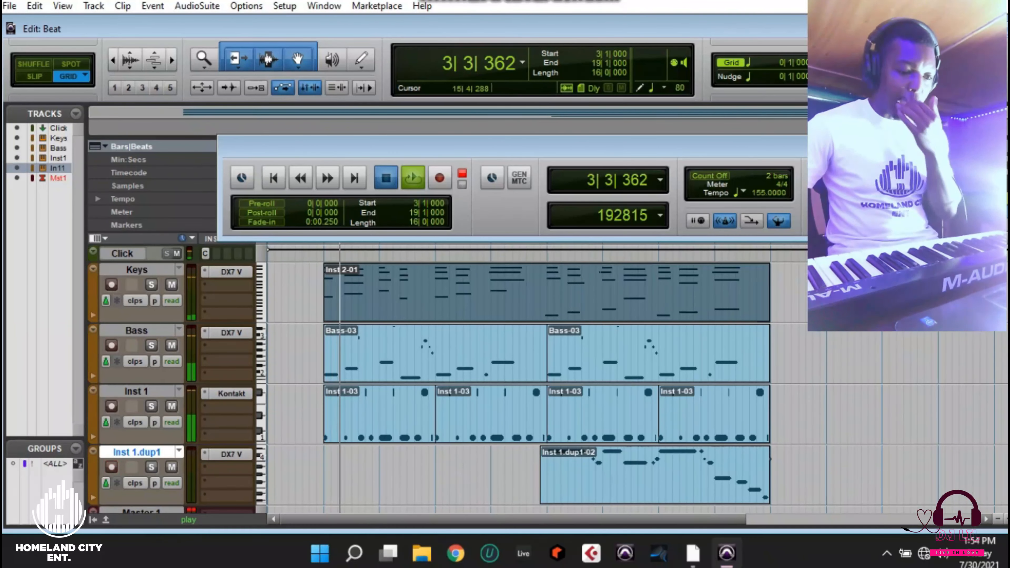
pyautogui.press('space')
# Step: Copy all clips on the Keys, Bass, Inst 1 and Inst 1.dup1 tracks 16 bars onward, so the repeat begins at bar 19
pyautogui.click(679, 489)
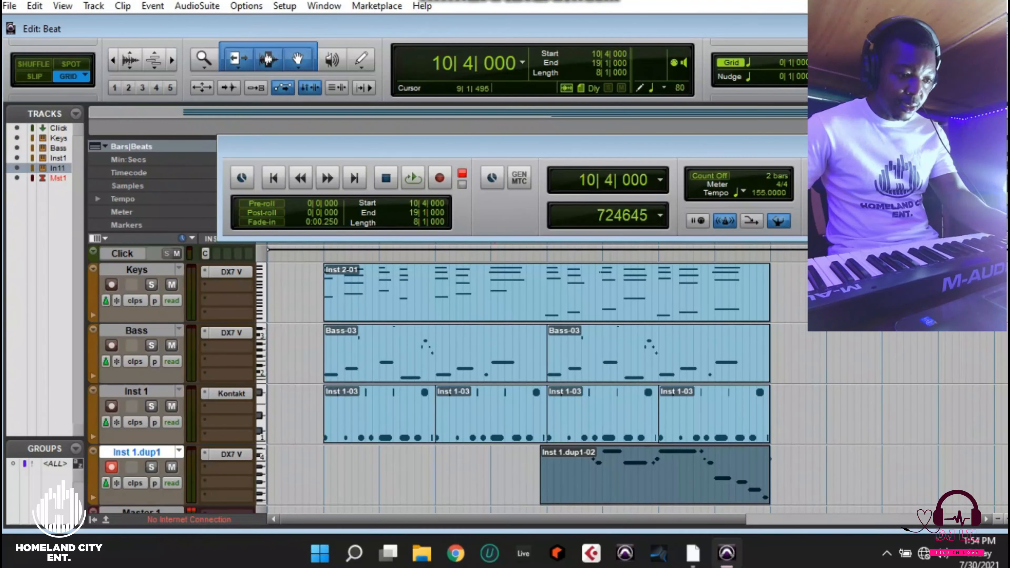
pyautogui.keyDown('shift'); pyautogui.click(495, 301); pyautogui.keyUp('shift')
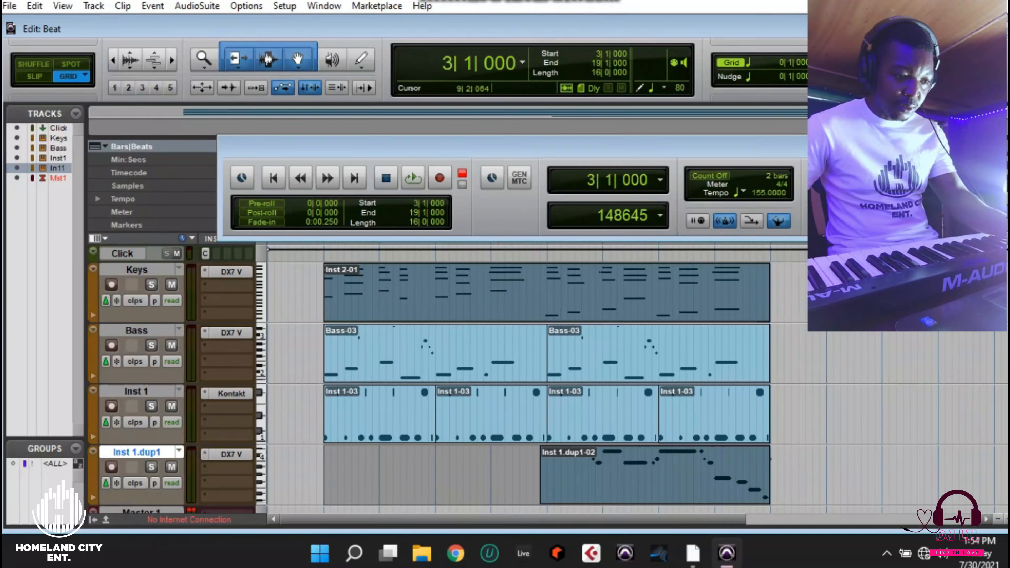
pyautogui.keyDown('shift'); pyautogui.click(496, 360); pyautogui.keyUp('shift')
pyautogui.keyDown('shift'); pyautogui.click(394, 414); pyautogui.keyUp('shift')
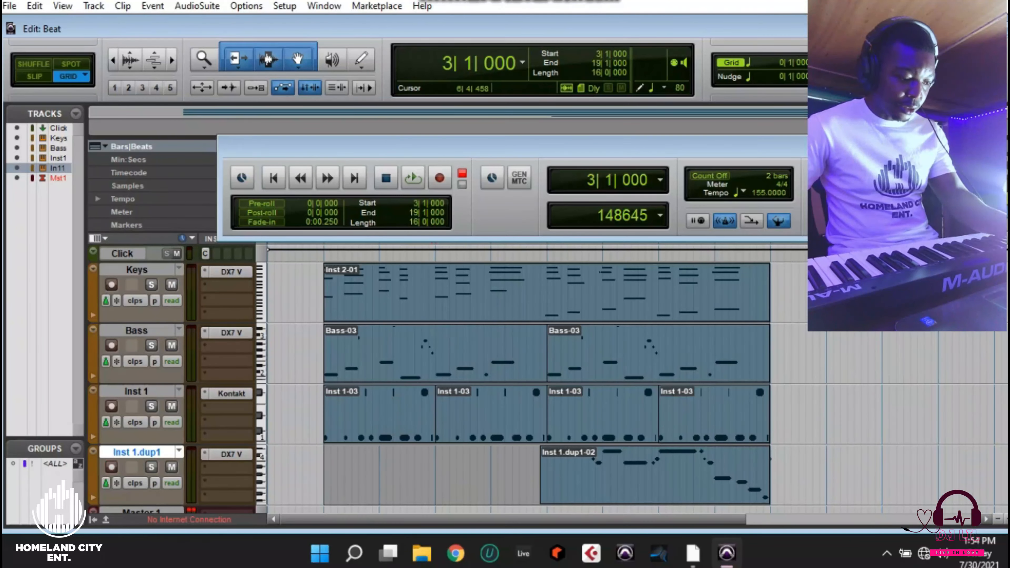
pyautogui.moveTo(401, 298); pyautogui.dragTo(846, 298)
pyautogui.click(428, 455)
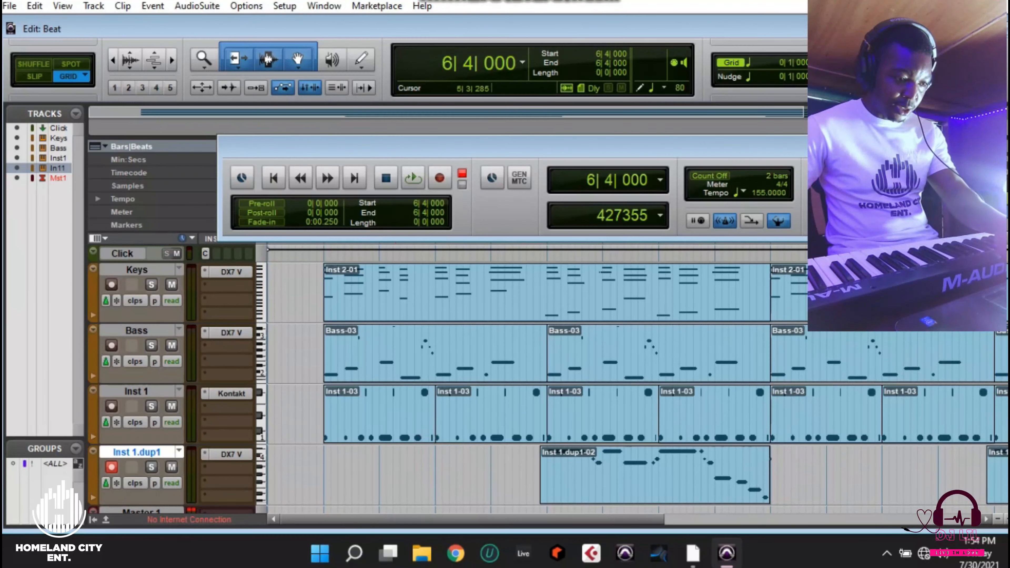
# Step: Delete the Bass clip starting at bar 3 and the Inst 1 clips starting at bars 3 and 7
pyautogui.click(378, 361)
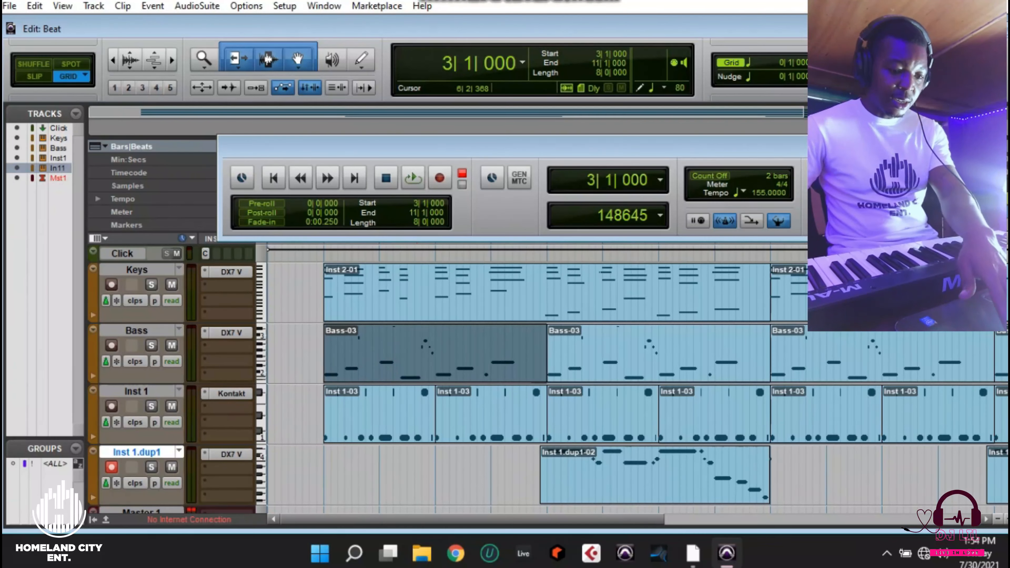
pyautogui.press('Delete')
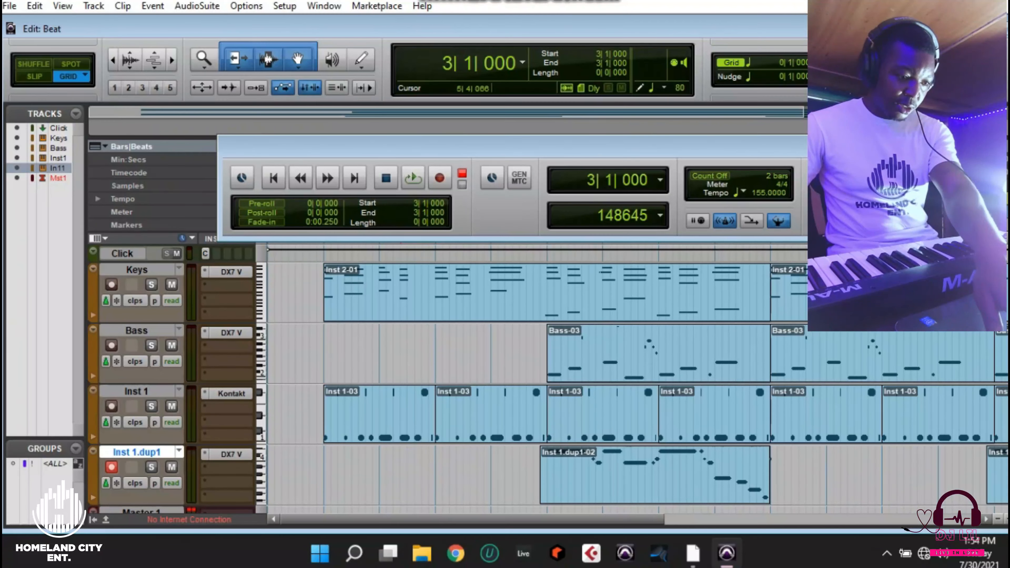
pyautogui.click(404, 418)
pyautogui.press('Delete')
pyautogui.click(479, 427)
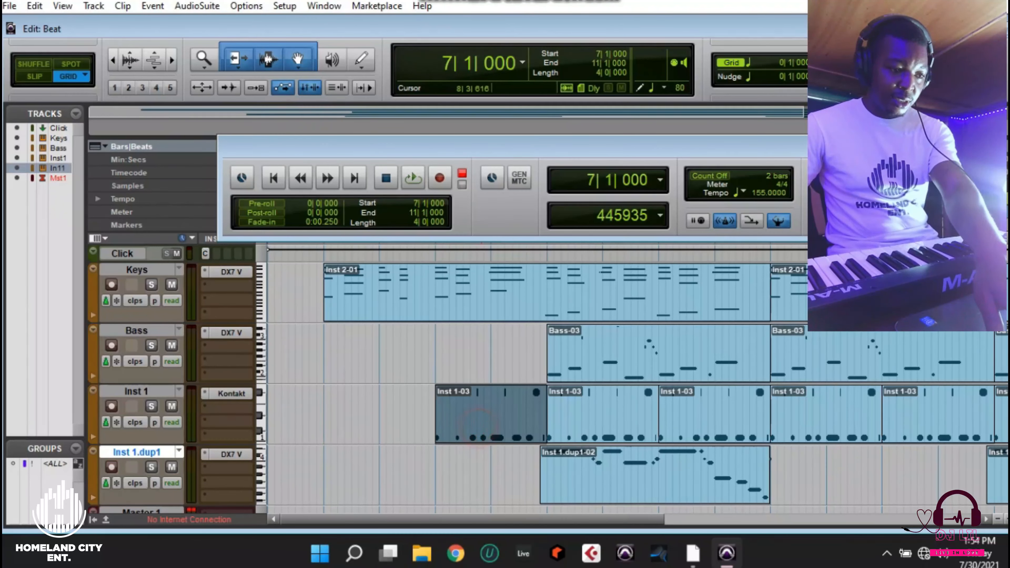
pyautogui.press('Delete')
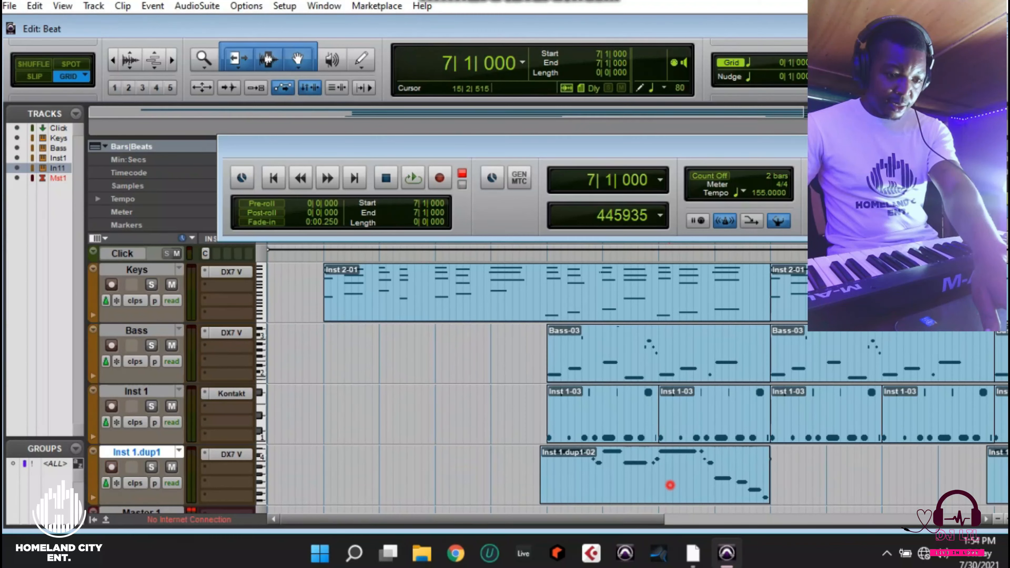
# Step: Delete the first Inst 1.dup1 clip and the Inst 1 clips starting at bars 11 and 15
pyautogui.click(669, 485)
pyautogui.press('Delete')
pyautogui.click(626, 432)
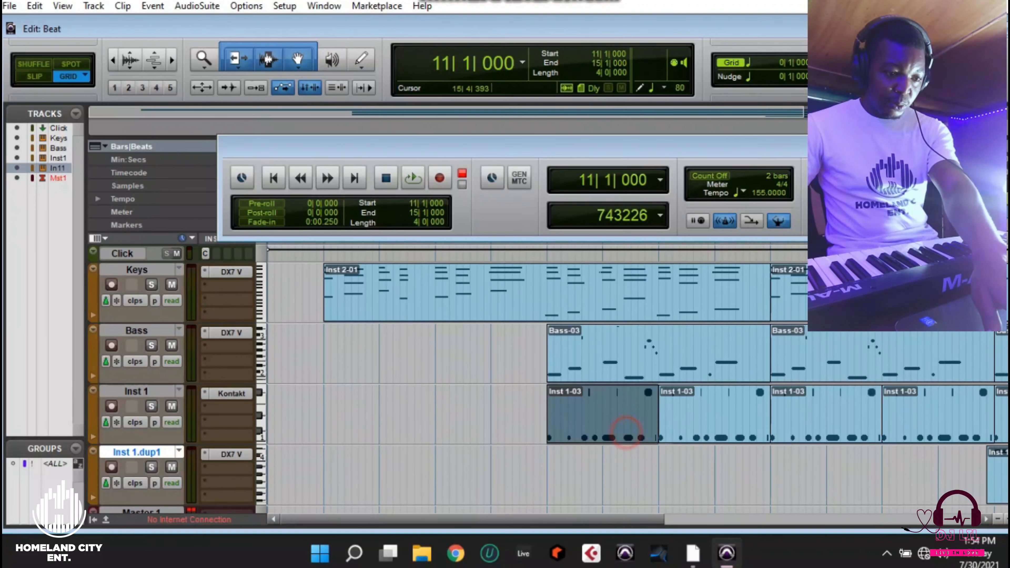
pyautogui.press('Delete')
pyautogui.click(696, 434)
pyautogui.press('Delete')
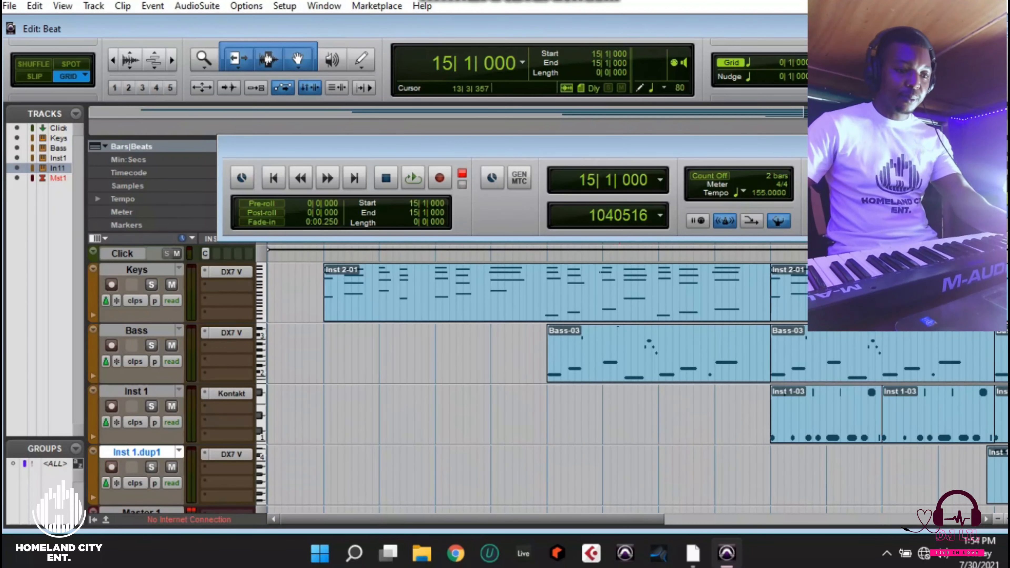
# Step: Select all clips on the Keys track and play the arrangement from 3|1|000 to check the staggered instrument entries
pyautogui.click(609, 298)
pyautogui.hotkey('ctrl', 'a')
pyautogui.press('space')
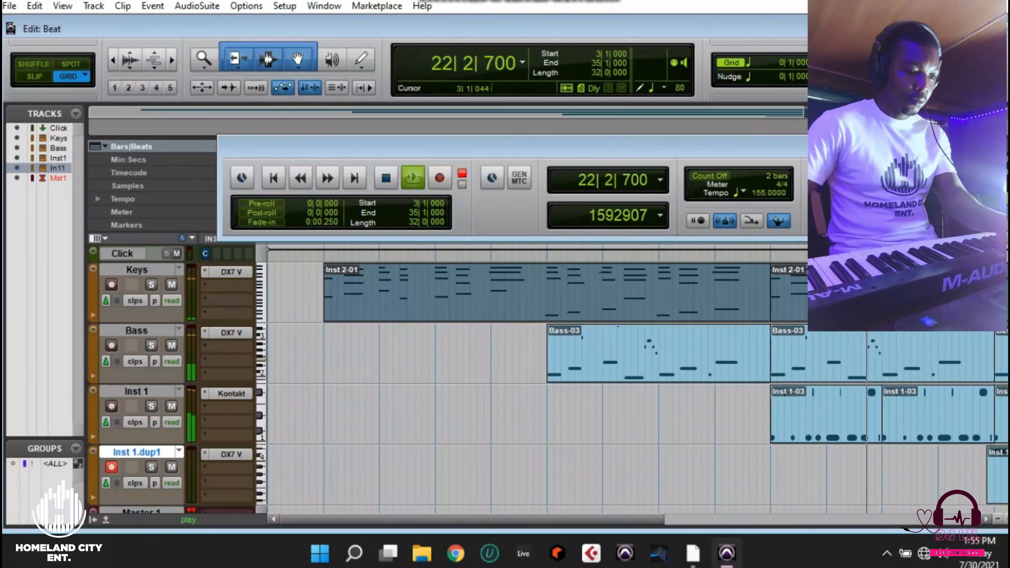
pyautogui.press('r')
pyautogui.press('r')
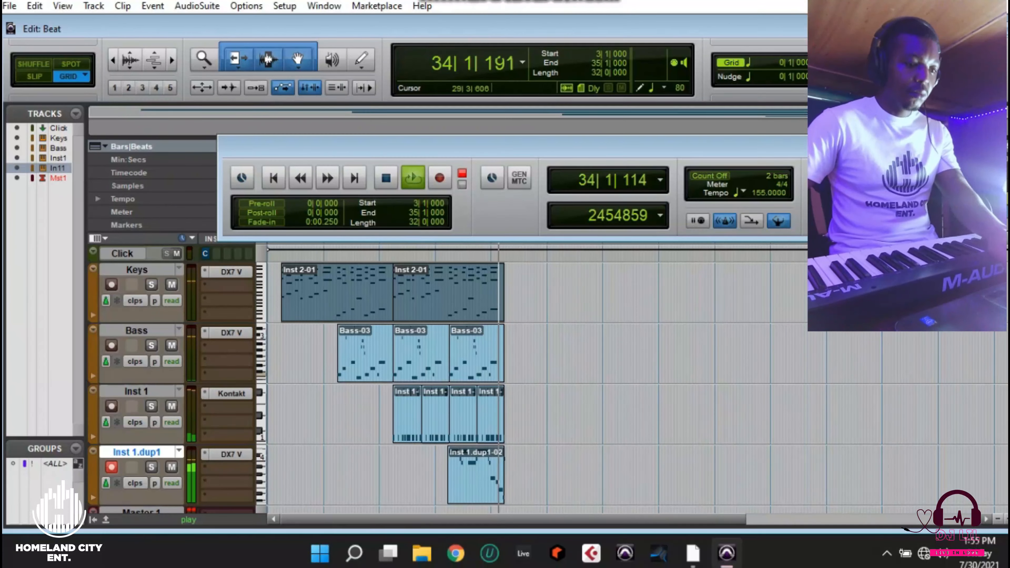
pyautogui.press('space')
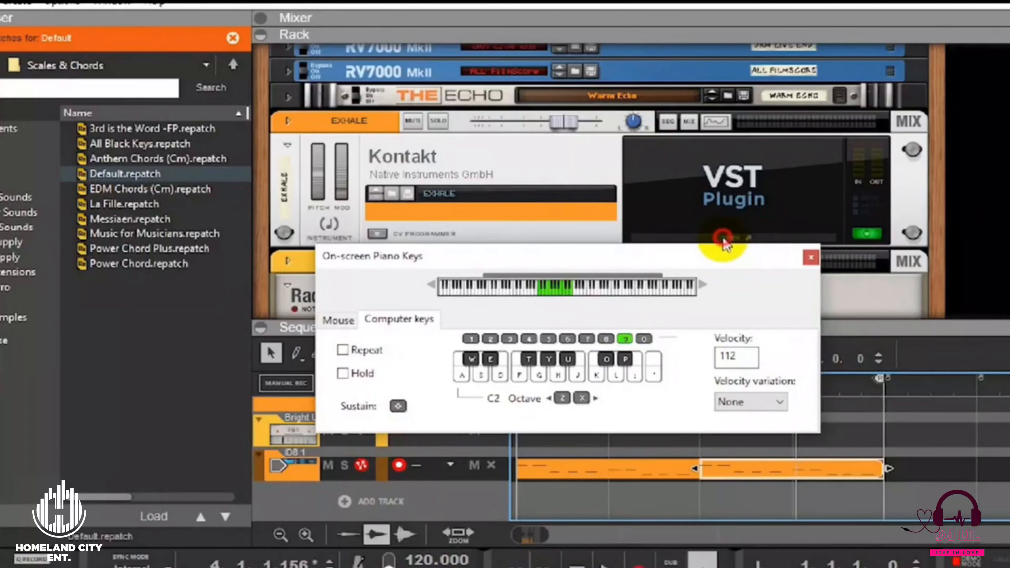
# Step: Switch to Reason and open the plugin window of the EXHALE Kontakt instrument in the rack
pyautogui.click(722, 239)
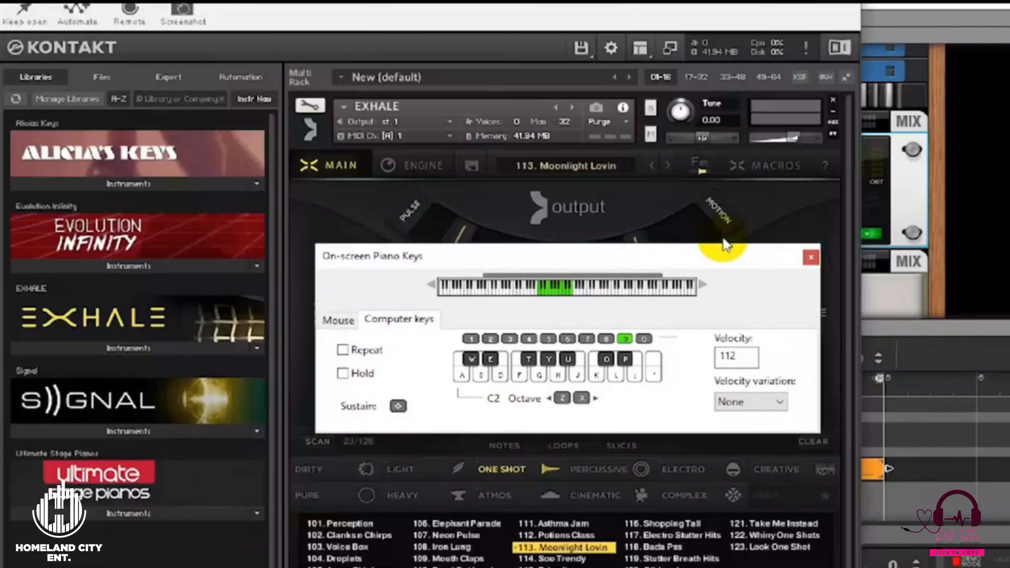